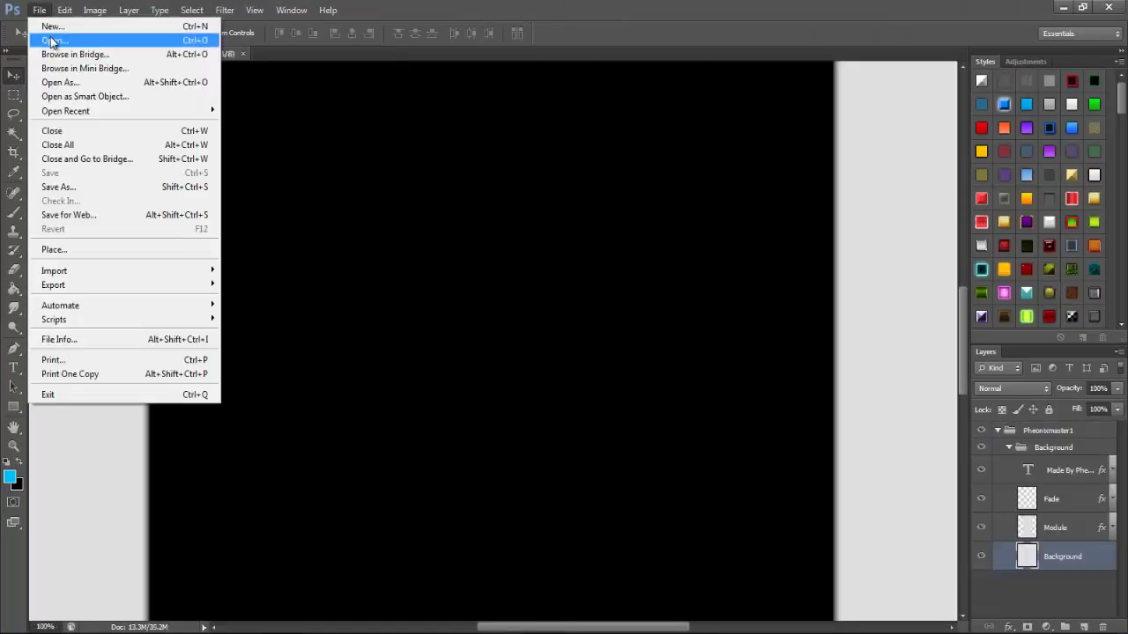
- Bring in the region map as a layer above the background, enlarged to cover the canvas with a horizontal-line pattern overlay
{"action": "mouse_move", "coordinate": [50, 111]}
{"action": "left_click", "coordinate": [296, 165]}
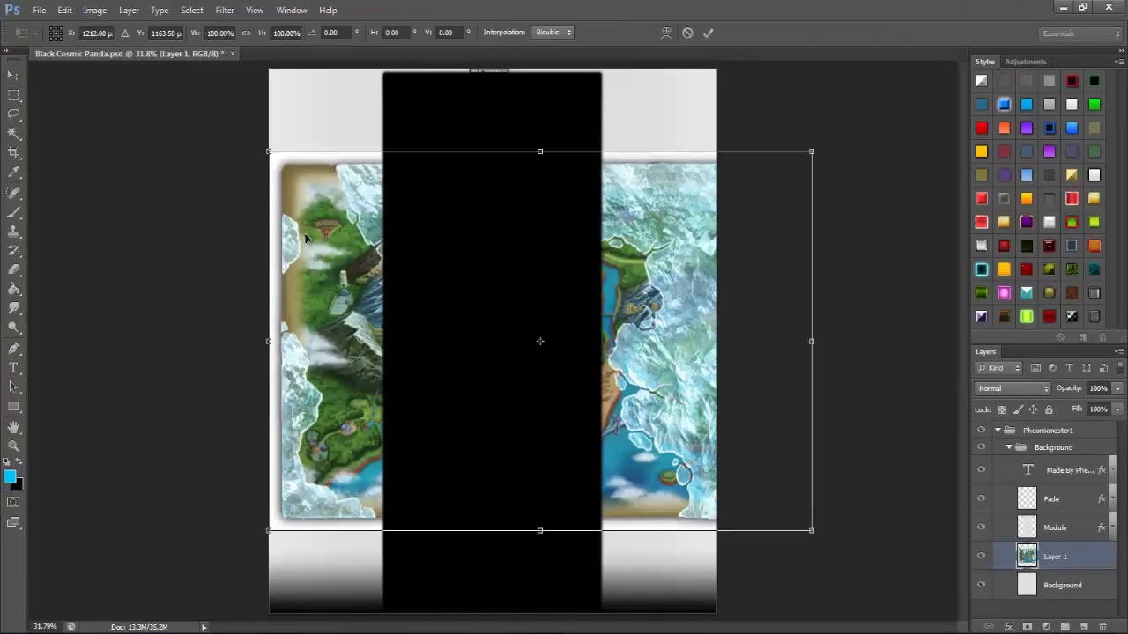
{"action": "key", "text": "Return"}
{"action": "key", "text": "ctrl+t"}
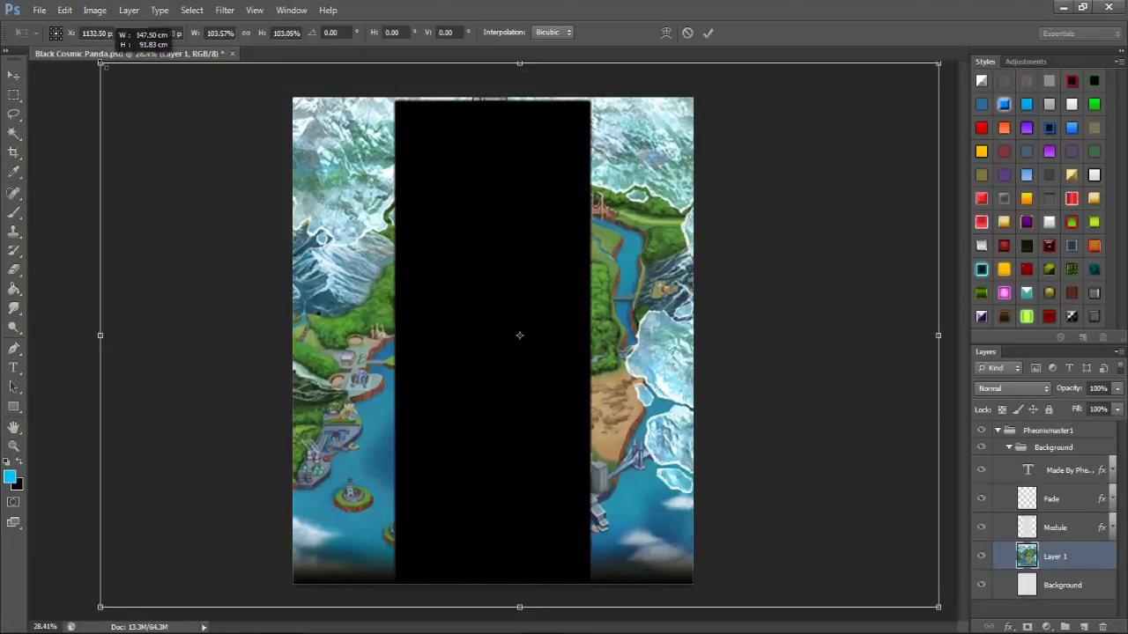
{"action": "key", "text": "Return"}
{"action": "left_click_drag", "start_coordinate": [496, 282], "coordinate": [387, 324]}
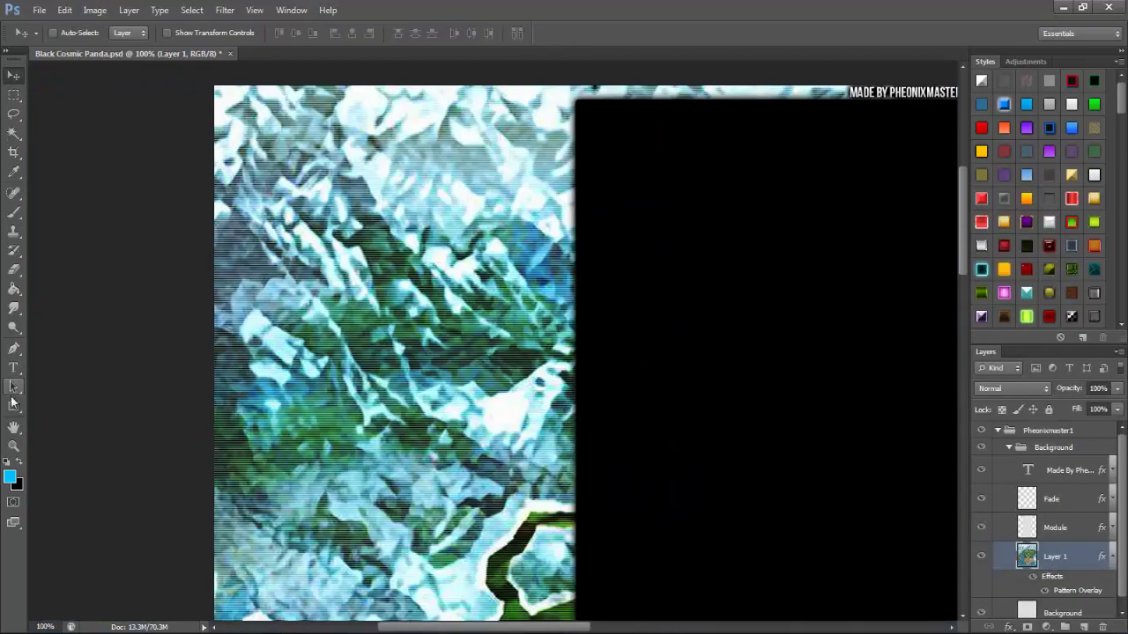
- Outline an angled panel along the black column's left edge with the Pen tool, convert it to a selection and fill it on a new layer
{"action": "key", "text": "p"}
{"action": "key", "text": "ctrl+0"}
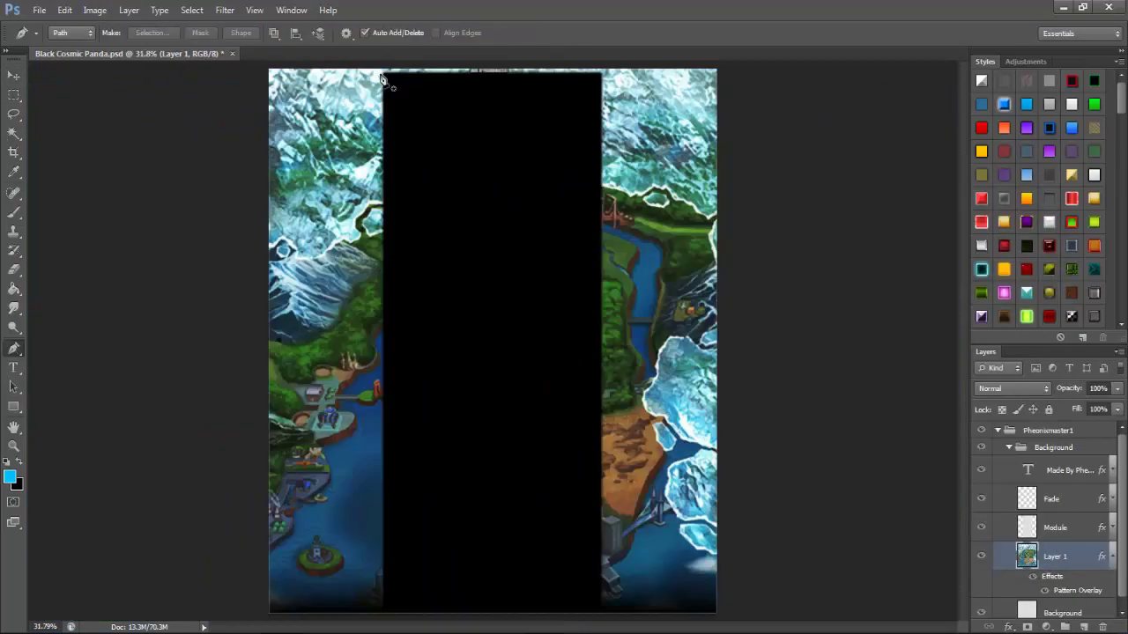
{"action": "key", "text": "ctrl+Return"}
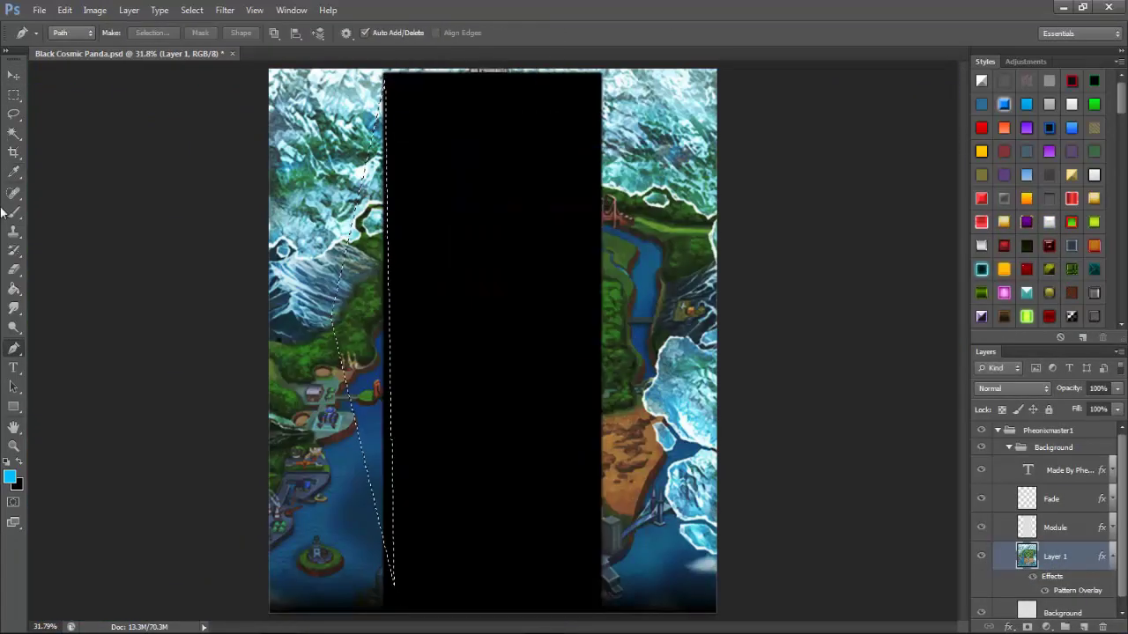
{"action": "left_click", "coordinate": [359, 414]}
- Give the angled panel a dark mesh pattern overlay and a white outer glow
{"action": "scroll", "coordinate": [1005, 301], "scroll_direction": "down", "scroll_amount": 5}
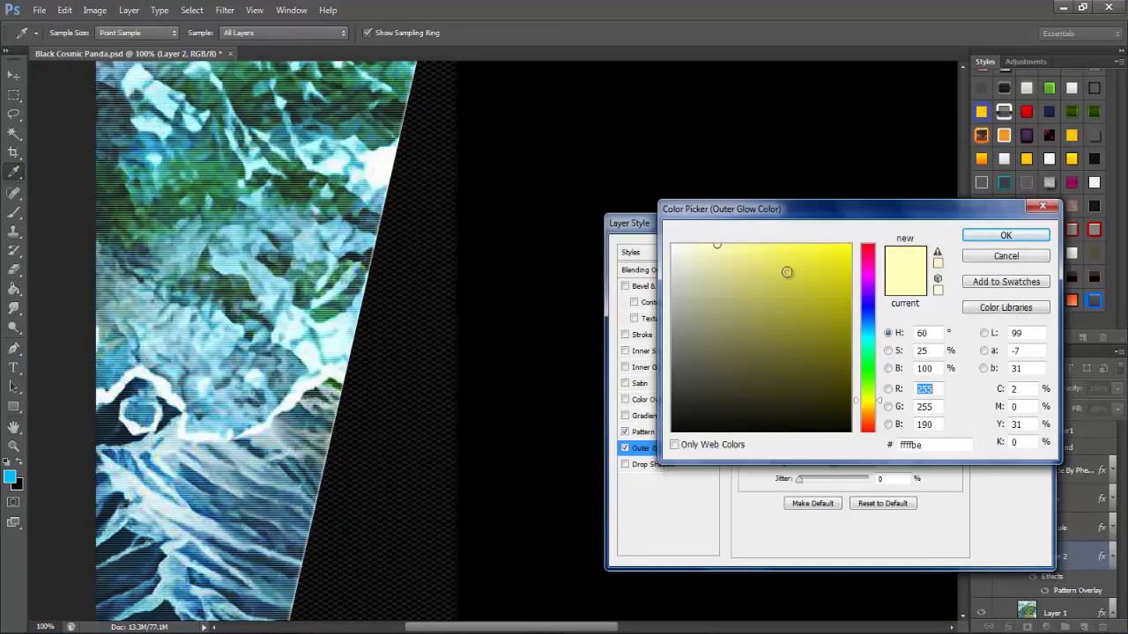
{"action": "key", "text": "Return"}
{"action": "key", "text": "Return"}
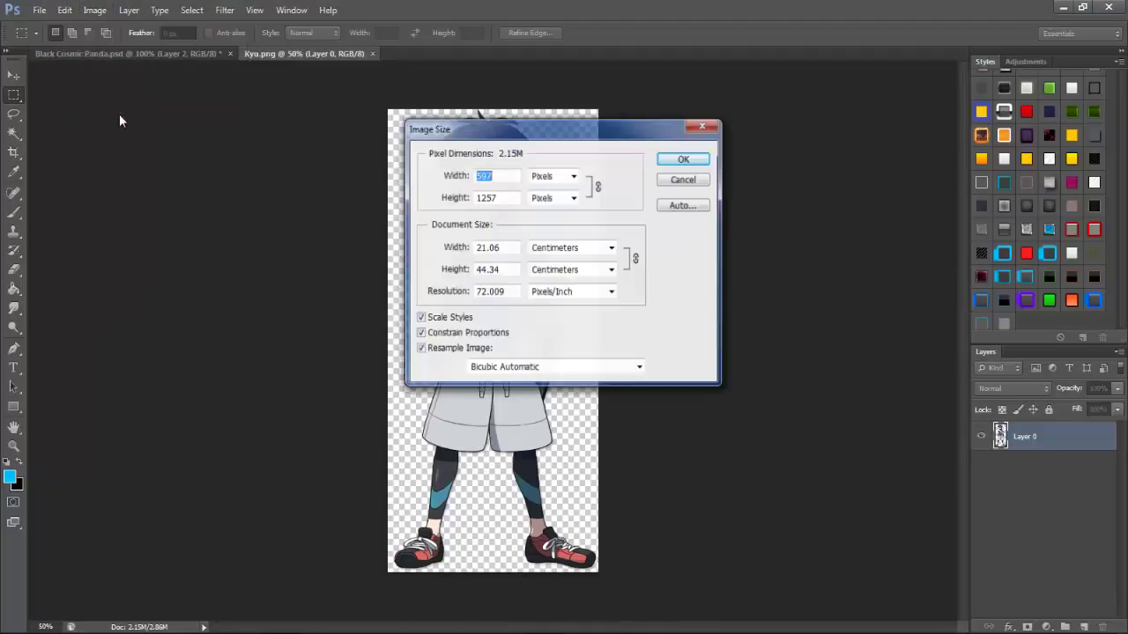
- Resize the Kyu.png trainer image and place it as a layer over the angled panel
{"action": "key", "text": "Return"}
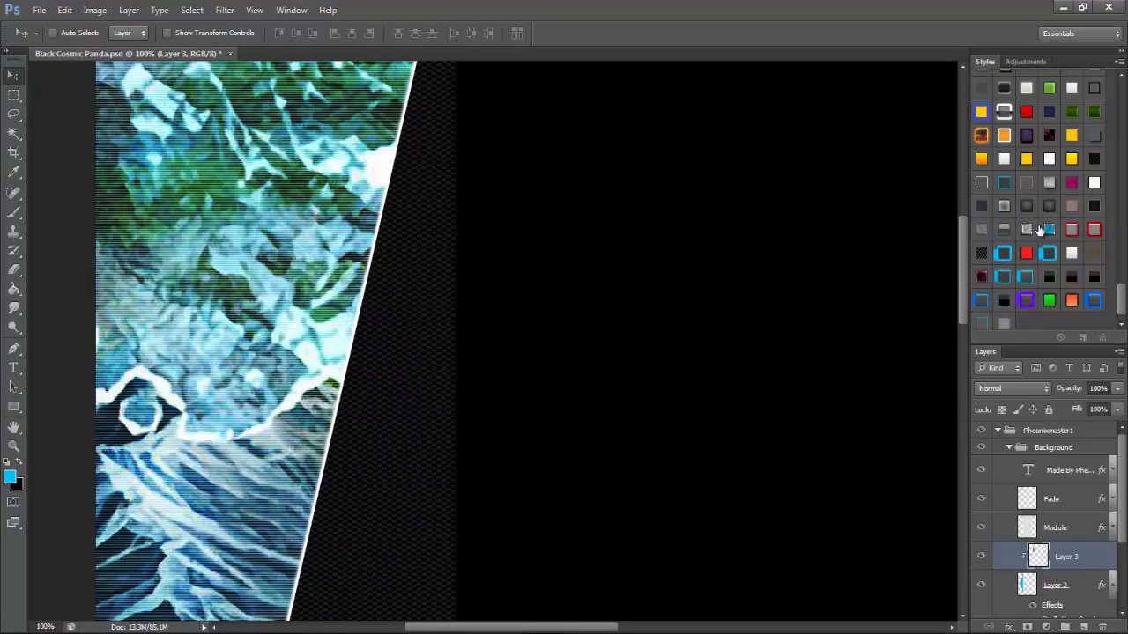
{"action": "scroll", "coordinate": [1004, 486], "scroll_direction": "down", "scroll_amount": 1}
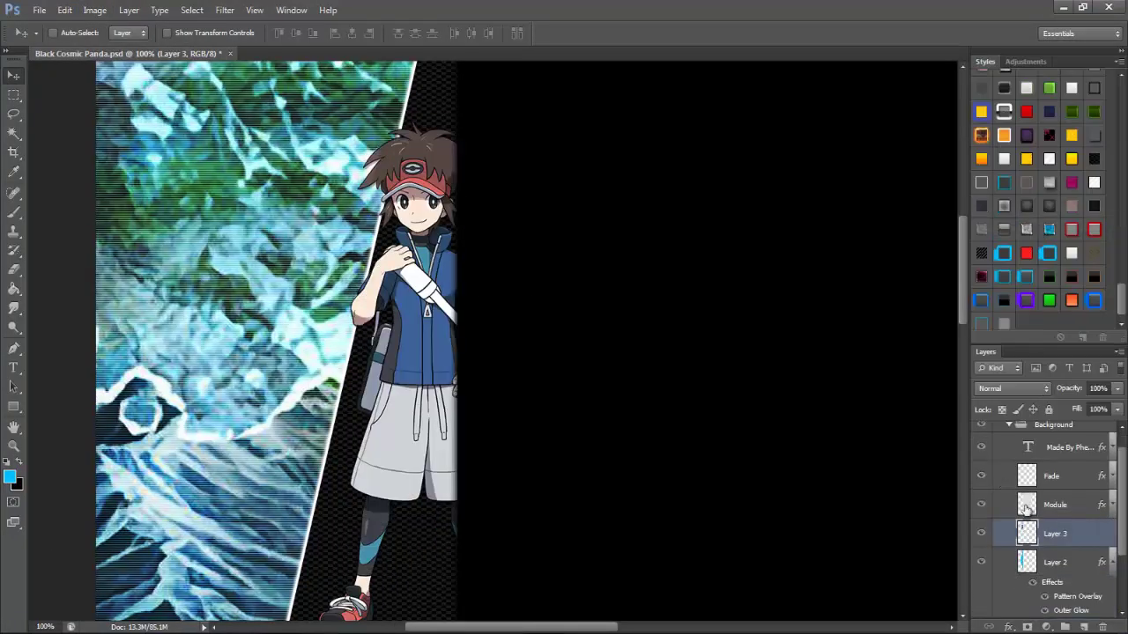
- Duplicate the angled panel's layer and lower the copy's fill to 0%
{"action": "right_click", "coordinate": [1049, 562]}
{"action": "left_click", "coordinate": [1045, 111]}
{"action": "key", "text": "Return"}
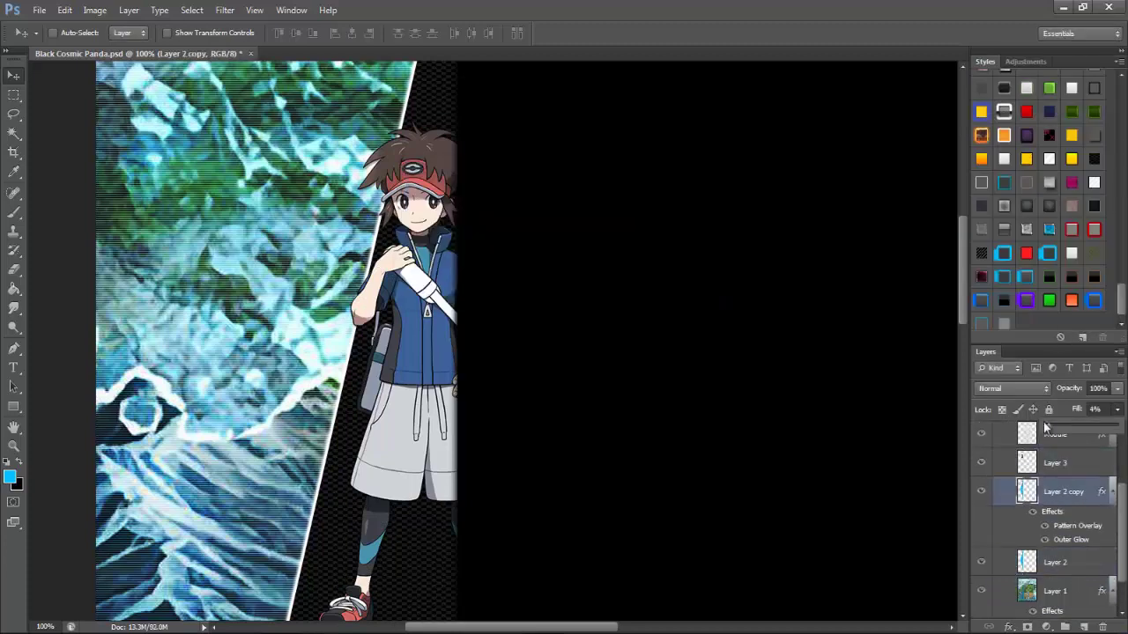
{"action": "key", "text": "Delete"}
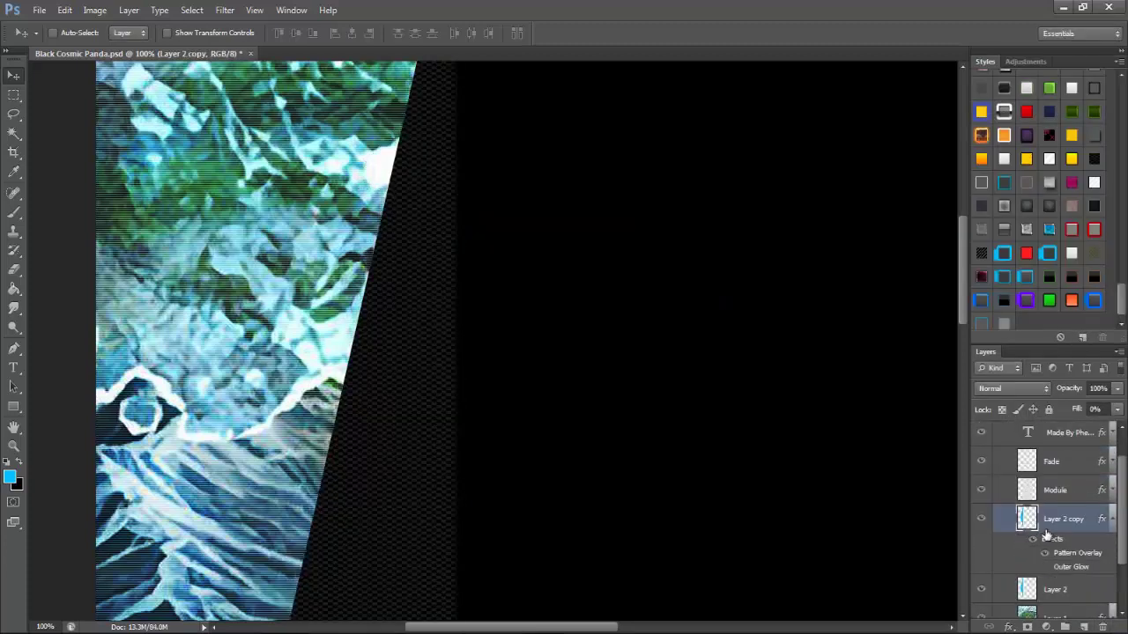
- Add a solid white outer glow to the original panel layer, Layer 2
{"action": "left_click", "coordinate": [1013, 547]}
{"action": "left_click", "coordinate": [1008, 627]}
{"action": "left_click", "coordinate": [1020, 602]}
{"action": "left_click", "coordinate": [785, 325]}
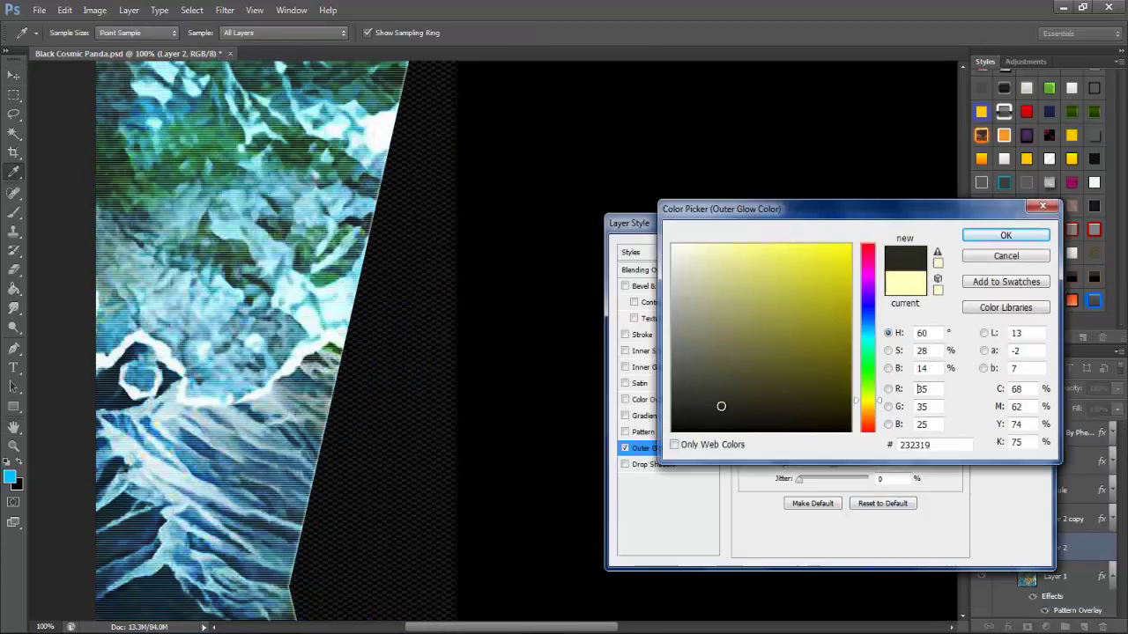
{"action": "key", "text": "Return"}
{"action": "left_click", "coordinate": [1004, 252]}
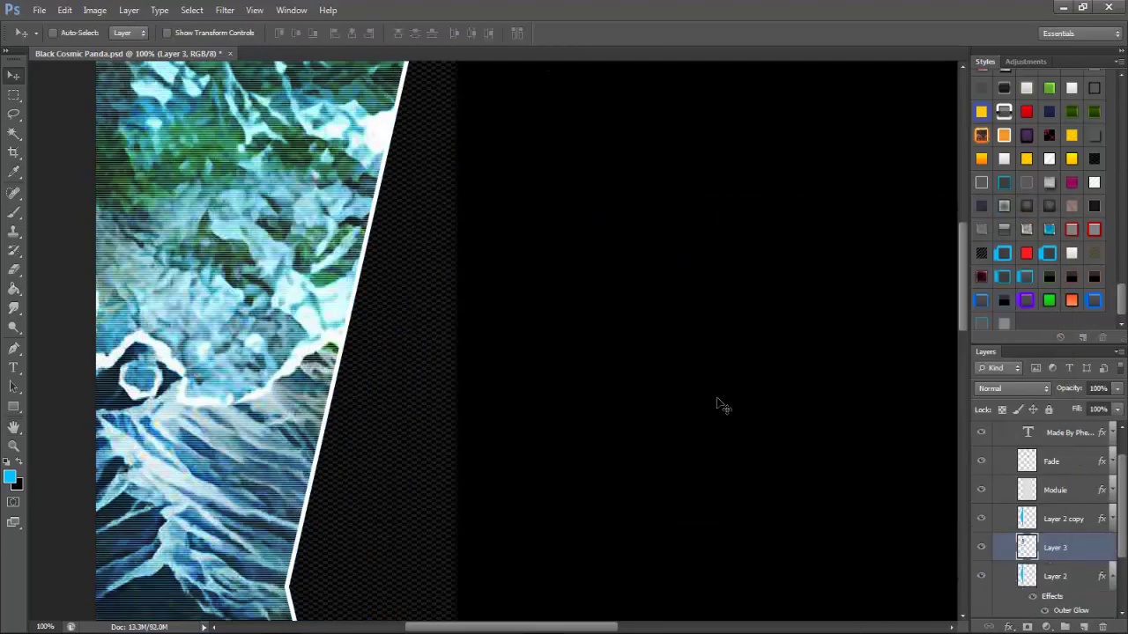
- Load the panel shape as a selection, clear the inside of Layer 2 so only its white outline covers the trainer, and deselect
{"action": "key", "text": "alt+bracketright"}
{"action": "left_click_drag", "start_coordinate": [1115, 406], "coordinate": [1098, 408]}
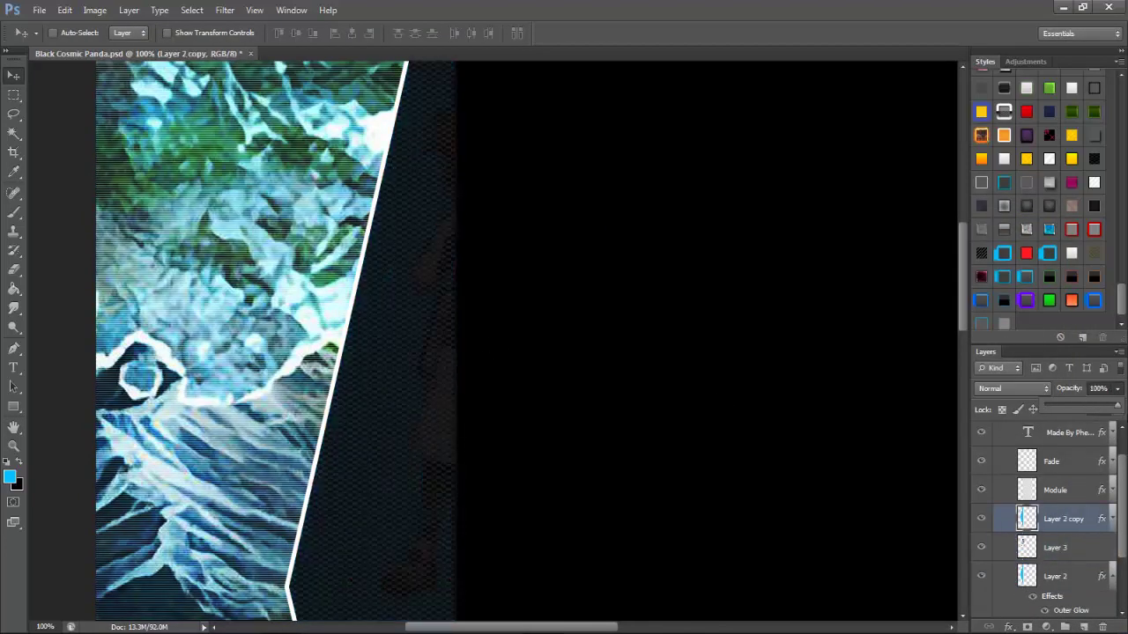
{"action": "left_click", "coordinate": [1025, 520], "text": "ctrl"}
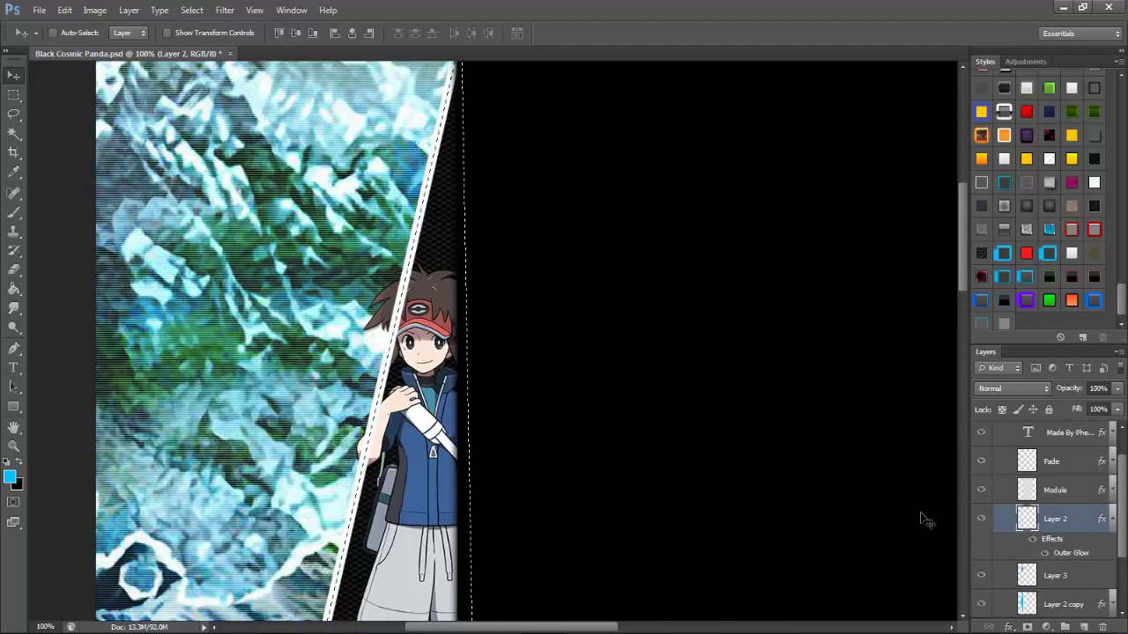
{"action": "scroll", "coordinate": [1057, 520], "scroll_direction": "down", "scroll_amount": 1}
{"action": "key", "text": "m"}
{"action": "key", "text": "ctrl+d"}
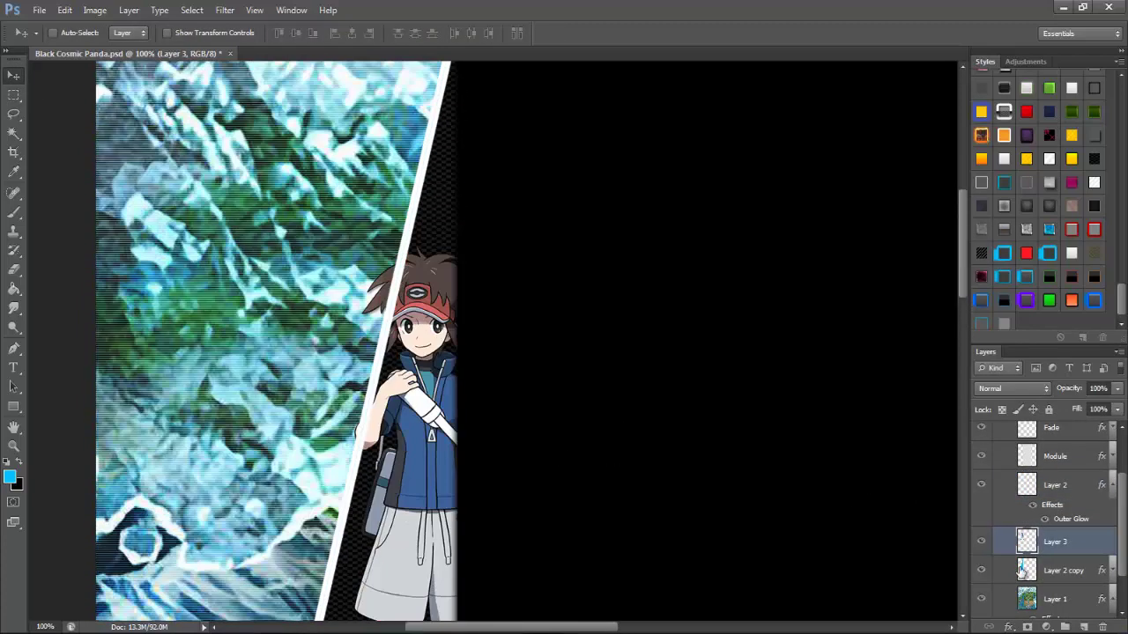
- Browse the Main Artwork folder for Pokémon renders to use in the panel
{"action": "key", "text": "ctrl+o"}
{"action": "key", "text": "alt+Up"}
{"action": "double_click", "coordinate": [269, 202]}
{"action": "scroll", "coordinate": [718, 355], "scroll_direction": "down", "scroll_amount": 10}
{"action": "left_click", "coordinate": [357, 370]}
{"action": "scroll", "coordinate": [357, 370], "scroll_direction": "up", "scroll_amount": 5}
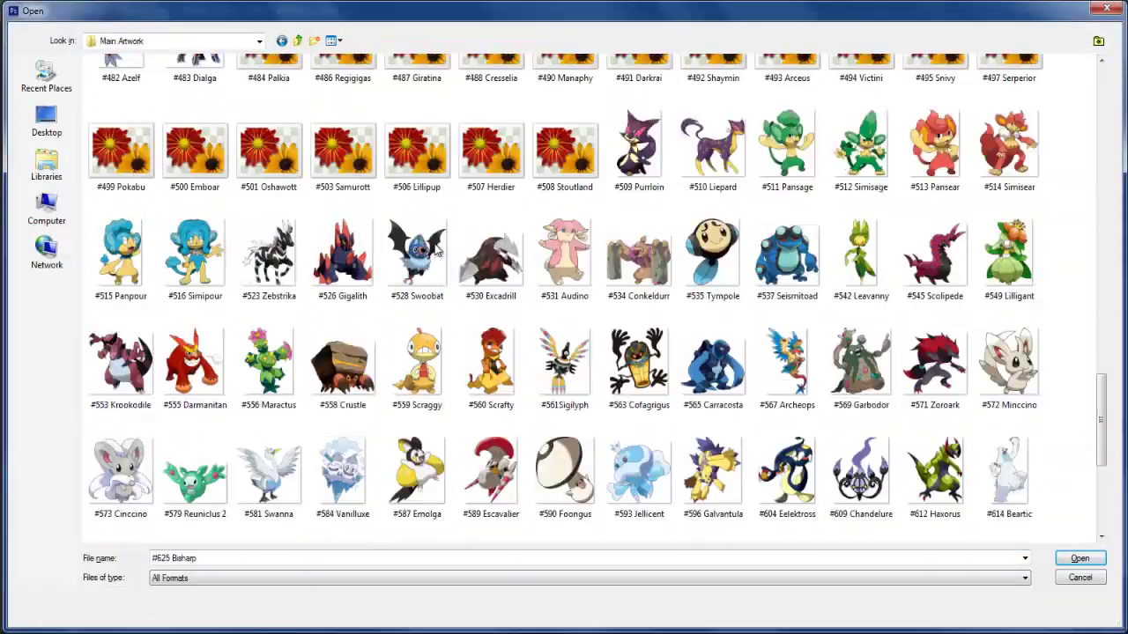
{"action": "scroll", "coordinate": [433, 246], "scroll_direction": "down", "scroll_amount": 5}
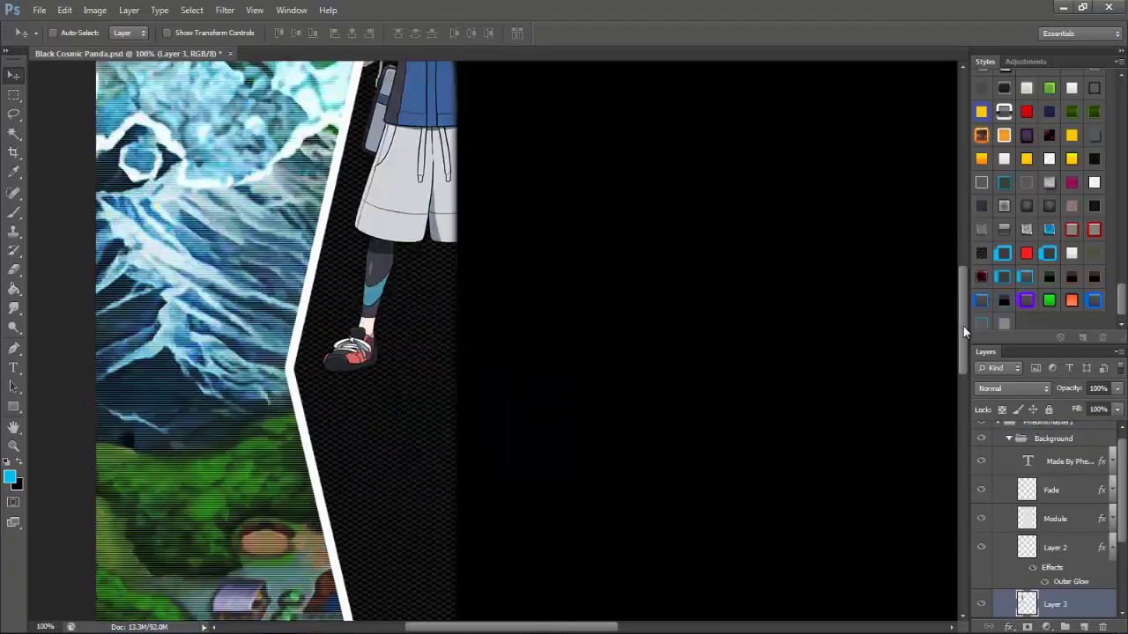
- Add the Emboar, Zekrom and Arcanine renders from Main Artwork below the trainer, scaling Arcanine to about 91% wide and 87% high
{"action": "left_click_drag", "start_coordinate": [964, 327], "coordinate": [558, 382]}
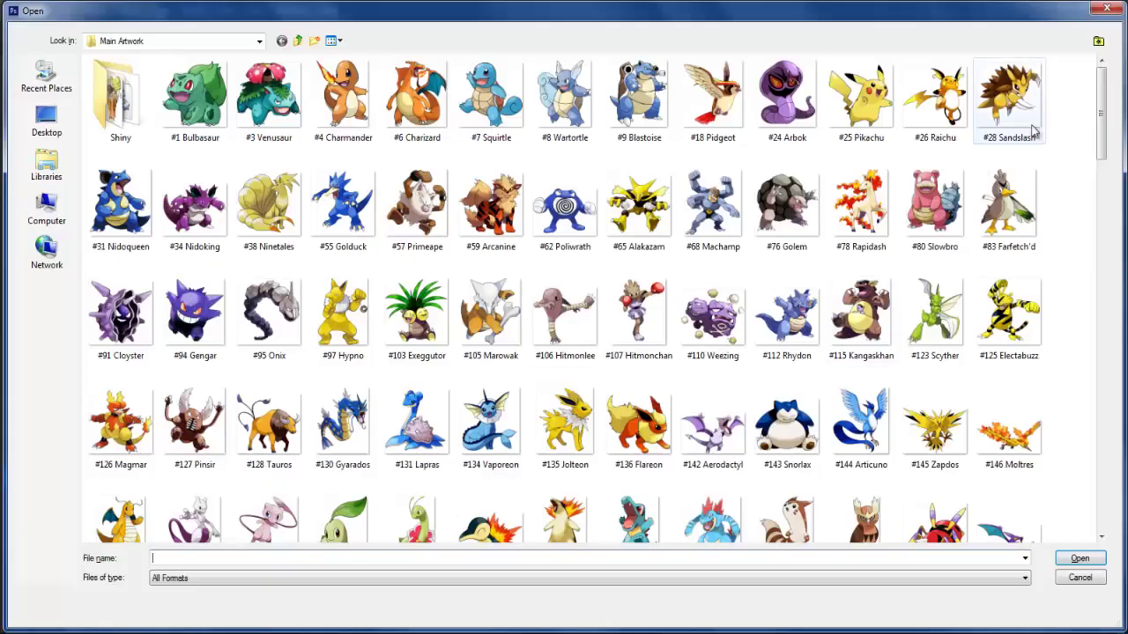
{"action": "scroll", "coordinate": [558, 350], "scroll_direction": "down", "scroll_amount": 15}
{"action": "scroll", "coordinate": [557, 355], "scroll_direction": "up", "scroll_amount": 3}
{"action": "left_click", "coordinate": [269, 319]}
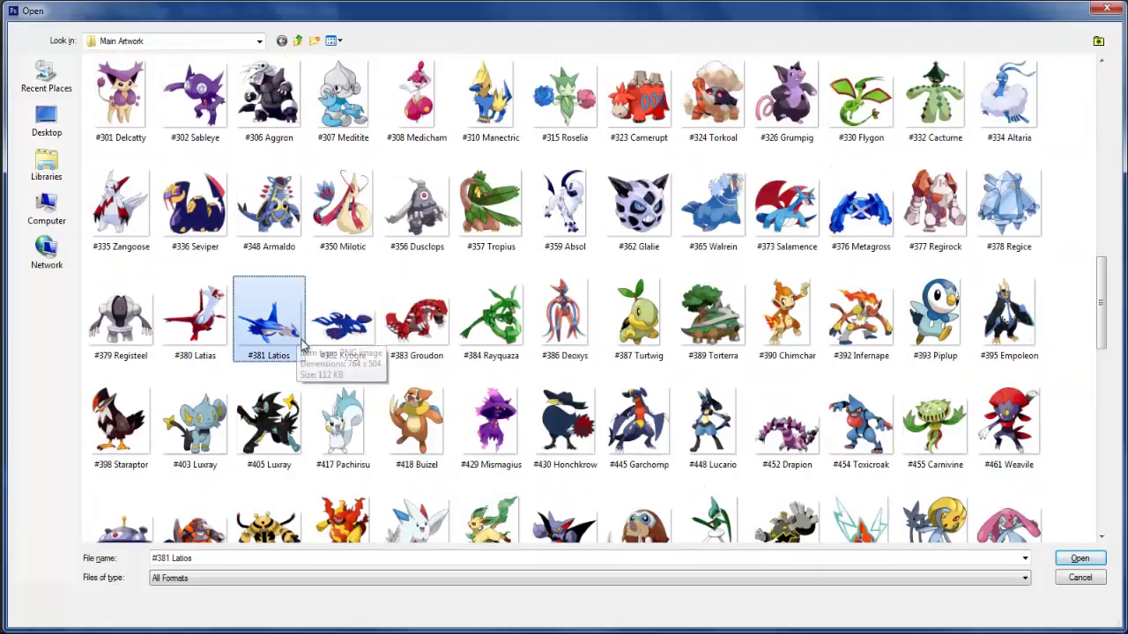
{"action": "scroll", "coordinate": [268, 319], "scroll_direction": "down", "scroll_amount": 15}
{"action": "left_click", "coordinate": [269, 489]}
{"action": "scroll", "coordinate": [146, 273], "scroll_direction": "up", "scroll_amount": 5}
{"action": "scroll", "coordinate": [146, 273], "scroll_direction": "up", "scroll_amount": 3}
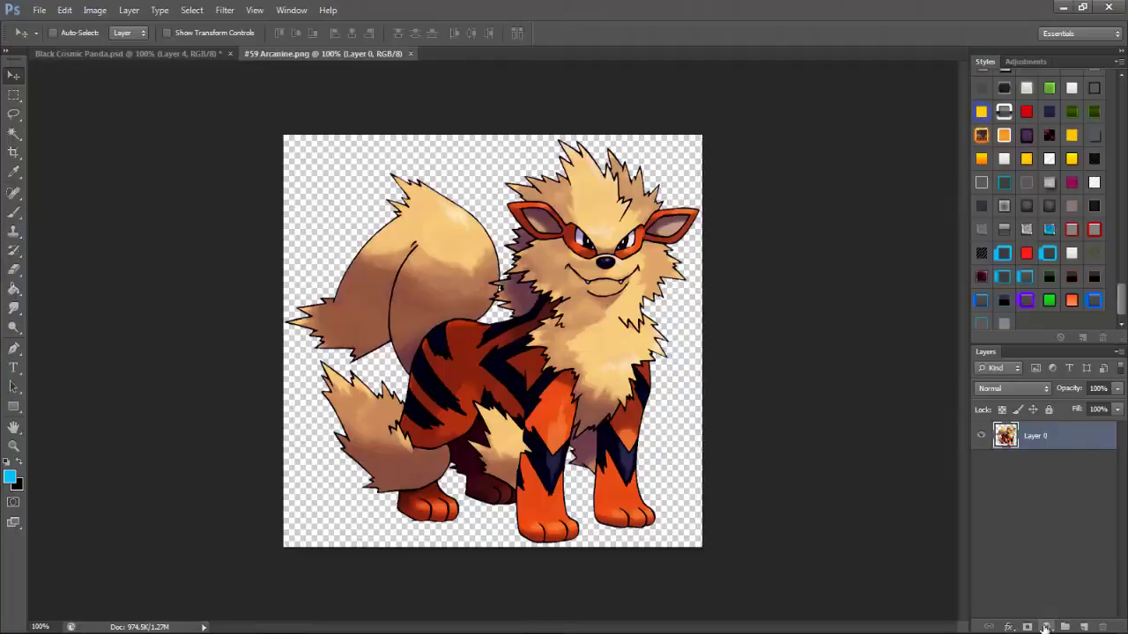
{"action": "left_click_drag", "start_coordinate": [648, 285], "coordinate": [653, 286]}
{"action": "left_click", "coordinate": [1013, 388]}
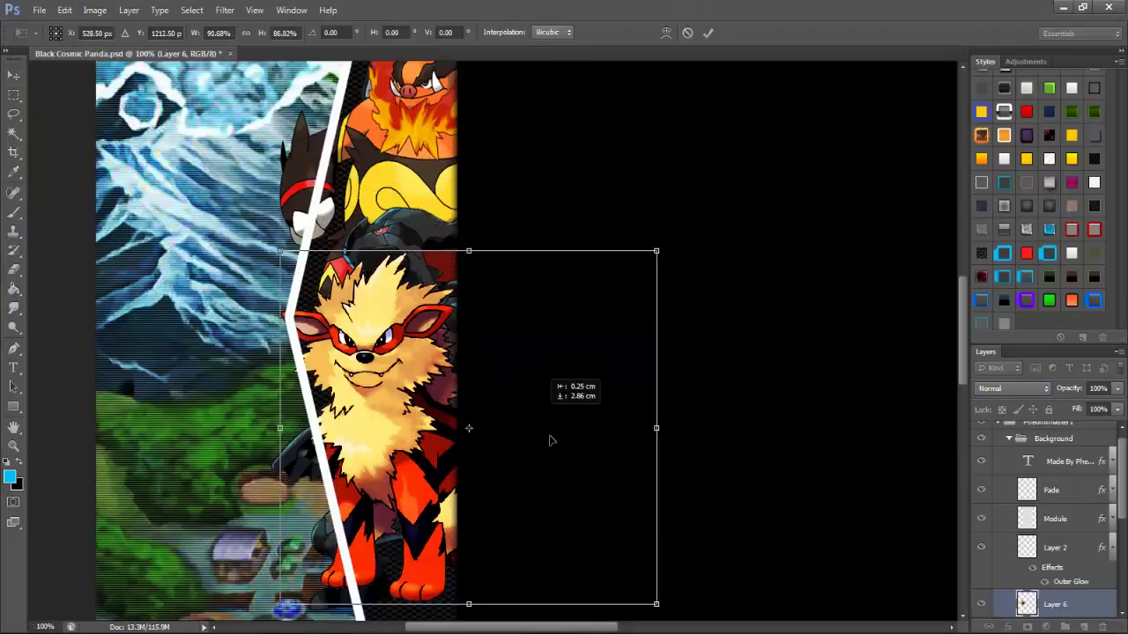
- Select the area outside the panel's white line with the Pen tool and delete the parts of the renders that extend past it
{"action": "key", "text": "p"}
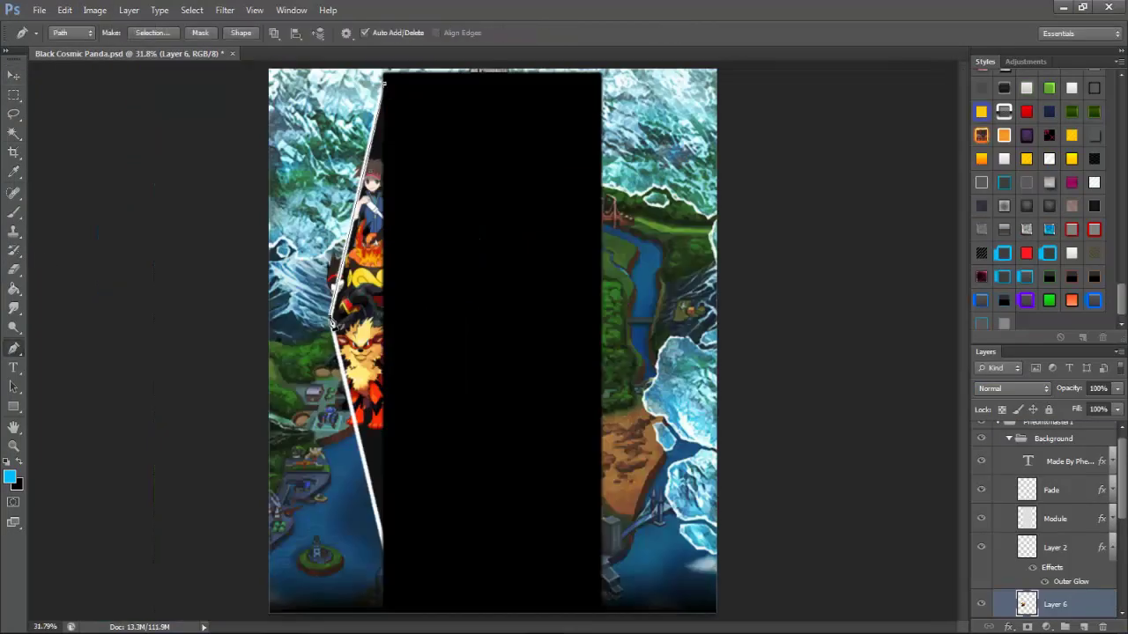
{"action": "left_click", "coordinate": [151, 32]}
{"action": "left_click", "coordinate": [1049, 549]}
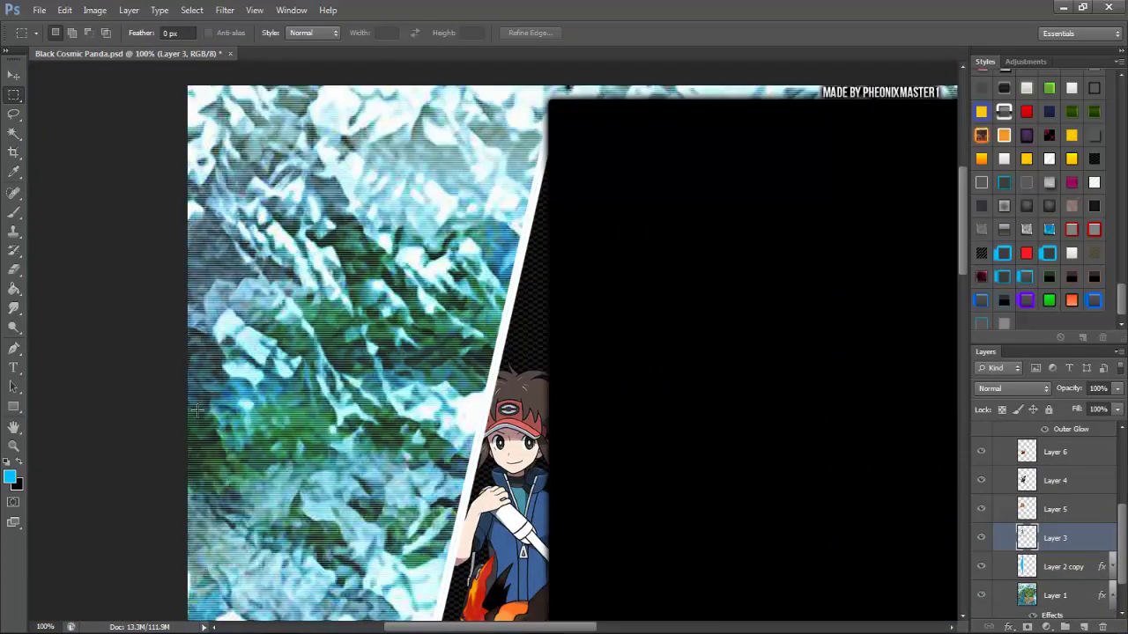
- Choose a lightning brush, add a new layer above the panel and set the foreground color to #2abefc
{"action": "key", "text": "b"}
{"action": "left_click", "coordinate": [70, 33]}
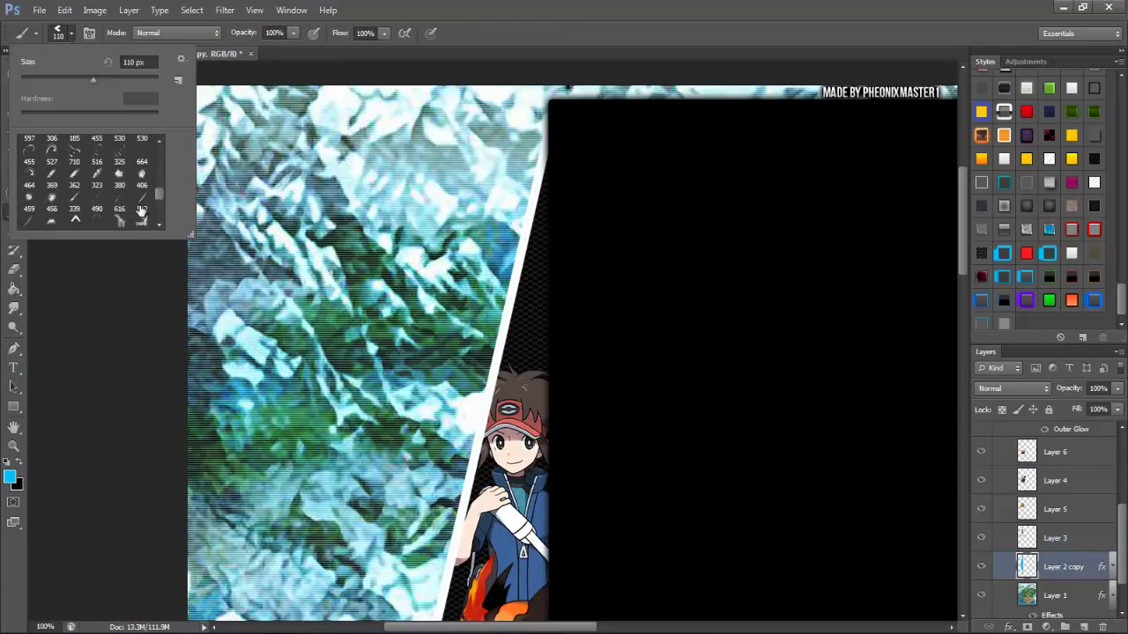
{"action": "key", "text": "Return"}
{"action": "left_click", "coordinate": [607, 405]}
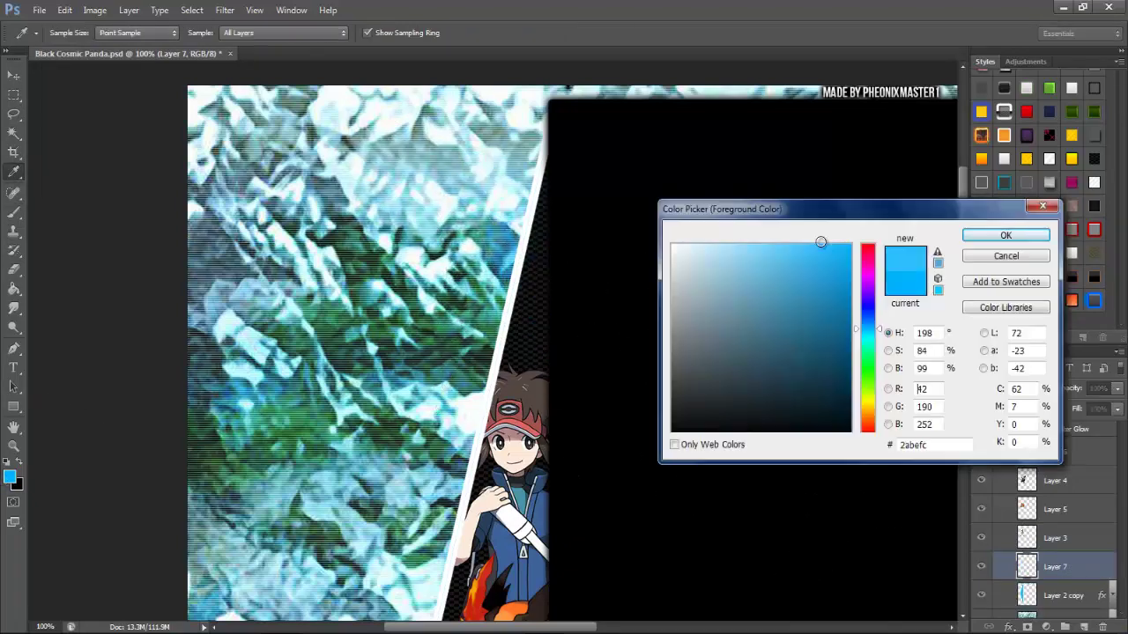
{"action": "left_click", "coordinate": [1007, 231]}
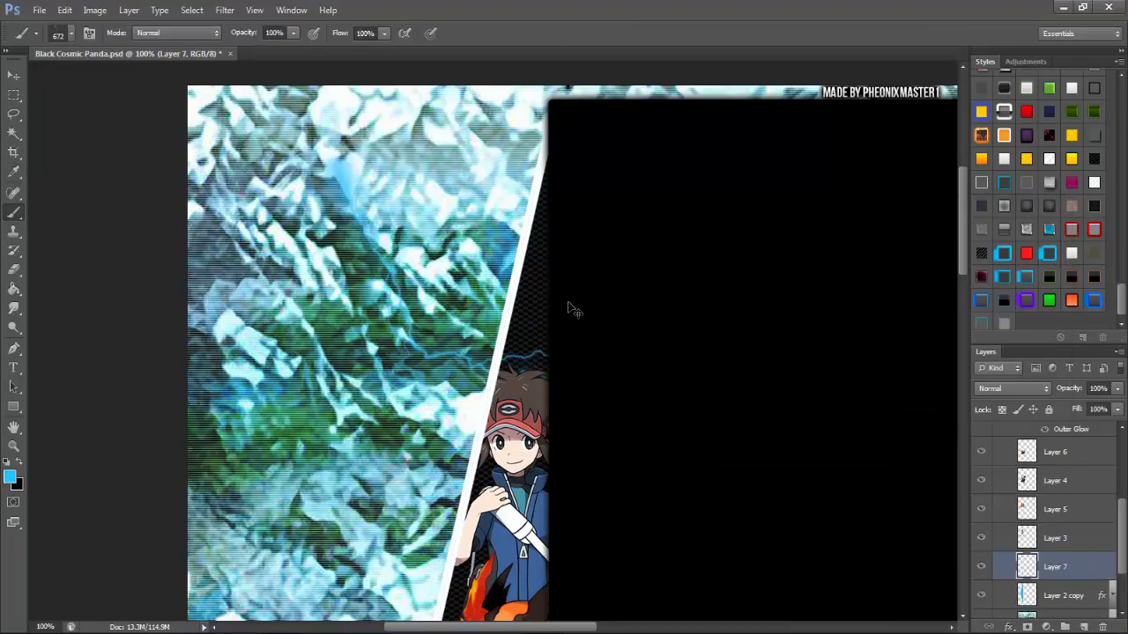
- Change the foreground to a deeper blue and paint lightning above the trainer's head with the 672 px lightning brush
{"action": "left_click", "coordinate": [10, 475]}
{"action": "left_click", "coordinate": [1022, 221]}
{"action": "key", "text": "ctrl+shift+alt+n"}
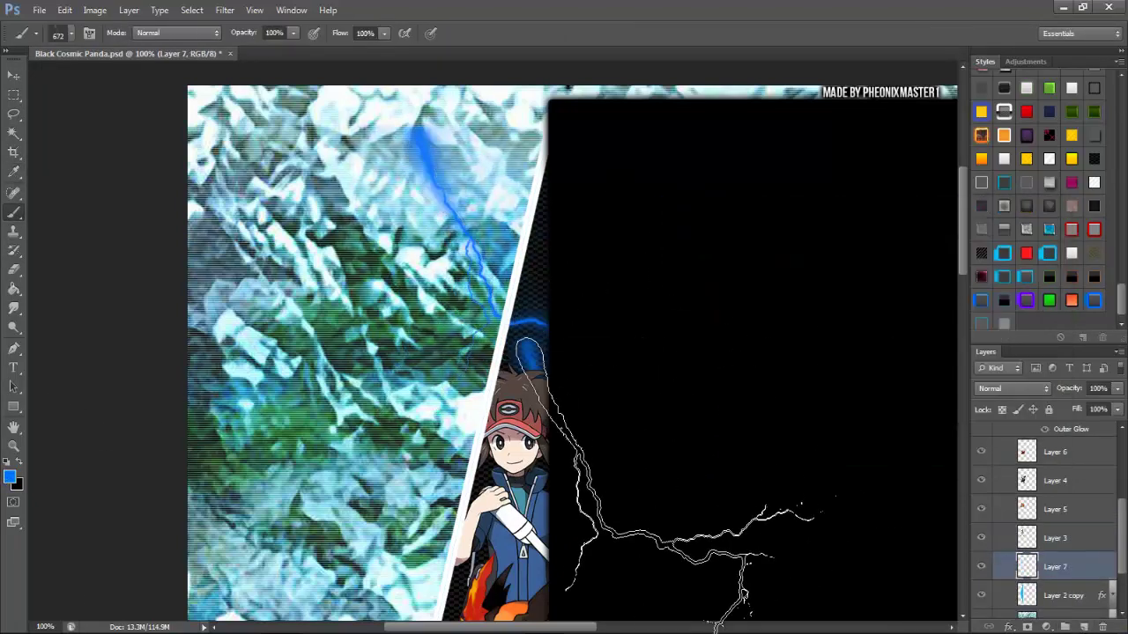
- Paint more blue lightning down the panel behind the characters, switching to the 594 px lightning brush
{"action": "scroll", "coordinate": [467, 282], "scroll_direction": "down", "scroll_amount": 10}
{"action": "right_click", "coordinate": [246, 278]}
{"action": "left_click", "coordinate": [132, 193]}
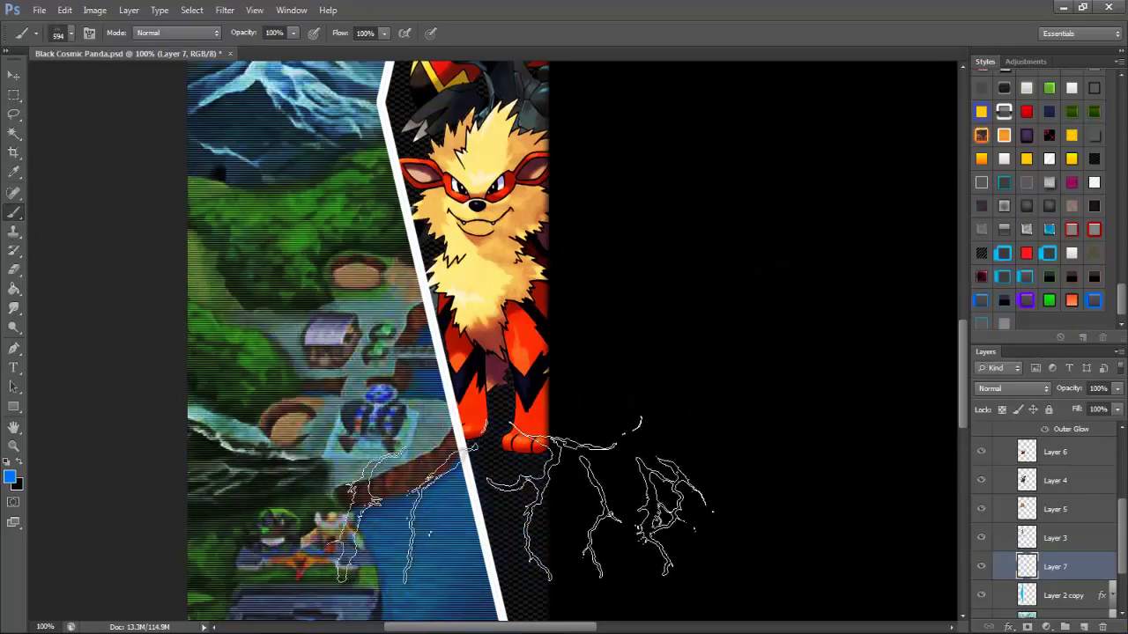
{"action": "scroll", "coordinate": [742, 353], "scroll_direction": "up", "scroll_amount": 10}
{"action": "scroll", "coordinate": [705, 493], "scroll_direction": "down", "scroll_amount": 6}
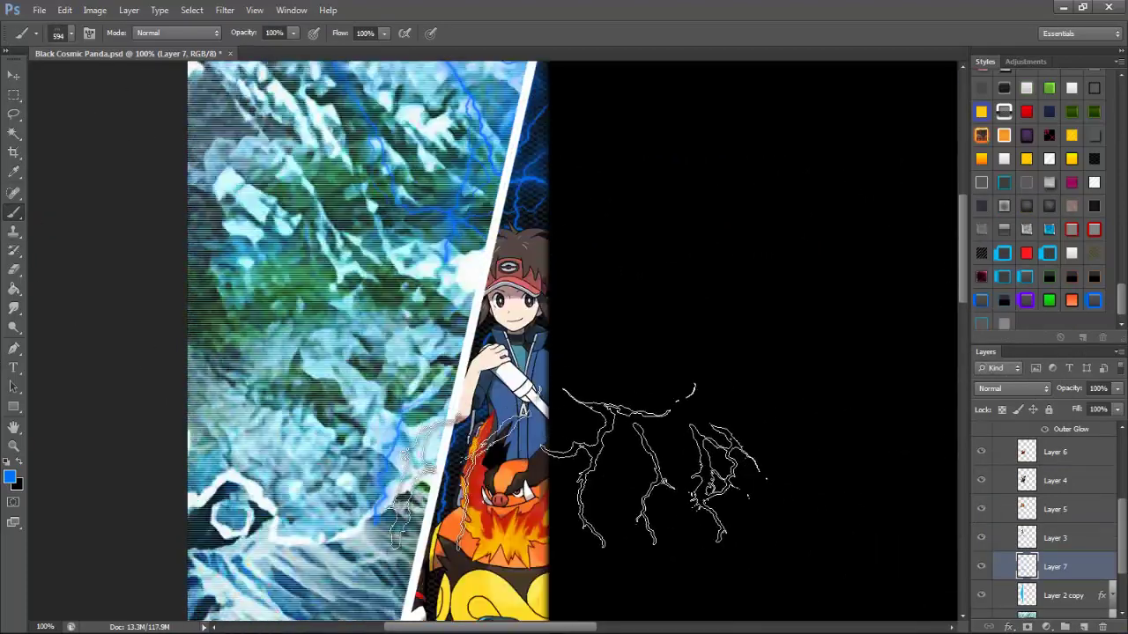
{"action": "scroll", "coordinate": [573, 452], "scroll_direction": "down", "scroll_amount": 5}
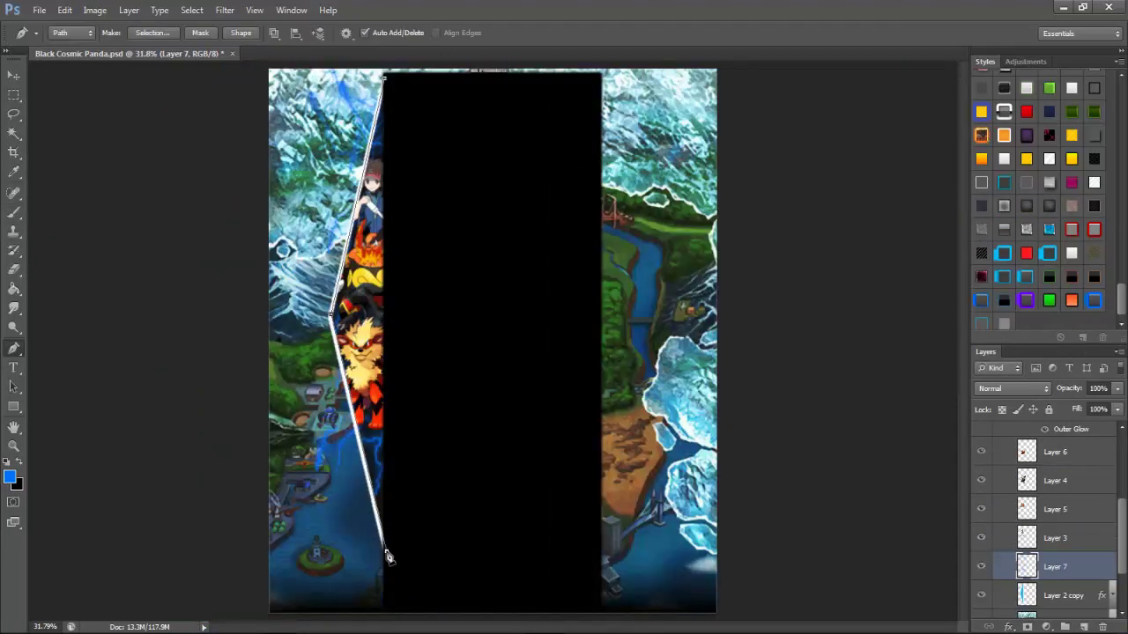
- Select the area outside the panel's white line from a Pen path and delete the lightning that spills over it
{"action": "key", "text": "ctrl+Return"}
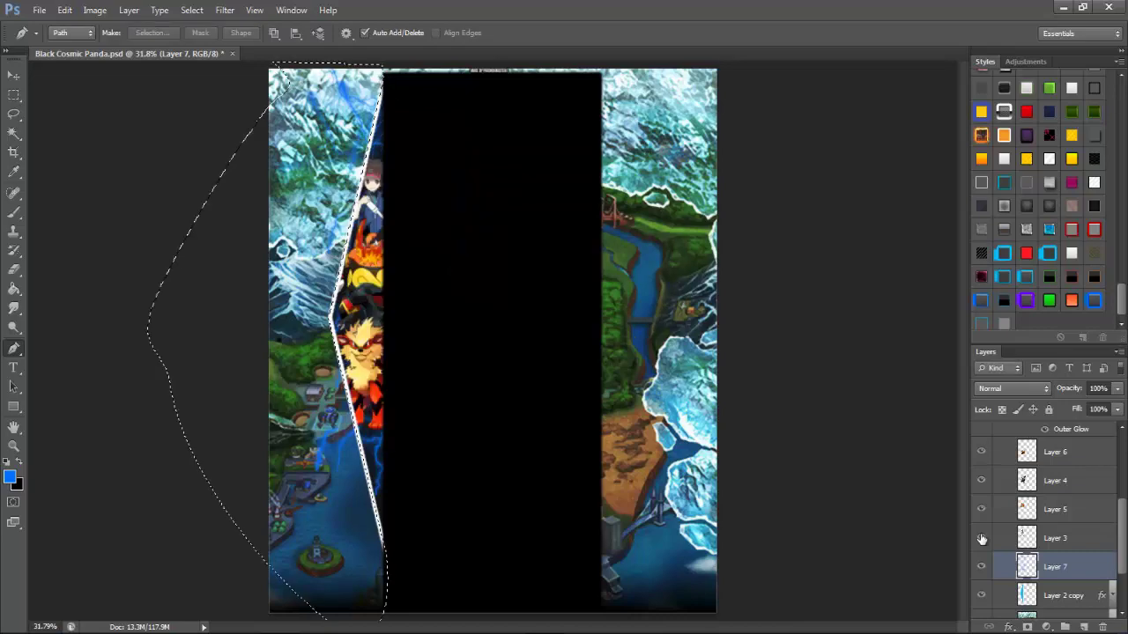
{"action": "scroll", "coordinate": [692, 415], "scroll_direction": "up", "scroll_amount": 5}
- Duplicate the lightning layer and set the copy's blend mode to Color Dodge
{"action": "key", "text": "ctrl+alt+j"}
{"action": "key", "text": "Return"}
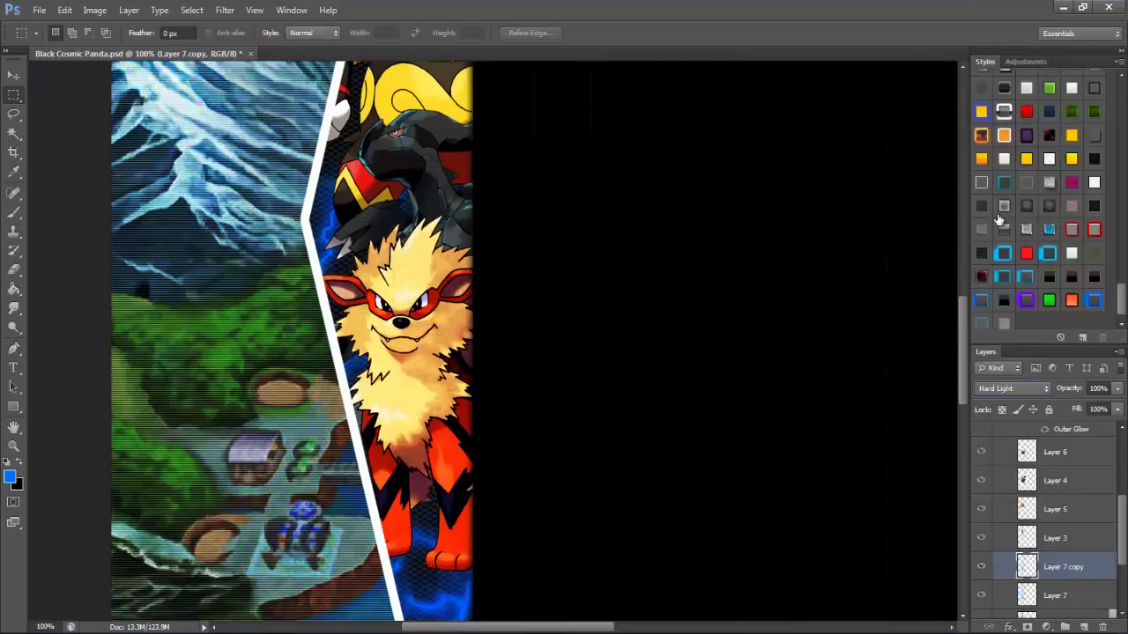
{"action": "left_click", "coordinate": [1014, 388]}
{"action": "left_click", "coordinate": [1018, 376]}
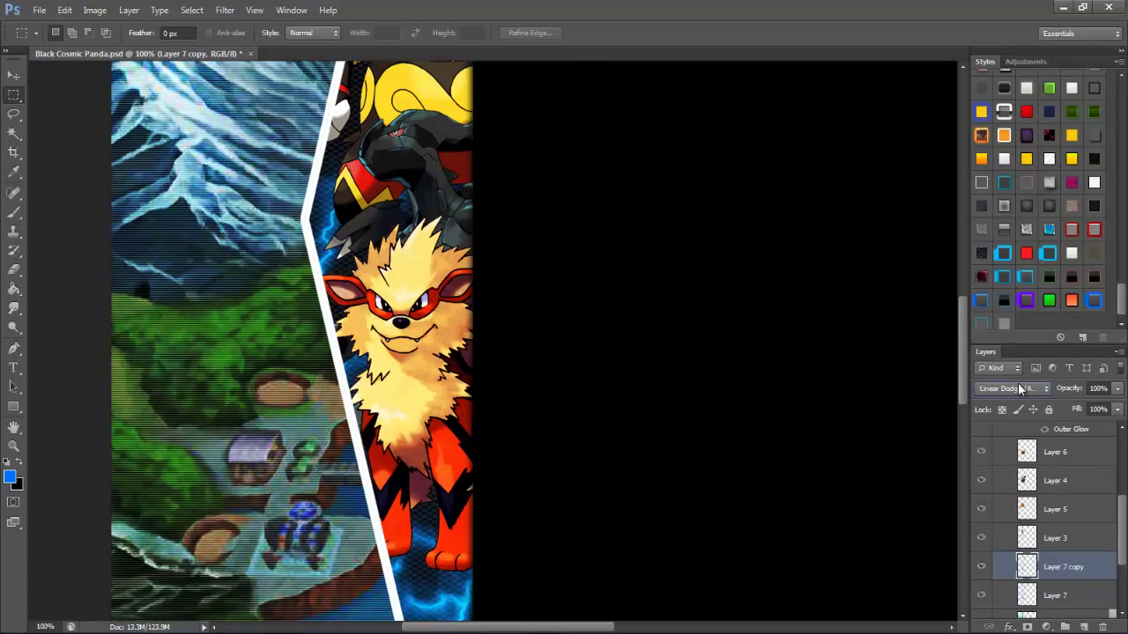
{"action": "scroll", "coordinate": [1018, 388], "scroll_direction": "up", "scroll_amount": 1}
{"action": "mouse_move", "coordinate": [962, 353]}
{"action": "left_mouse_down"}
{"action": "mouse_move", "coordinate": [971, 262]}
{"action": "mouse_move", "coordinate": [962, 243]}
{"action": "left_mouse_up"}
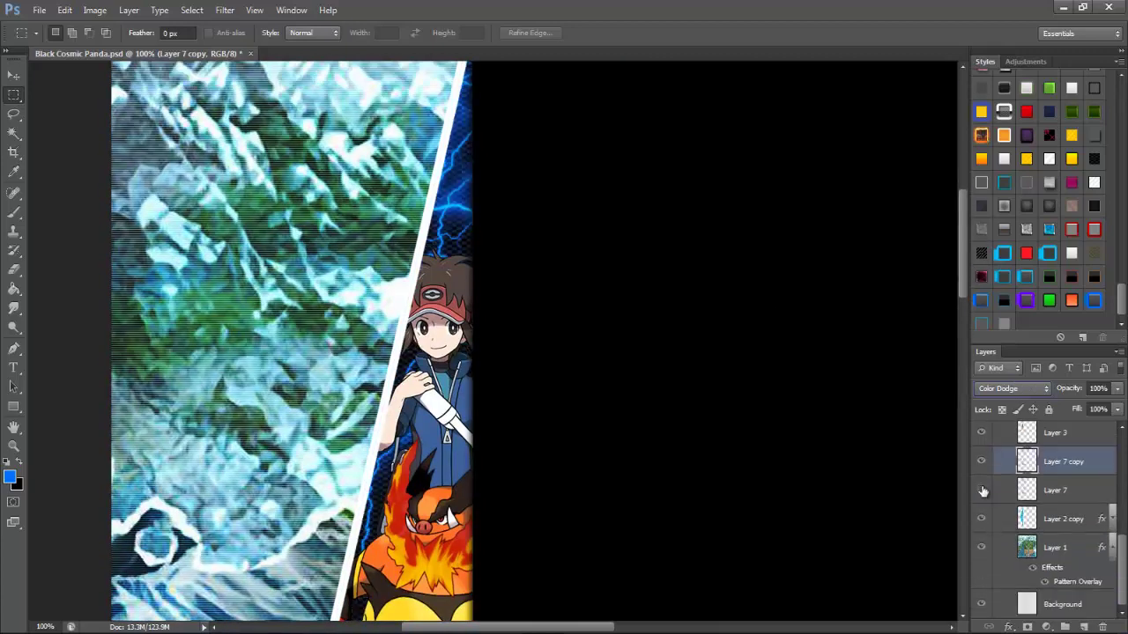
- Open the Black Kyurem artwork and position it over the map beside the left panel, beneath the panel's layers
{"action": "scroll", "coordinate": [1042, 544], "scroll_direction": "up", "scroll_amount": 3}
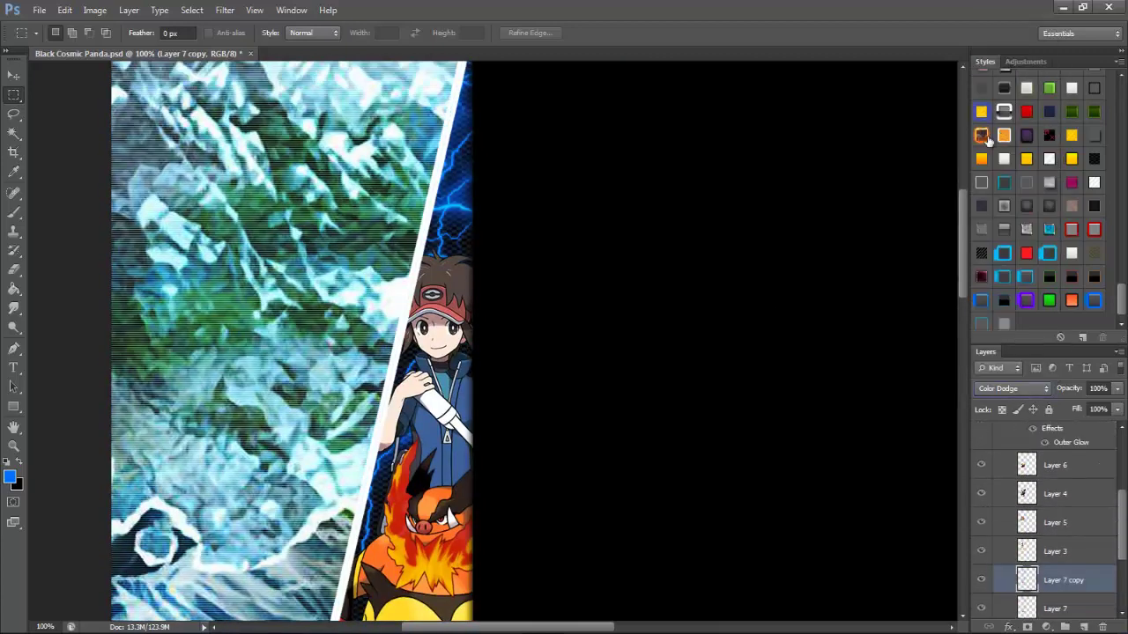
{"action": "key", "text": "ctrl+o"}
{"action": "scroll", "coordinate": [1047, 449], "scroll_direction": "down", "scroll_amount": 10}
{"action": "double_click", "coordinate": [202, 114]}
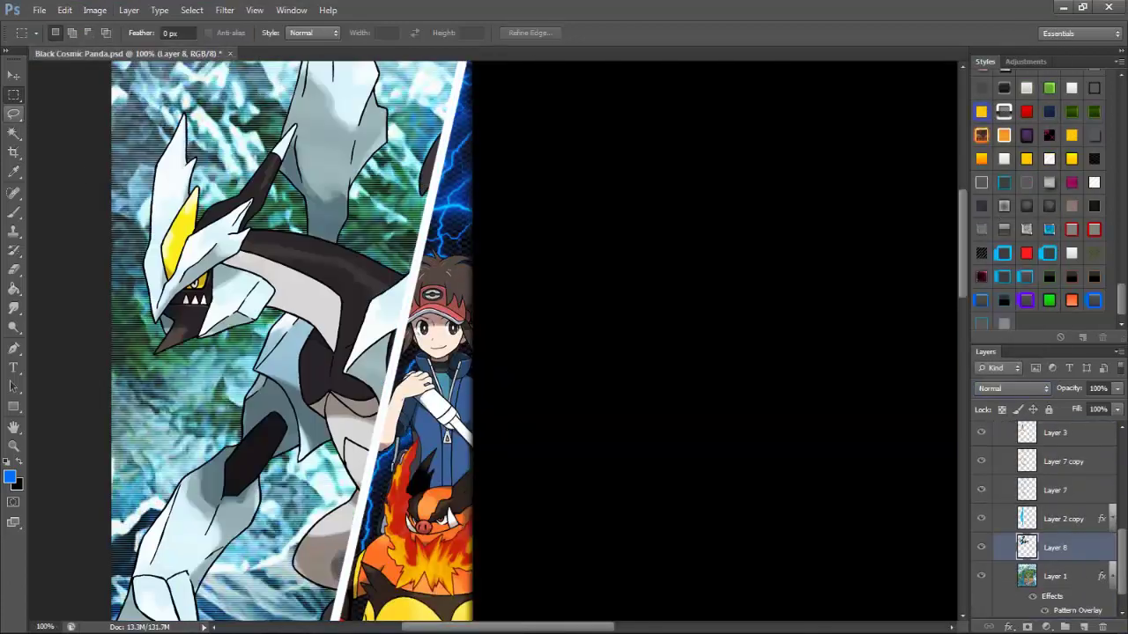
{"action": "key", "text": "v"}
{"action": "scroll", "coordinate": [427, 485], "scroll_direction": "down", "scroll_amount": 6}
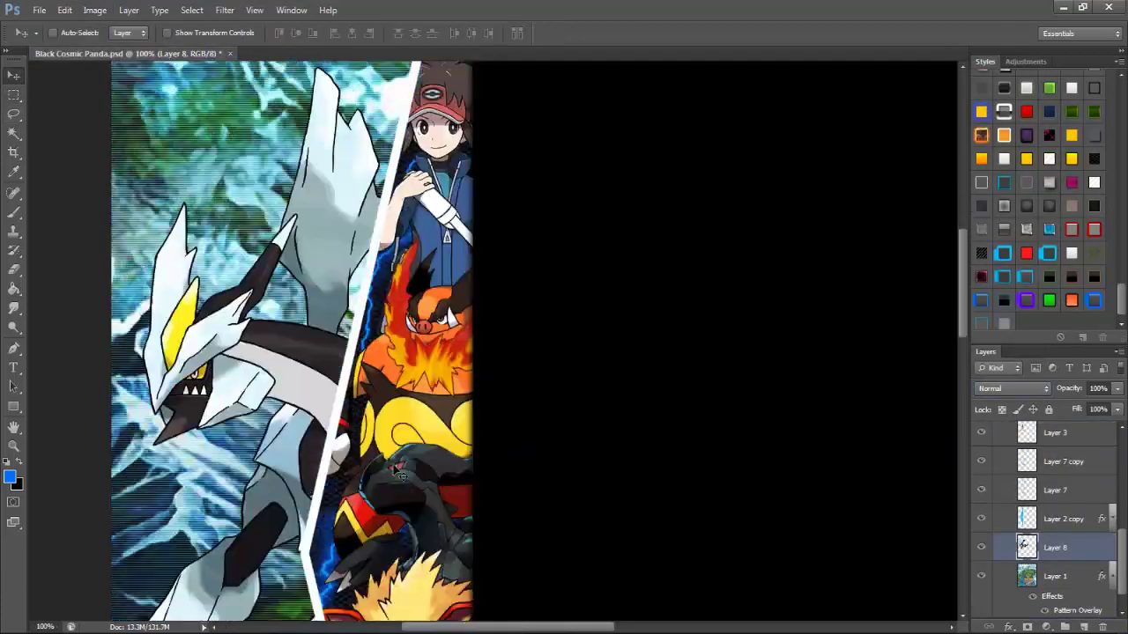
{"action": "scroll", "coordinate": [427, 485], "scroll_direction": "up", "scroll_amount": 6}
{"action": "scroll", "coordinate": [426, 485], "scroll_direction": "down", "scroll_amount": 3}
{"action": "scroll", "coordinate": [426, 485], "scroll_direction": "down", "scroll_amount": 3}
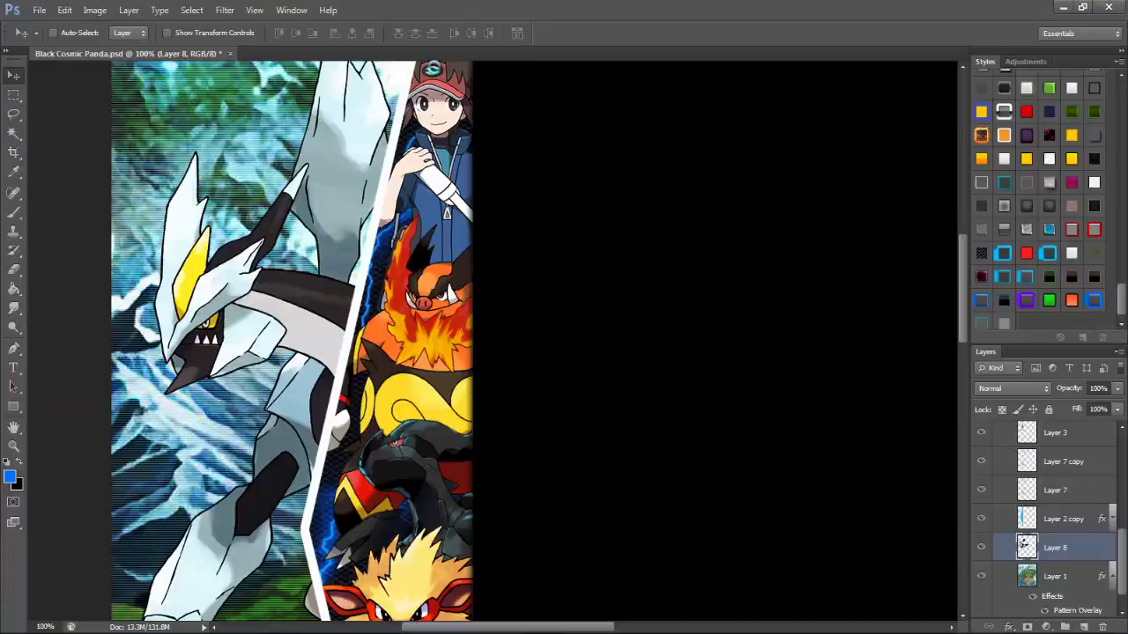
- Add the Pokémon Black Version 2 logo above Black Kyurem, scaled down and tilted to fit beside the white line
{"action": "scroll", "coordinate": [433, 175], "scroll_direction": "up", "scroll_amount": 5}
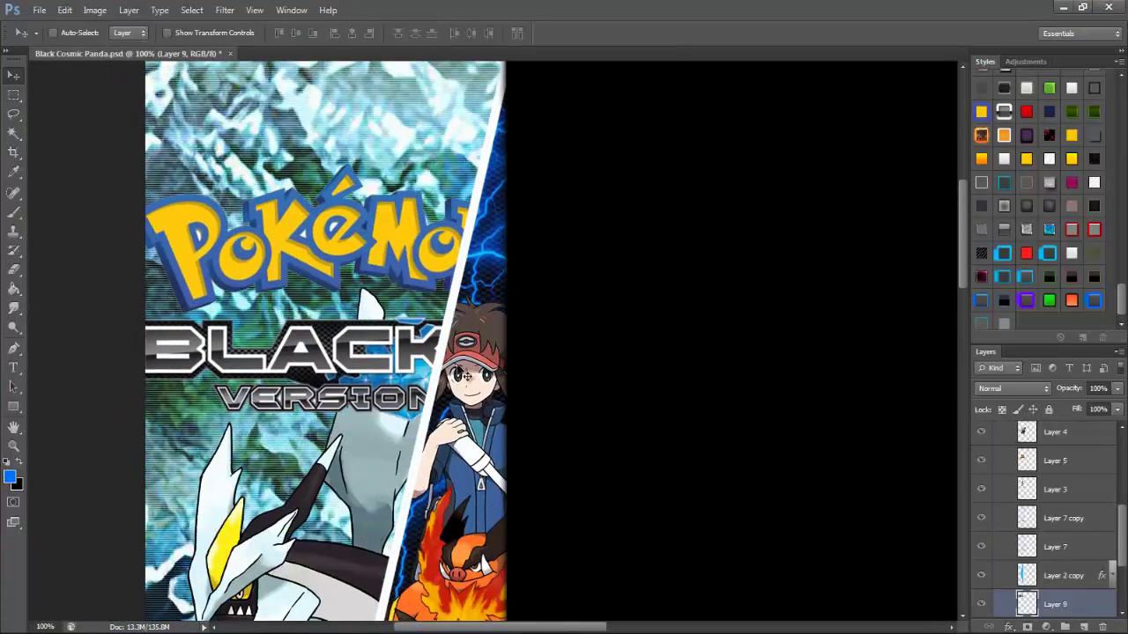
{"action": "left_click_drag", "start_coordinate": [498, 414], "coordinate": [410, 228]}
{"action": "key", "text": "v"}
{"action": "key", "text": "Return"}
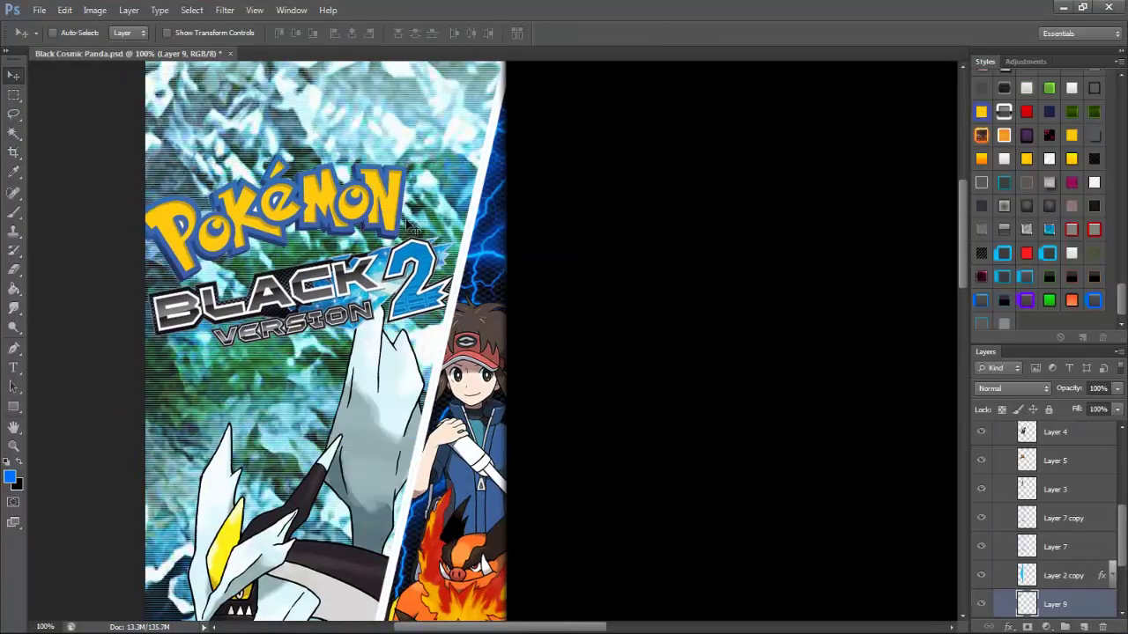
- Fill a new layer directly above the map with black and lower its opacity to darken the map
{"action": "key", "text": "x"}
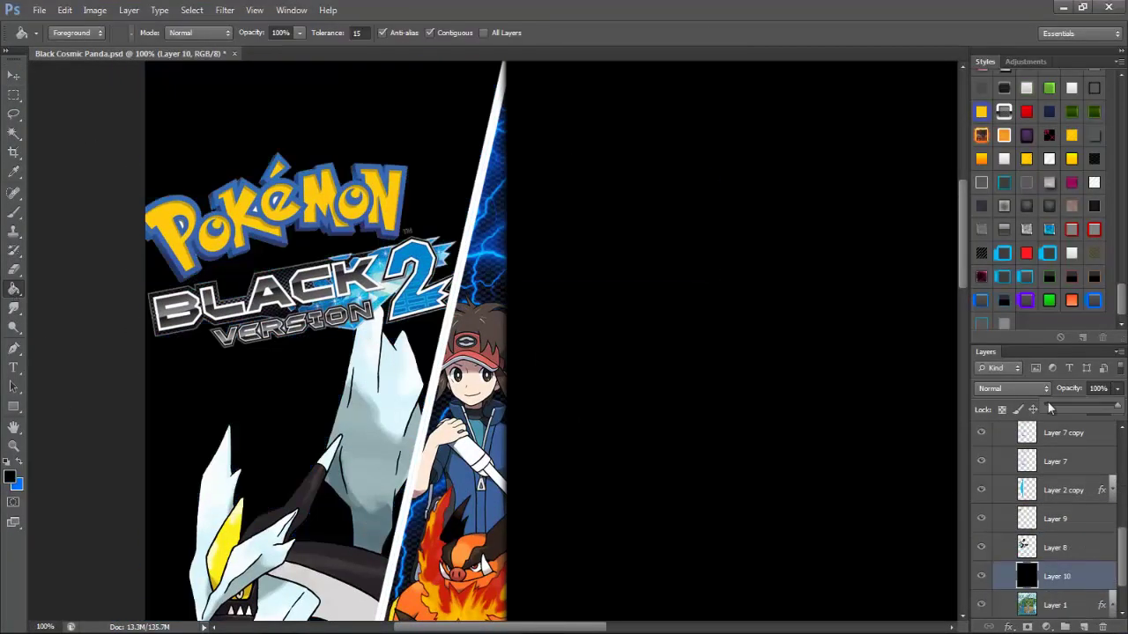
{"action": "key", "text": "m"}
- Try an Inner Glow on the Black Kyurem layer, testing blend modes such as Screen, Lighten, Exclusion, Soft Light and Normal
{"action": "left_click", "coordinate": [1008, 627]}
{"action": "left_click", "coordinate": [1012, 515]}
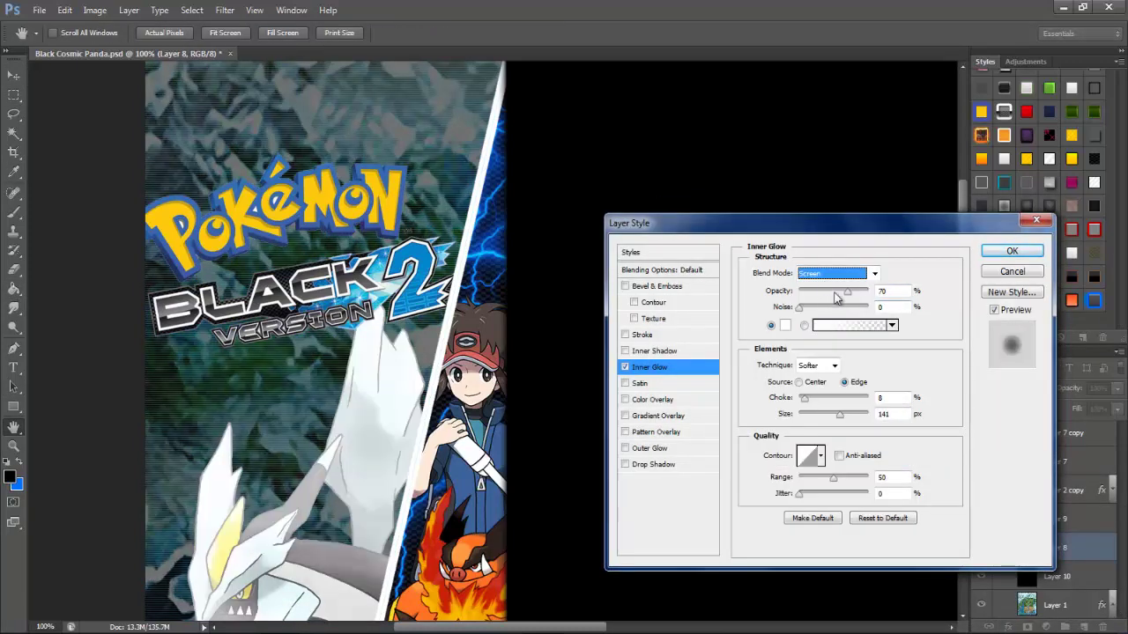
{"action": "left_click_drag", "start_coordinate": [1025, 220], "coordinate": [901, 141]}
{"action": "left_click", "coordinate": [715, 194]}
{"action": "left_click", "coordinate": [721, 197]}
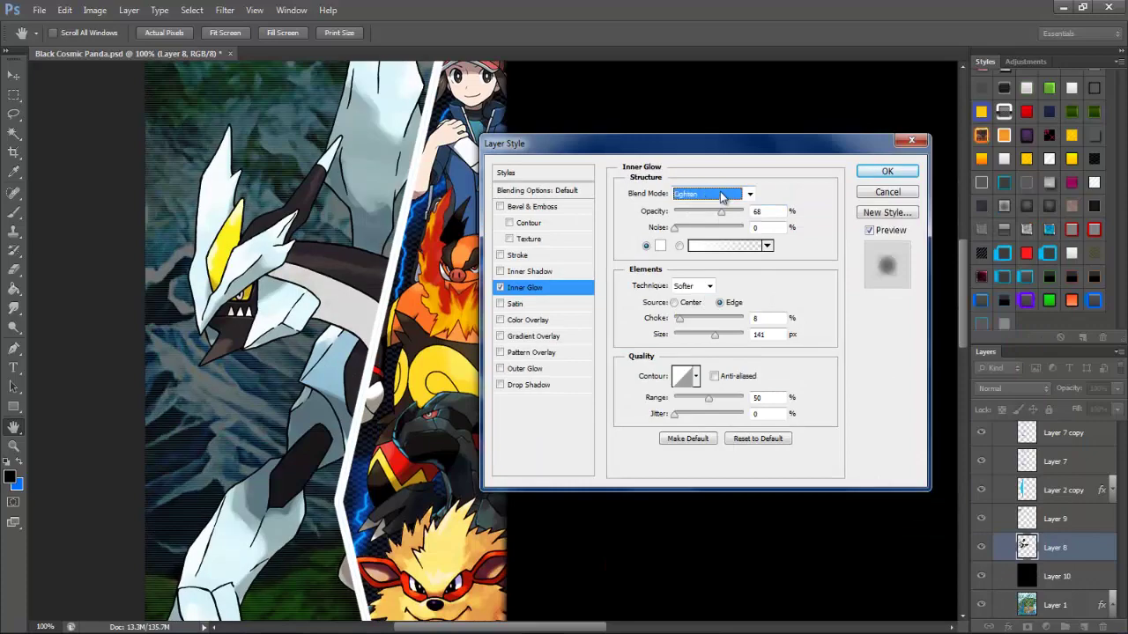
{"action": "key", "text": "Down"}
{"action": "key", "text": "Down"}
{"action": "key", "text": "Down"}
{"action": "key", "text": "Down"}
{"action": "key", "text": "Down"}
{"action": "key", "text": "Down"}
{"action": "key", "text": "Down"}
{"action": "key", "text": "Down"}
{"action": "key", "text": "Down"}
{"action": "key", "text": "Down"}
{"action": "key", "text": "Down"}
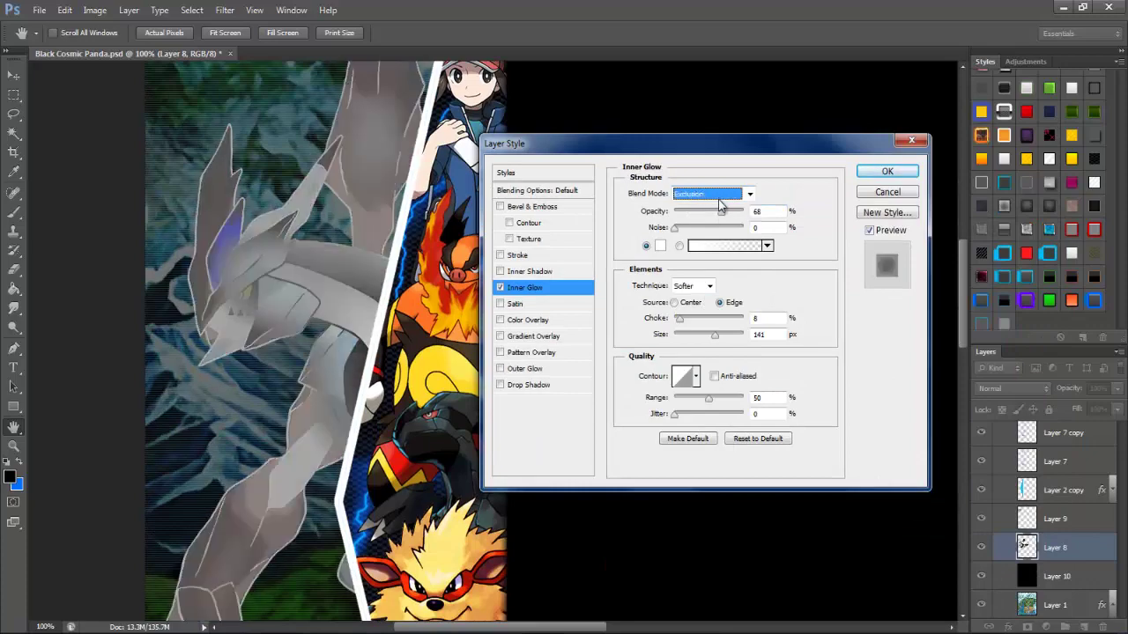
{"action": "key", "text": "Up"}
{"action": "key", "text": "Up"}
{"action": "key", "text": "Up"}
{"action": "key", "text": "Up"}
{"action": "key", "text": "Up"}
{"action": "key", "text": "Up"}
{"action": "key", "text": "Up"}
{"action": "left_click", "coordinate": [500, 288]}
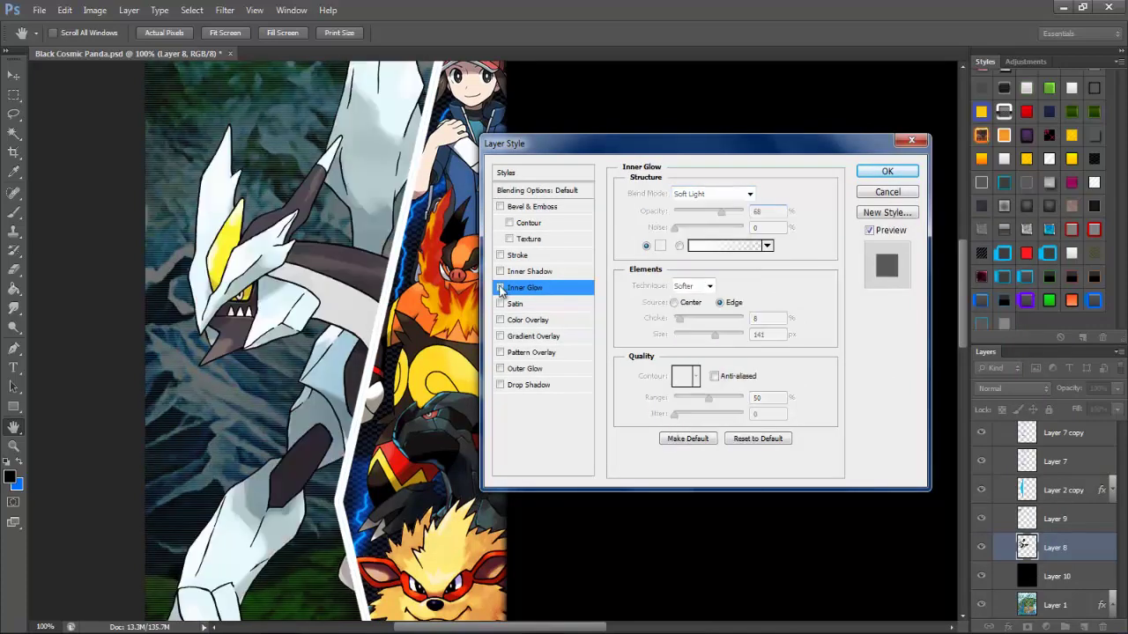
{"action": "left_click", "coordinate": [714, 194]}
{"action": "left_click", "coordinate": [696, 204]}
{"action": "left_click", "coordinate": [500, 287]}
- Apply a Pattern Overlay to the Black Kyurem layer
{"action": "left_click", "coordinate": [500, 352]}
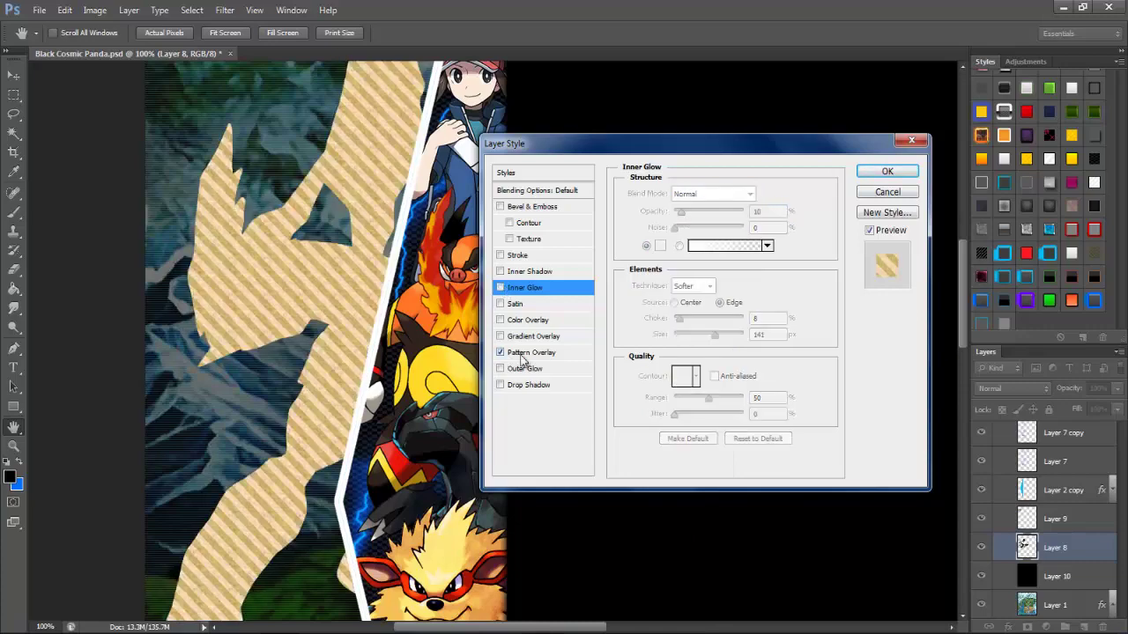
{"action": "left_click", "coordinate": [672, 334]}
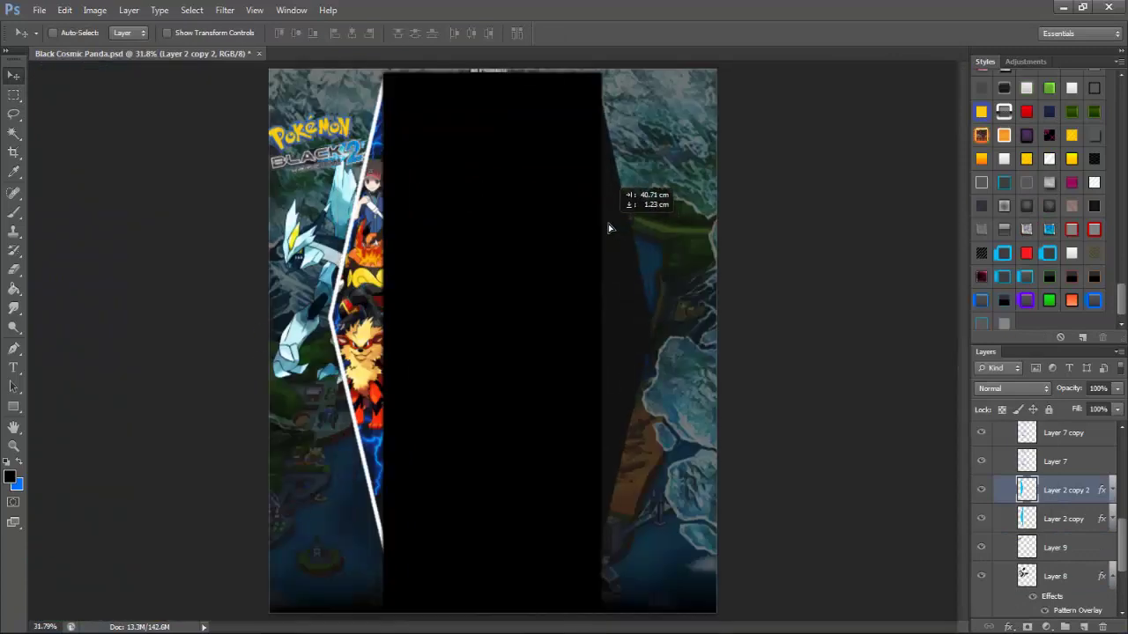
- Place a mirrored copy of the side panel right of the centre block and cover it with a white-filled layer, trying the Difference blend mode
{"action": "left_click_drag", "start_coordinate": [608, 228], "coordinate": [609, 228]}
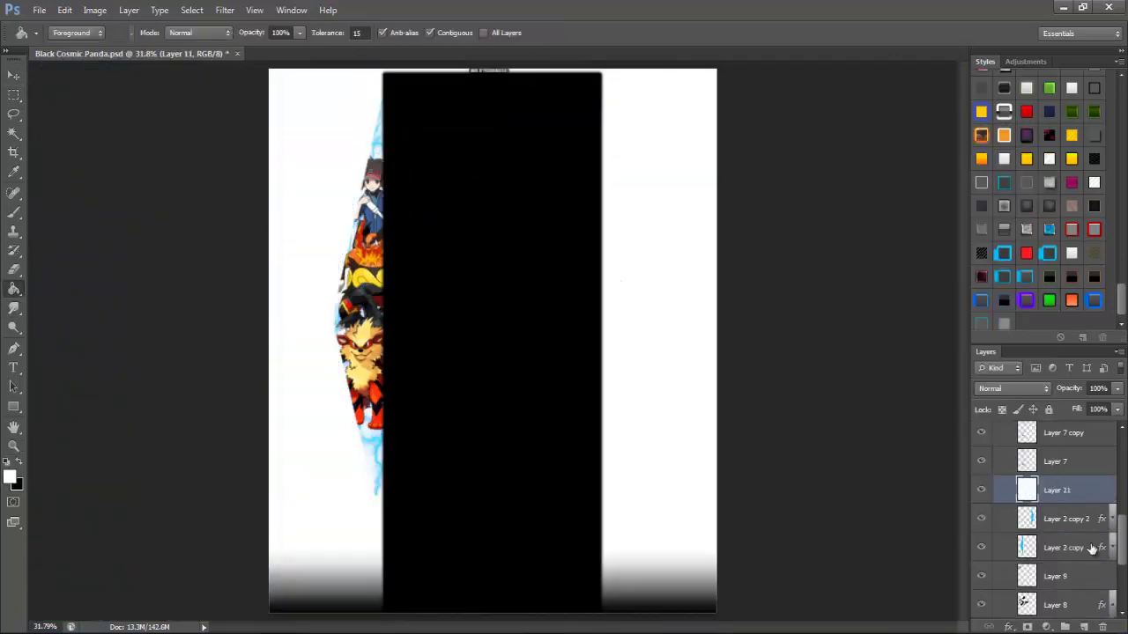
{"action": "left_click", "coordinate": [1013, 389]}
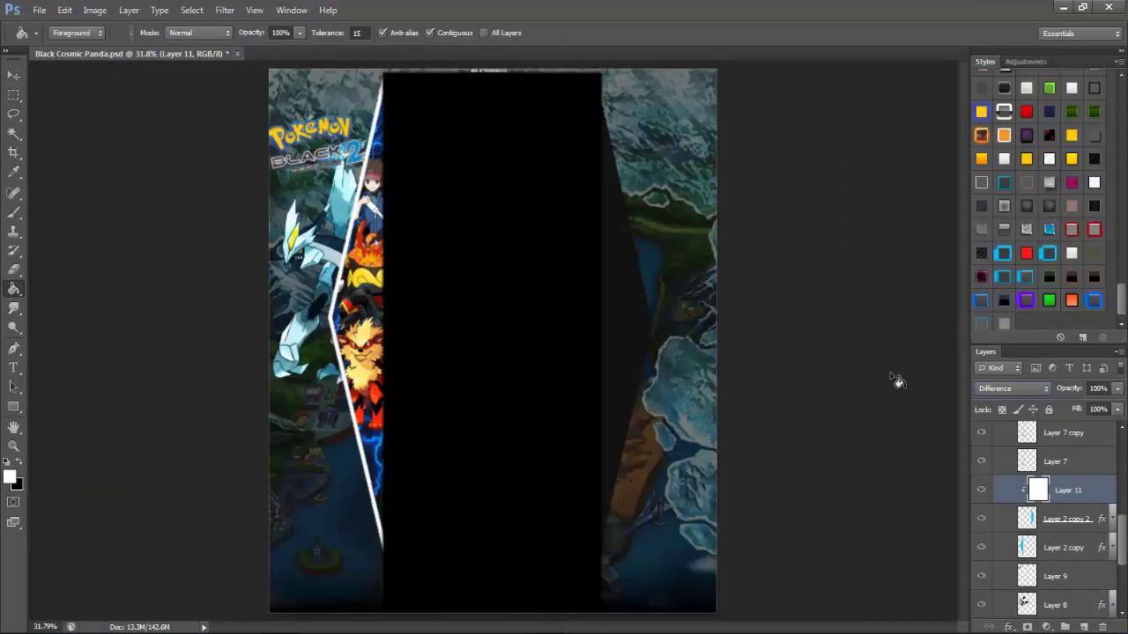
{"action": "key", "text": "ctrl+1"}
{"action": "left_click", "coordinate": [980, 490]}
{"action": "left_click", "coordinate": [1013, 389]}
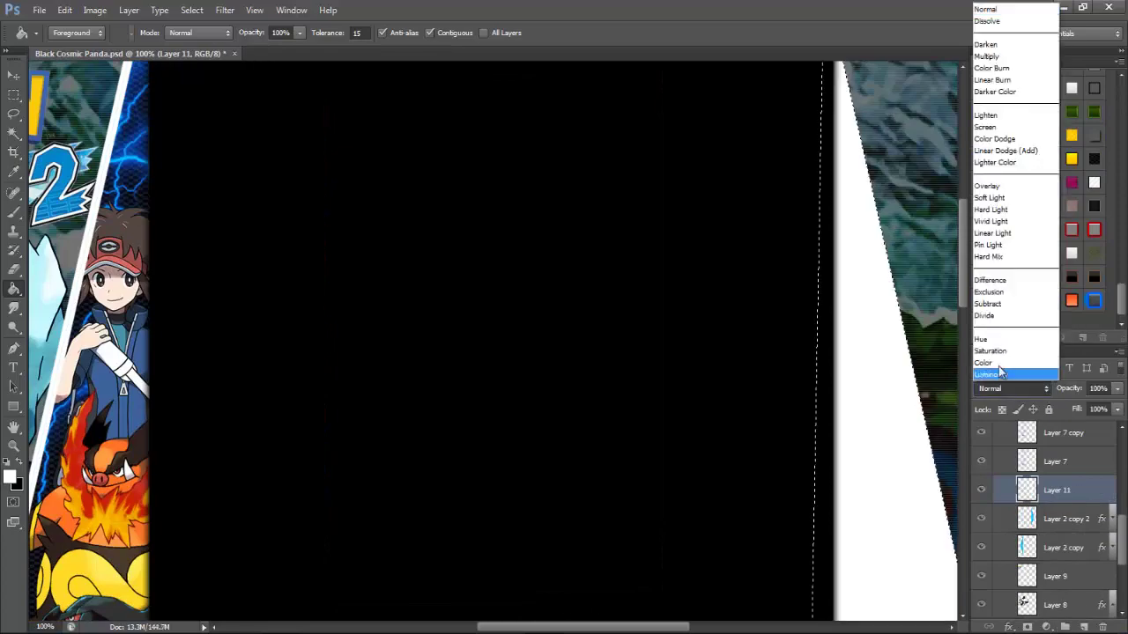
- Place a mirrored black copy of the white border line along the right panel's outer edge
{"action": "left_click", "coordinate": [65, 10]}
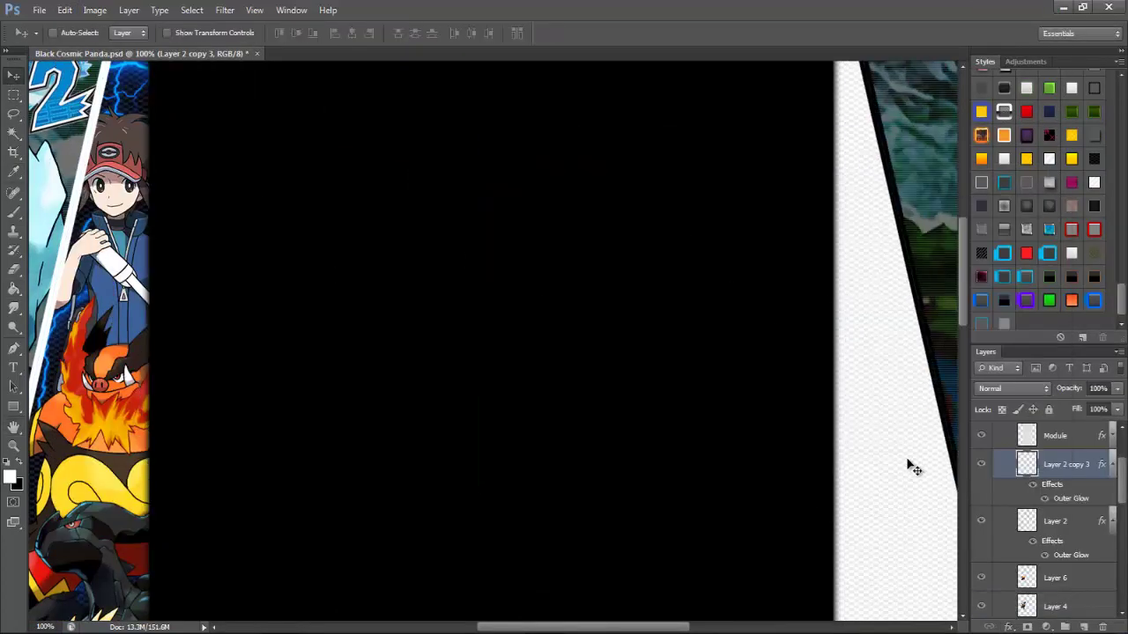
{"action": "scroll", "coordinate": [913, 470], "scroll_direction": "right", "scroll_amount": 5}
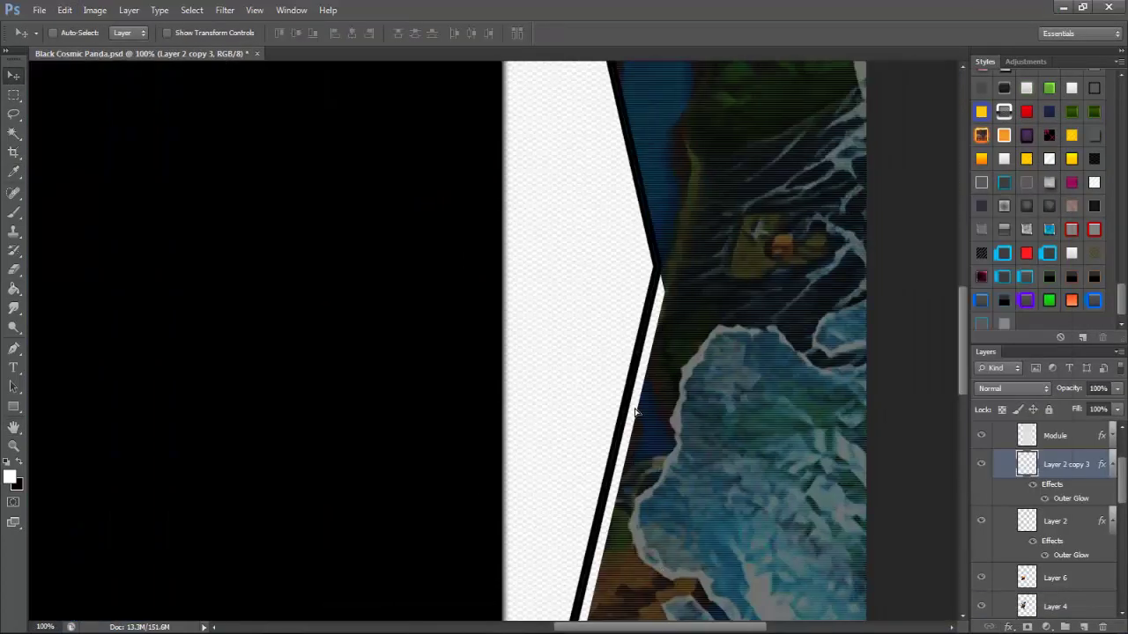
{"action": "scroll", "coordinate": [914, 470], "scroll_direction": "down", "scroll_amount": 3}
{"action": "scroll", "coordinate": [914, 470], "scroll_direction": "left", "scroll_amount": 5}
{"action": "scroll", "coordinate": [913, 470], "scroll_direction": "up", "scroll_amount": 8}
{"action": "scroll", "coordinate": [1045, 490], "scroll_direction": "down", "scroll_amount": 3}
- Select the right panel, its white fill and the black line together and align them against the centre block
{"action": "left_click", "coordinate": [1044, 482]}
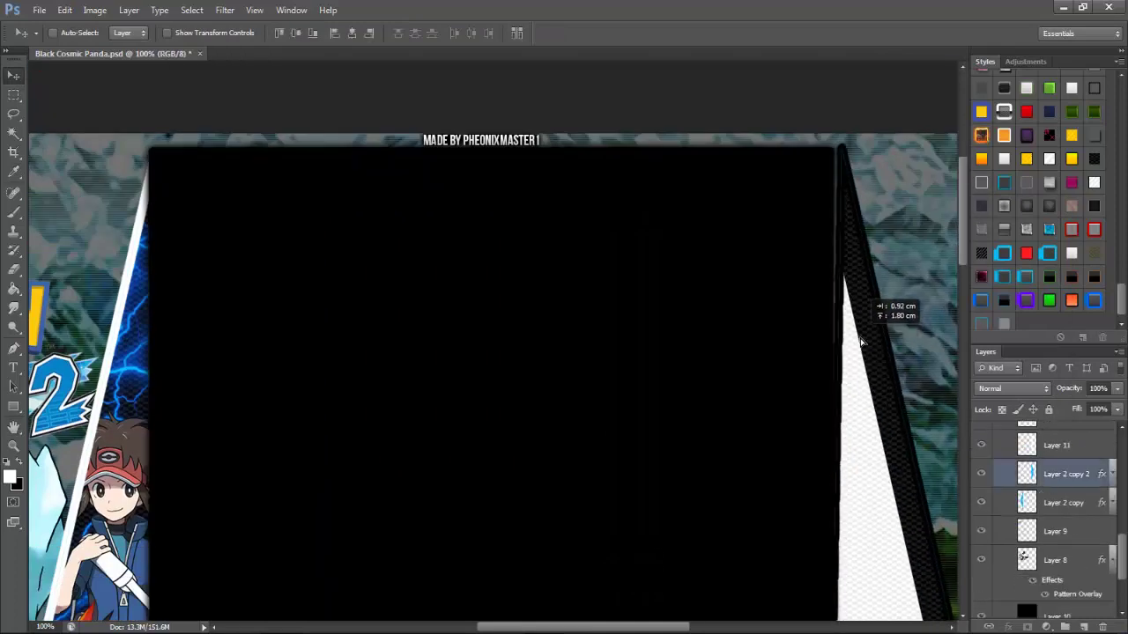
{"action": "scroll", "coordinate": [1036, 461], "scroll_direction": "up", "scroll_amount": 3}
{"action": "scroll", "coordinate": [978, 500], "scroll_direction": "up", "scroll_amount": 1}
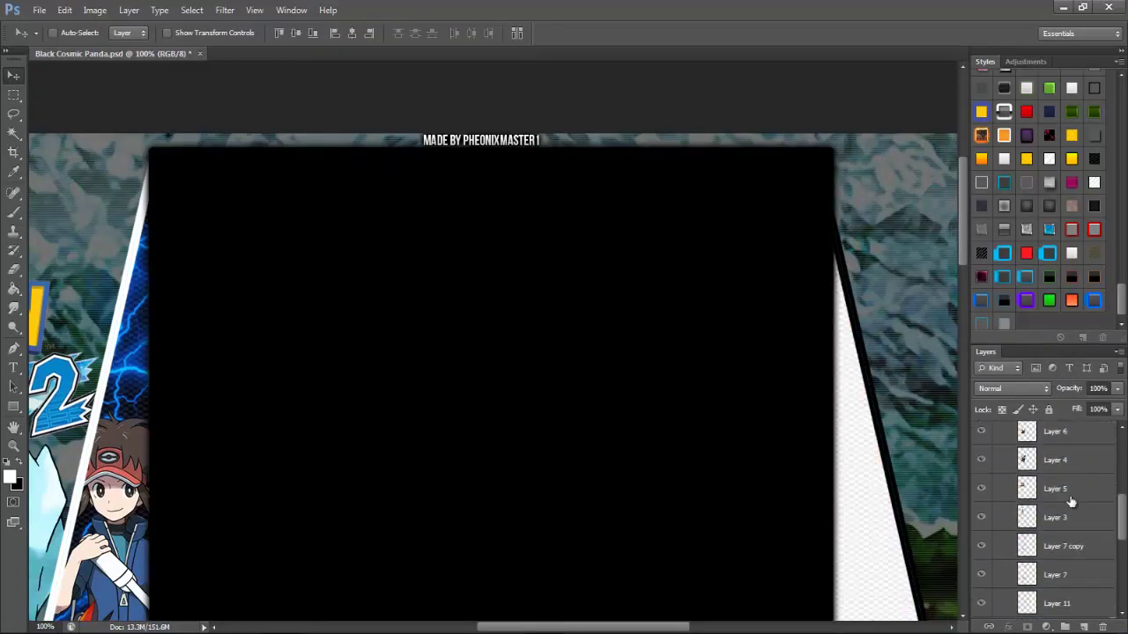
{"action": "scroll", "coordinate": [493, 353], "scroll_direction": "down", "scroll_amount": 1}
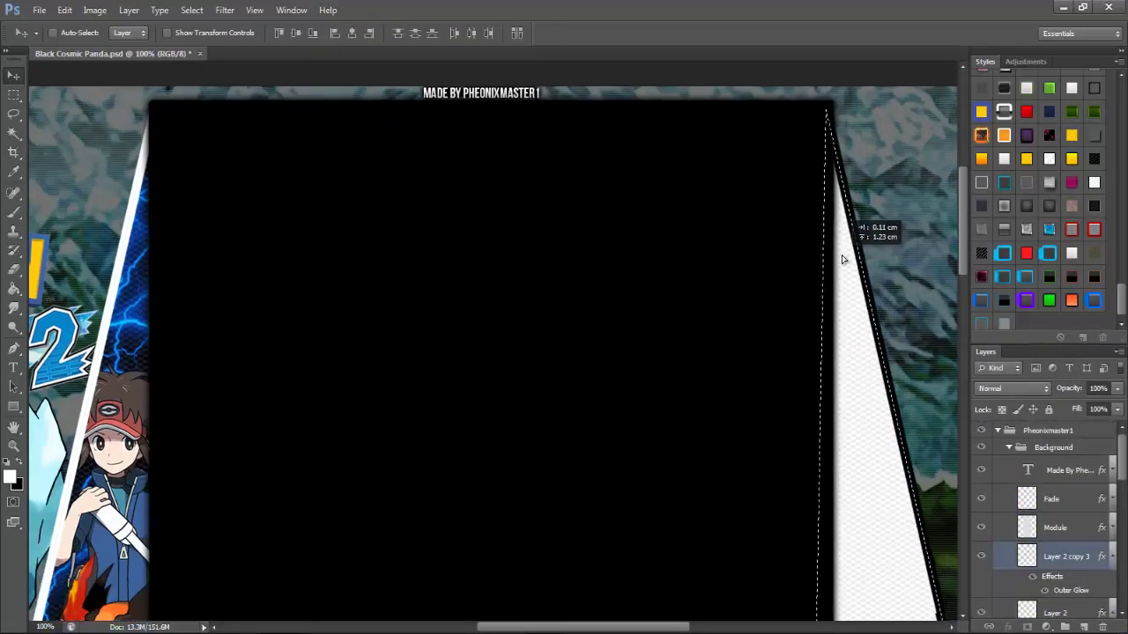
{"action": "scroll", "coordinate": [764, 446], "scroll_direction": "down", "scroll_amount": 10}
{"action": "scroll", "coordinate": [493, 352], "scroll_direction": "up", "scroll_amount": 10}
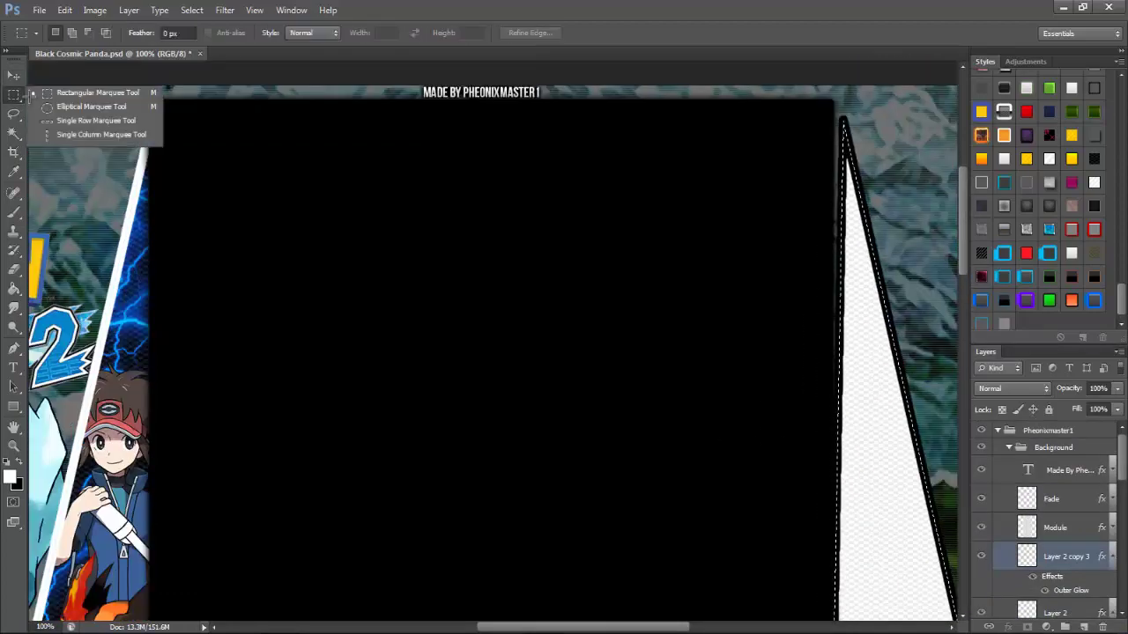
{"action": "scroll", "coordinate": [1039, 520], "scroll_direction": "down", "scroll_amount": 5}
{"action": "key", "text": "ctrl+t"}
{"action": "key", "text": "Return"}
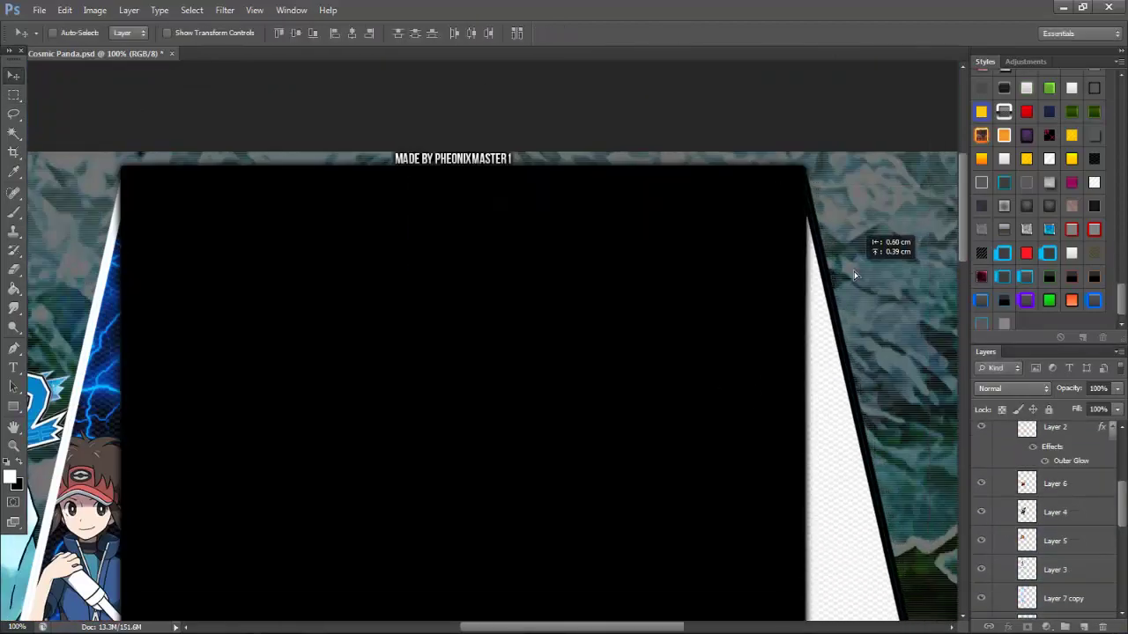
- Place the female trainer on the right panel with the Serperior artwork in front of her
{"action": "key", "text": "ctrl+j"}
{"action": "scroll", "coordinate": [494, 353], "scroll_direction": "down", "scroll_amount": 5}
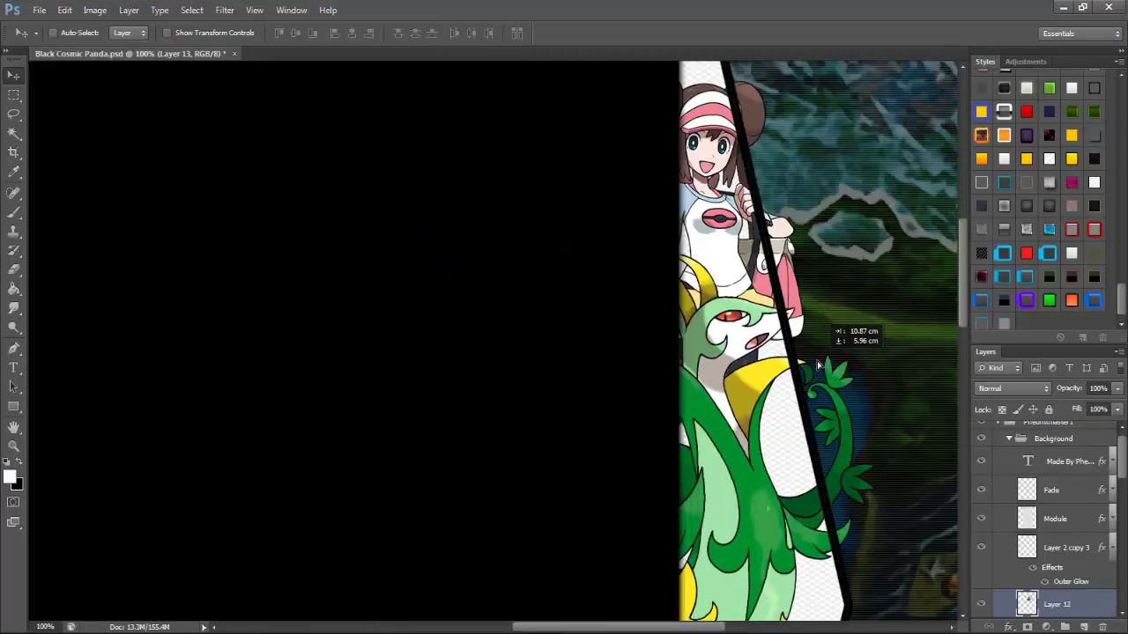
{"action": "left_click_drag", "start_coordinate": [766, 361], "coordinate": [726, 347]}
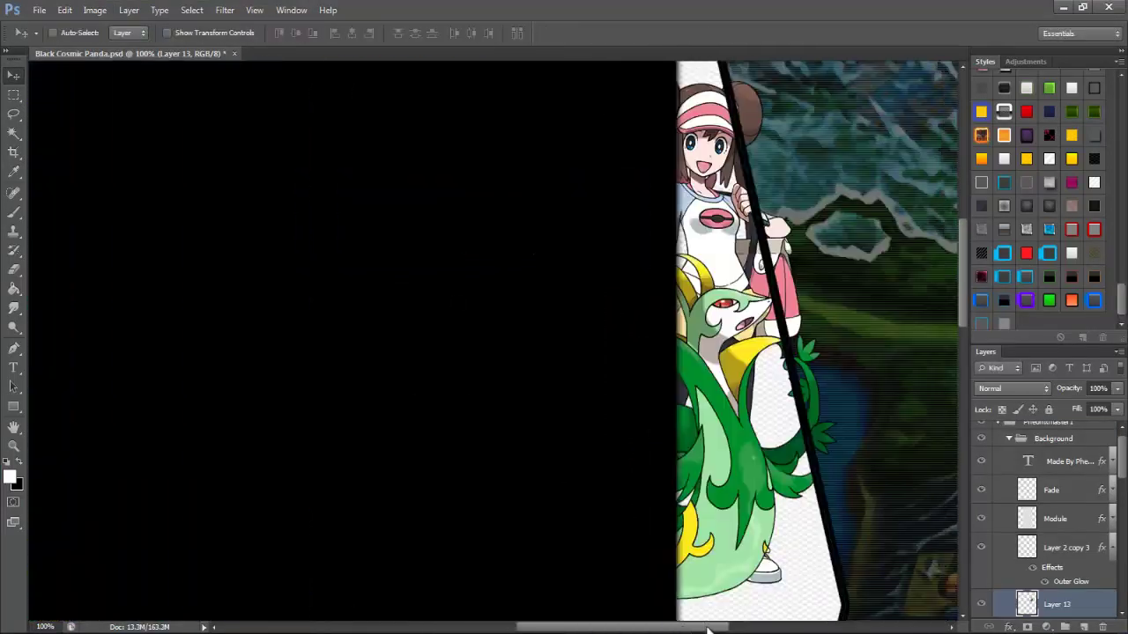
- Move Arcanine further down the left panel and select the area outside the white line from a Pen path to trim it
{"action": "left_click_drag", "start_coordinate": [700, 627], "coordinate": [668, 631]}
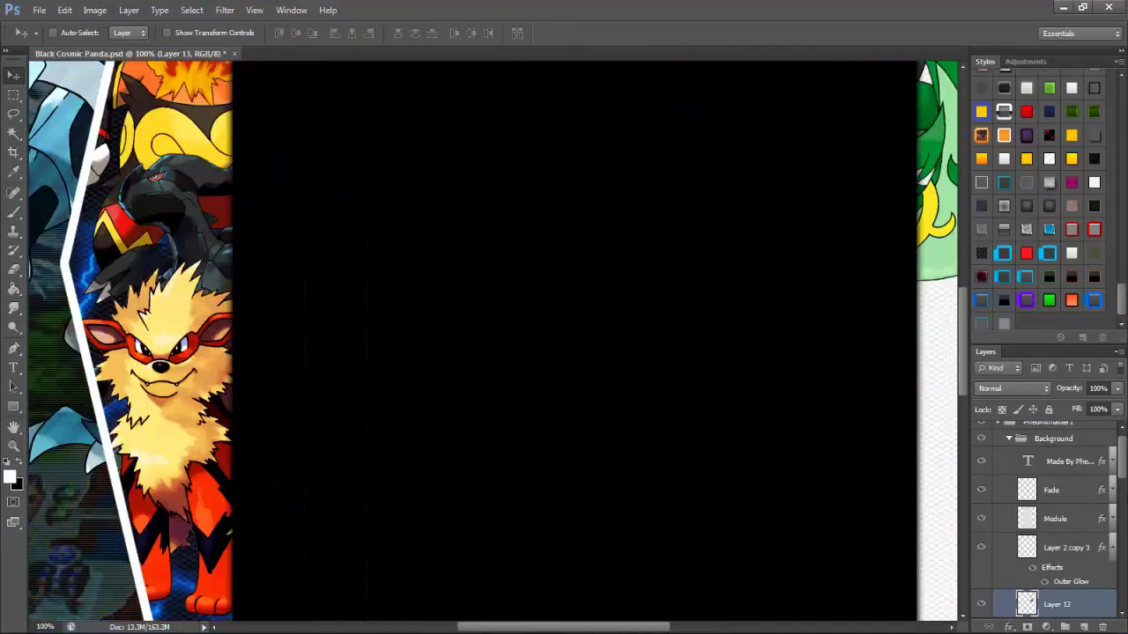
{"action": "scroll", "coordinate": [1048, 520], "scroll_direction": "down", "scroll_amount": 3}
{"action": "left_click", "coordinate": [1056, 465]}
{"action": "left_click_drag", "start_coordinate": [220, 326], "coordinate": [252, 414]}
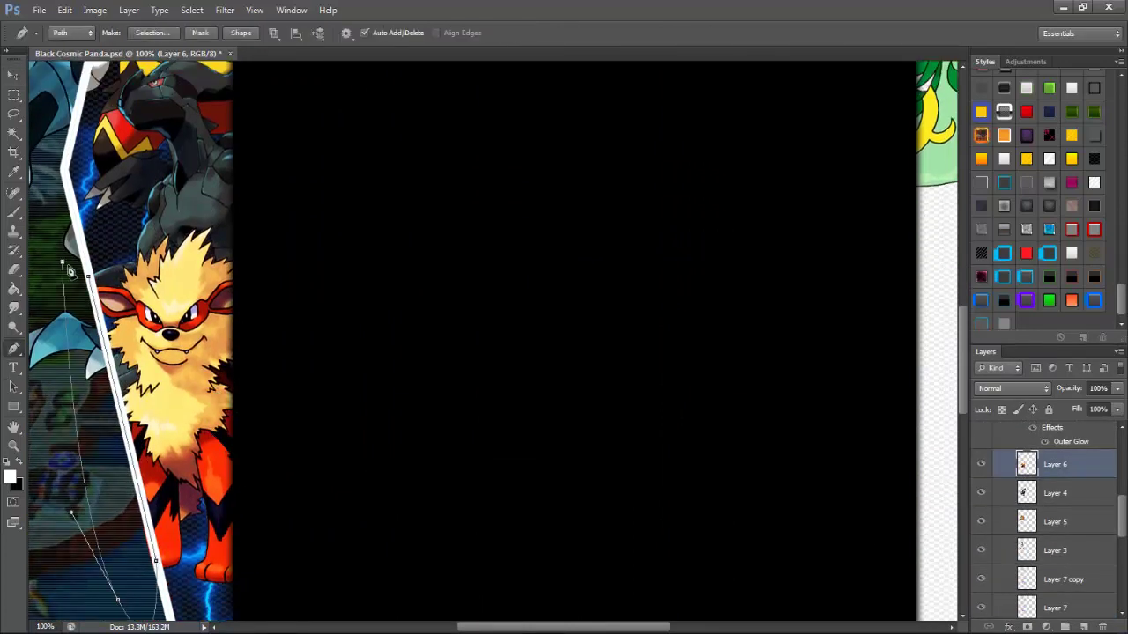
{"action": "right_click", "coordinate": [70, 271]}
{"action": "left_click", "coordinate": [176, 103]}
{"action": "key", "text": "Return"}
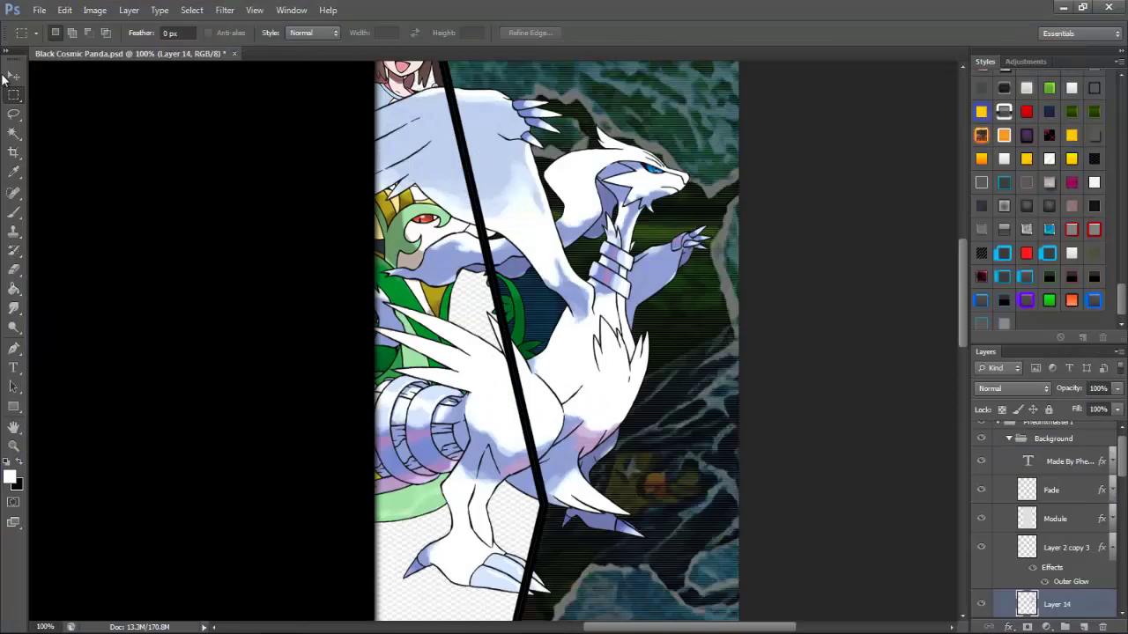
- Place Reshiram on the right panel below Serperior and add the Weavile artwork from the Main Artwork folder beneath it
{"action": "left_click_drag", "start_coordinate": [625, 626], "coordinate": [473, 624]}
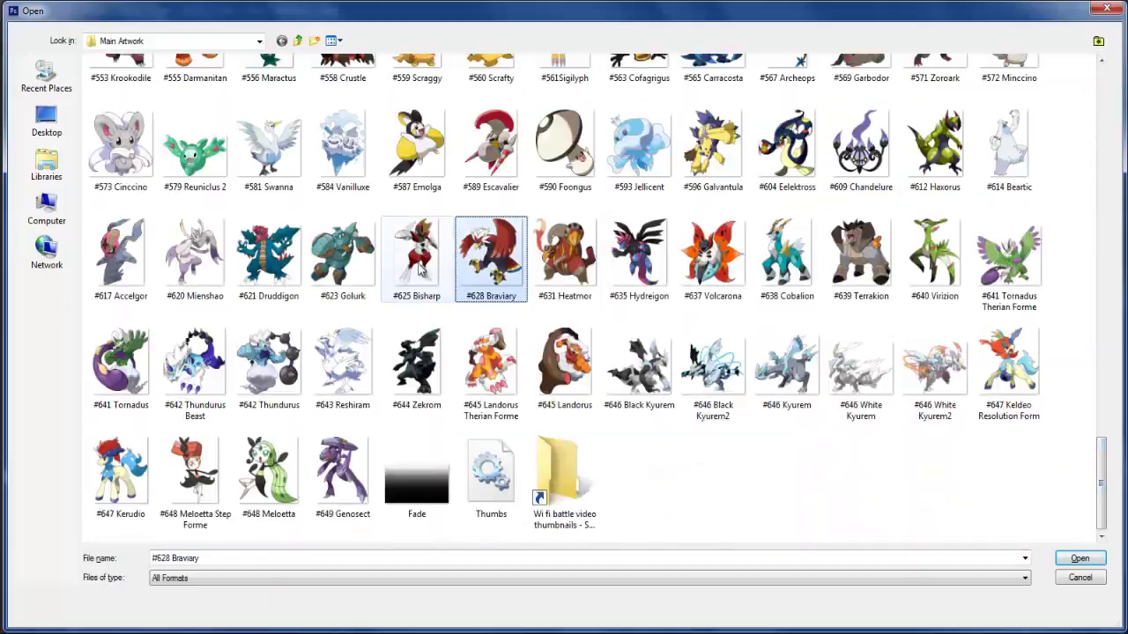
{"action": "left_click_drag", "start_coordinate": [1099, 414], "coordinate": [1097, 426]}
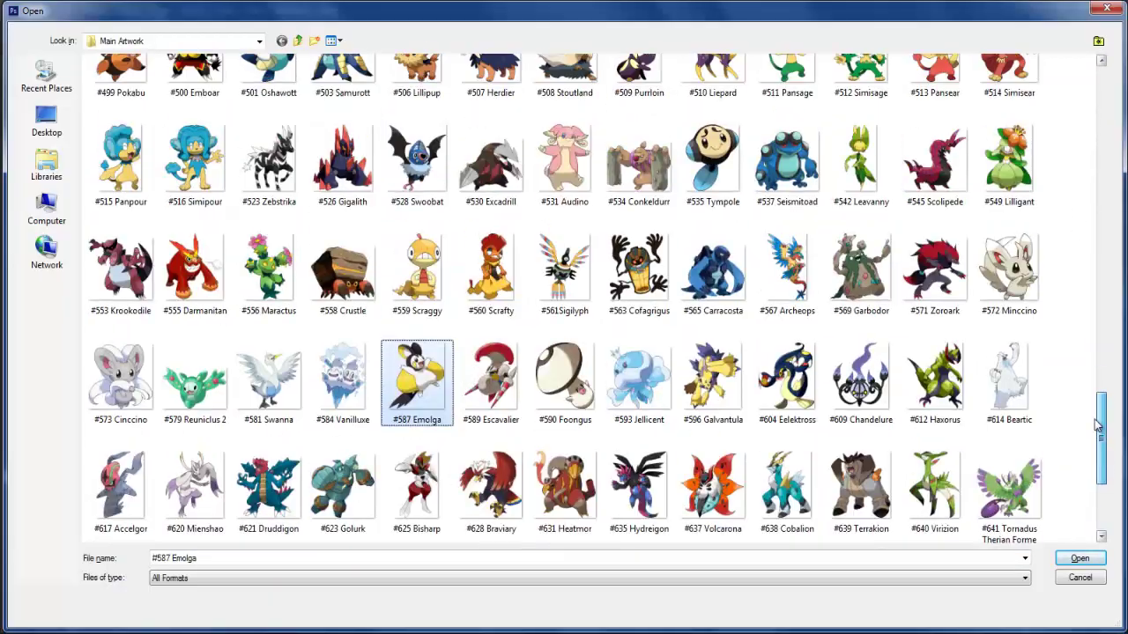
{"action": "scroll", "coordinate": [132, 397], "scroll_direction": "up", "scroll_amount": 1}
{"action": "scroll", "coordinate": [167, 388], "scroll_direction": "down", "scroll_amount": 3}
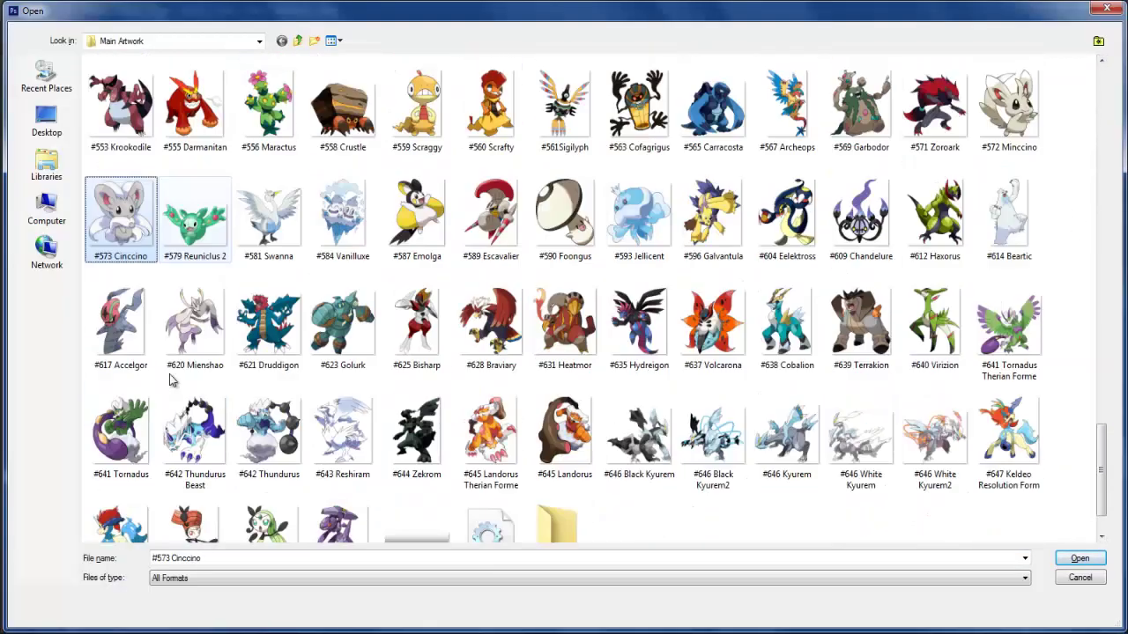
{"action": "scroll", "coordinate": [171, 383], "scroll_direction": "up", "scroll_amount": 6}
{"action": "scroll", "coordinate": [528, 308], "scroll_direction": "up", "scroll_amount": 2}
{"action": "double_click", "coordinate": [1008, 317]}
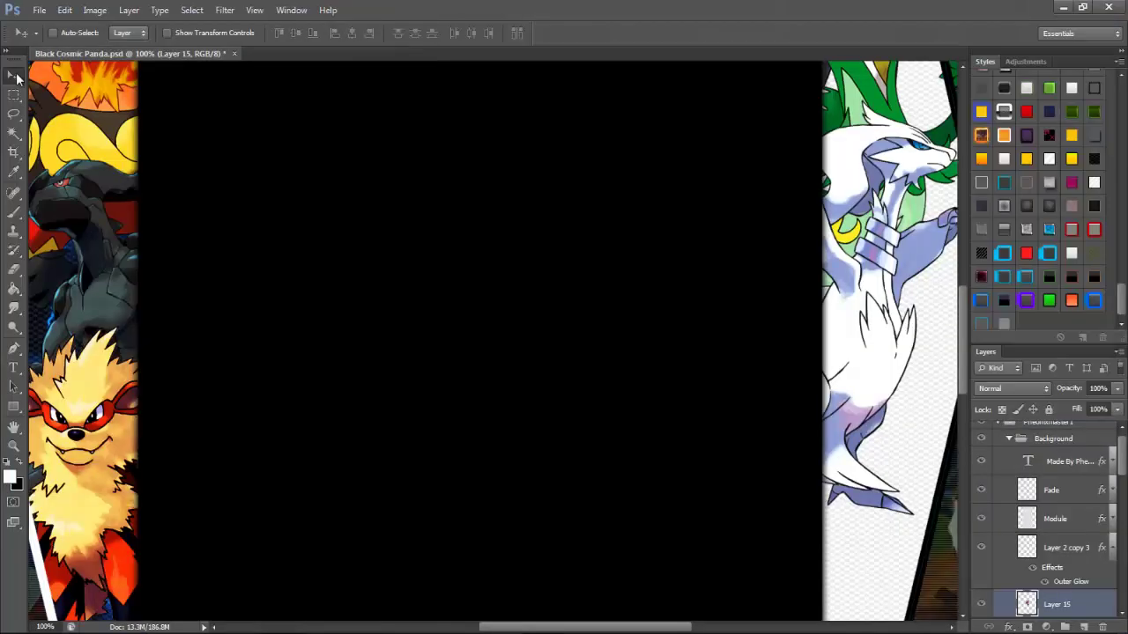
{"action": "left_click_drag", "start_coordinate": [769, 322], "coordinate": [730, 347]}
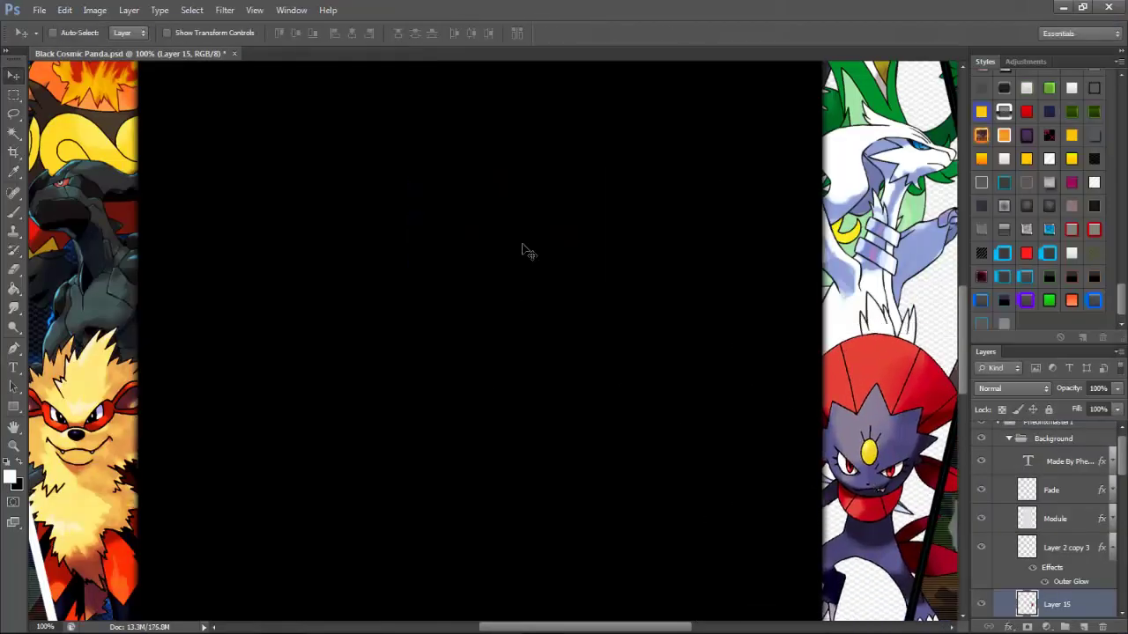
- Outline the area outside the right panel's black line with a Pen path and select it to trim the overhanging Weavile artwork
{"action": "key", "text": "ctrl+0"}
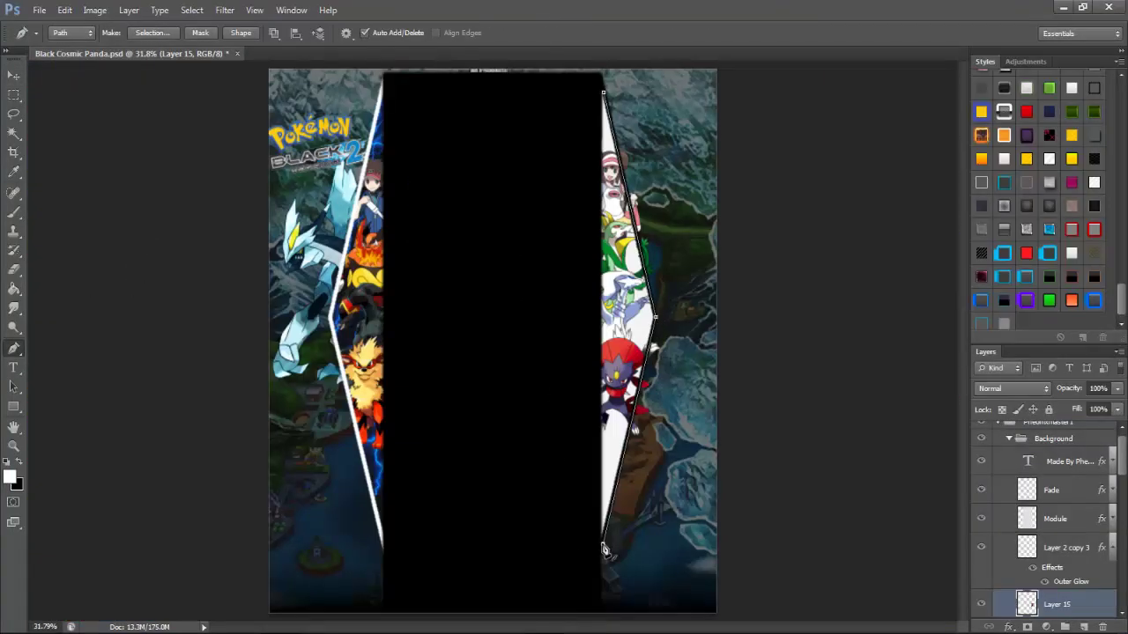
{"action": "right_click", "coordinate": [603, 549]}
{"action": "key", "text": "Return"}
{"action": "right_click", "coordinate": [627, 466]}
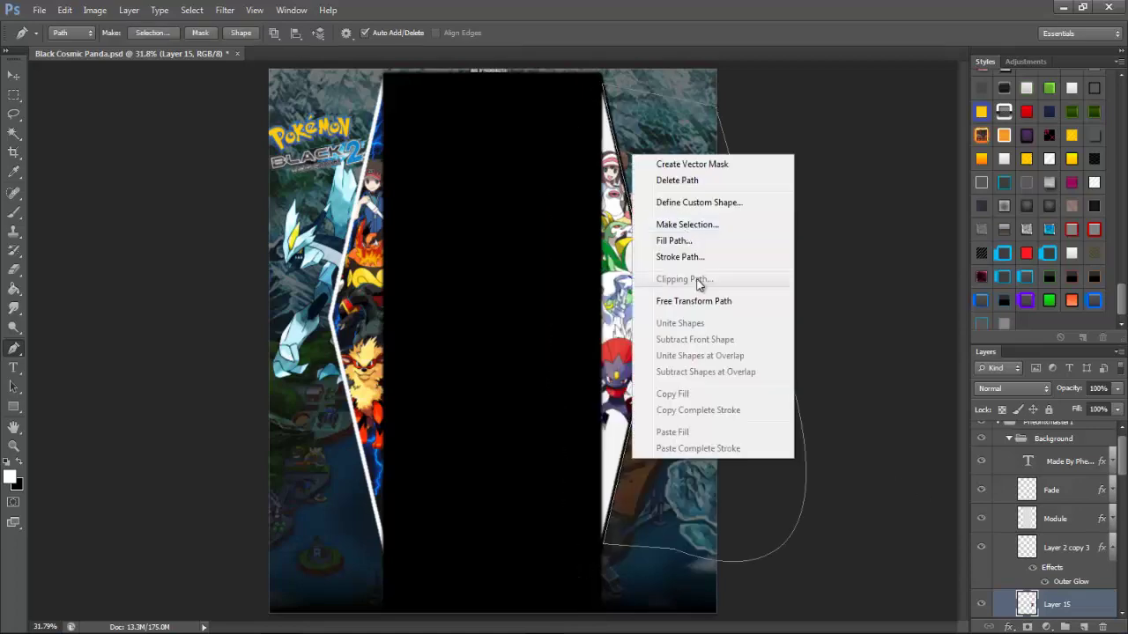
{"action": "left_click", "coordinate": [657, 224]}
{"action": "key", "text": "Return"}
{"action": "key", "text": "ctrl+1"}
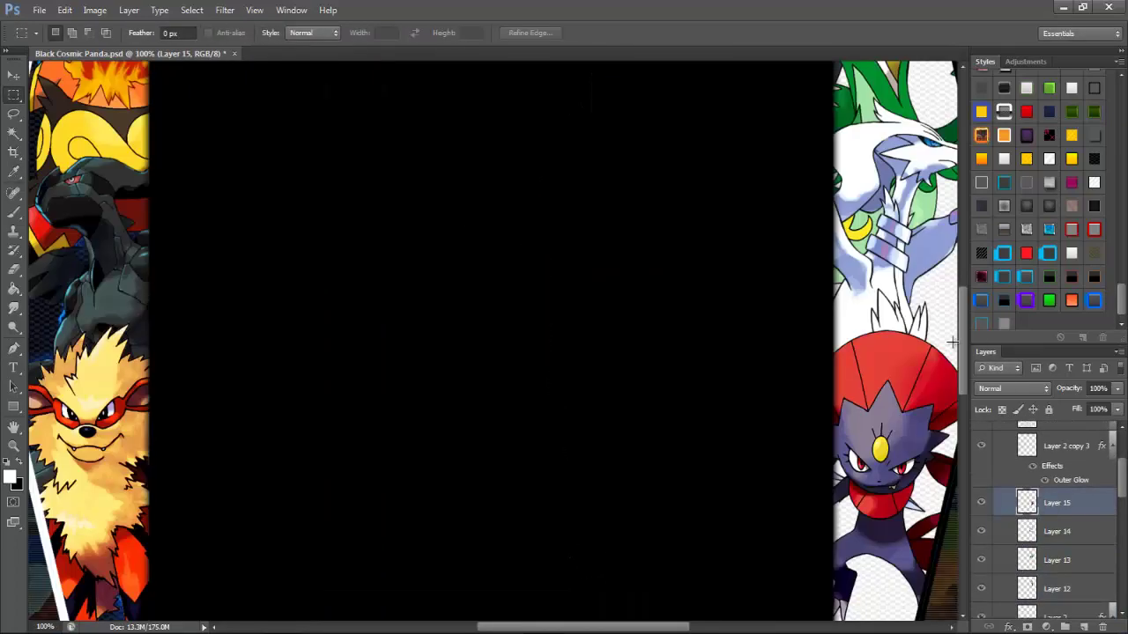
- Try a black Paint Bucket fill on Layer 2 copy 3 at the right panel and undo it
{"action": "scroll", "coordinate": [493, 334], "scroll_direction": "up", "scroll_amount": 10}
{"action": "scroll", "coordinate": [1048, 493], "scroll_direction": "up", "scroll_amount": 1}
{"action": "left_click", "coordinate": [1062, 488]}
{"action": "key", "text": "g"}
{"action": "left_click", "coordinate": [884, 300]}
{"action": "key", "text": "z"}
{"action": "key", "text": "ctrl+z"}
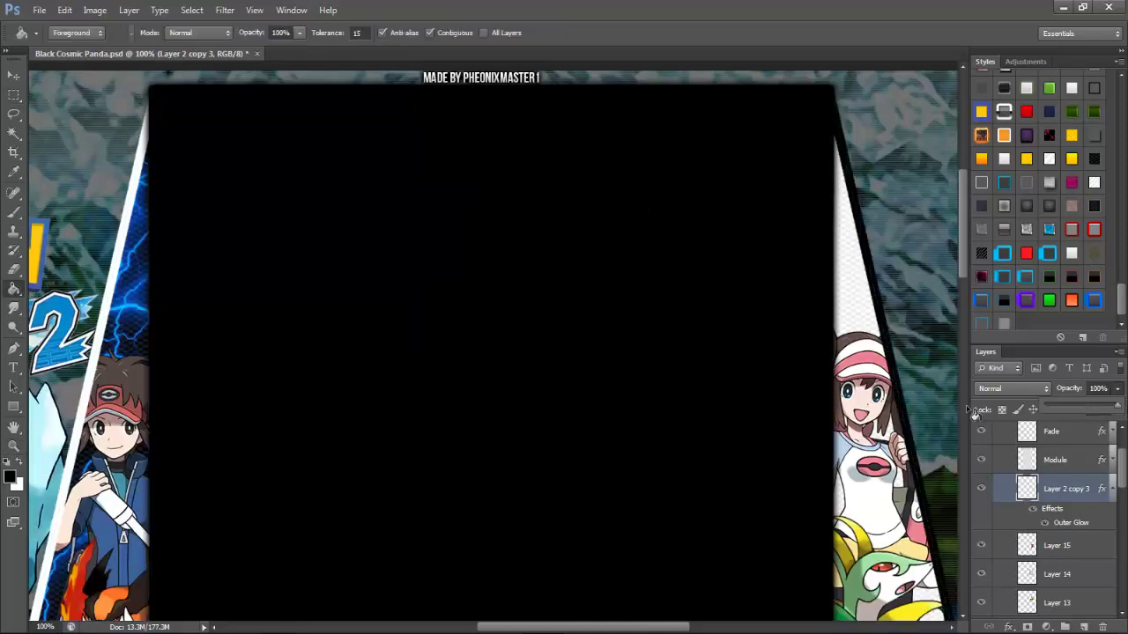
{"action": "key", "text": "ctrl+minus"}
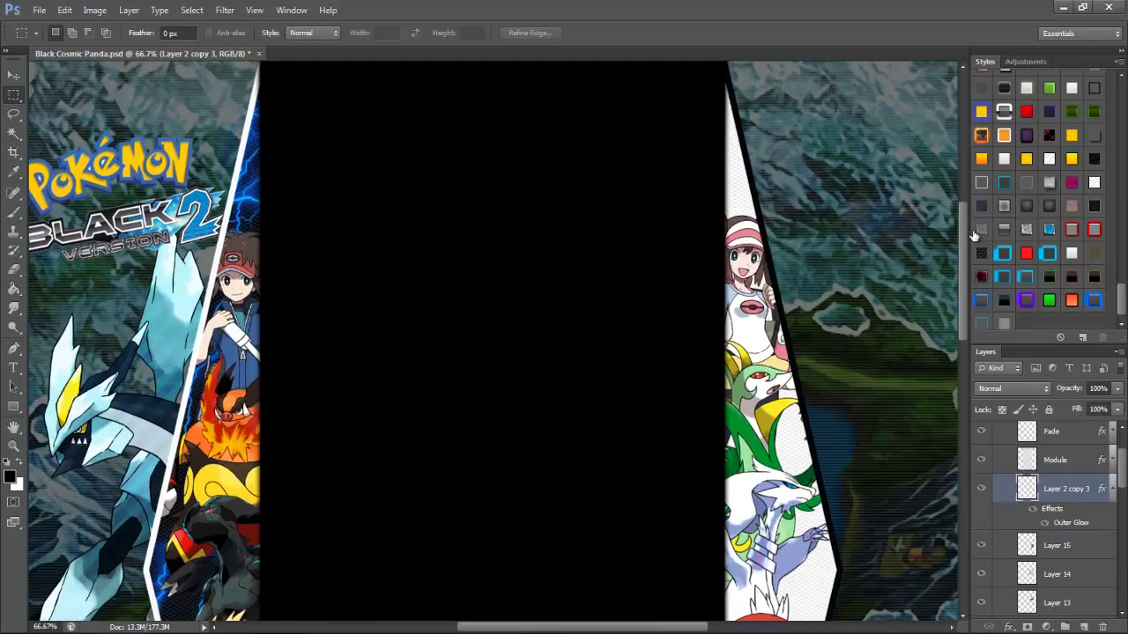
- Add a new layer beneath the right panel's characters and set the foreground colour to orange for brush work
{"action": "key", "text": "ctrl+1"}
{"action": "left_click", "coordinate": [1057, 545]}
{"action": "left_click", "coordinate": [58, 33]}
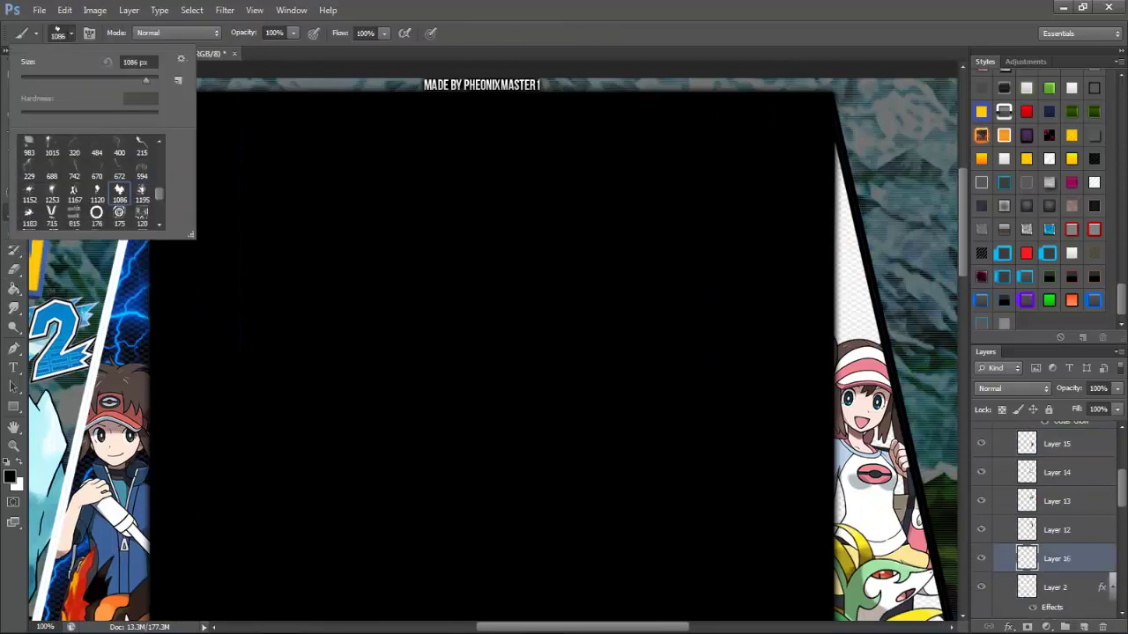
{"action": "scroll", "coordinate": [88, 132], "scroll_direction": "up", "scroll_amount": 1}
{"action": "key", "text": "Return"}
{"action": "left_click", "coordinate": [10, 477]}
{"action": "left_click", "coordinate": [1011, 232]}
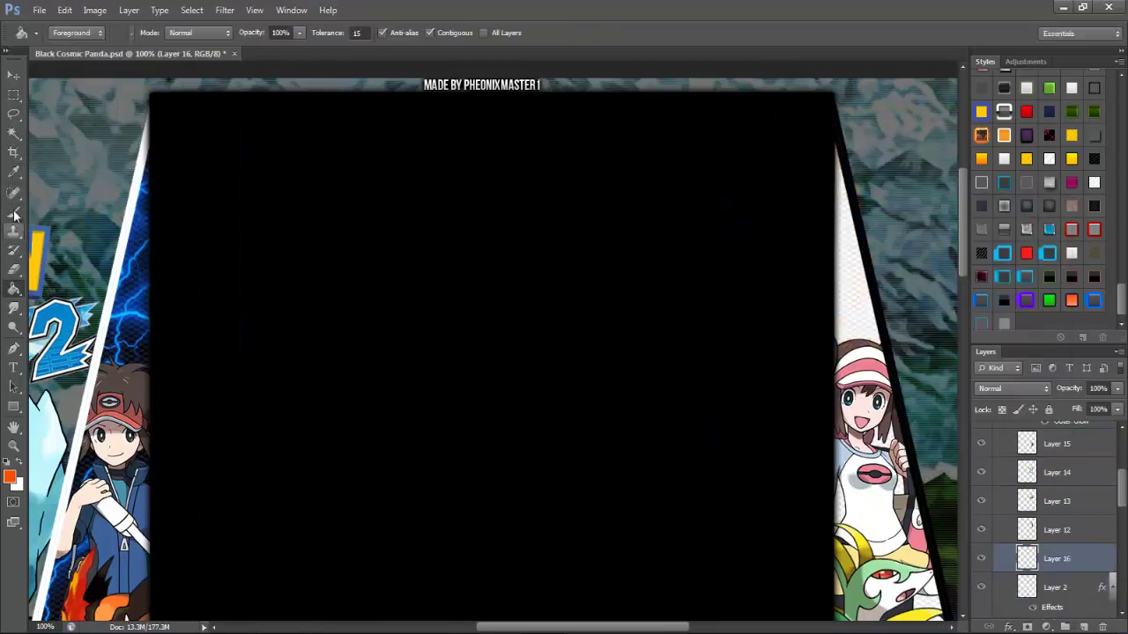
- Try an orange splatter stamp at 985 px on the right panel around the female trainer
{"action": "left_click", "coordinate": [58, 32]}
{"action": "key", "text": "Return"}
{"action": "scroll", "coordinate": [755, 377], "scroll_direction": "up", "scroll_amount": 1}
{"action": "left_click", "coordinate": [58, 32]}
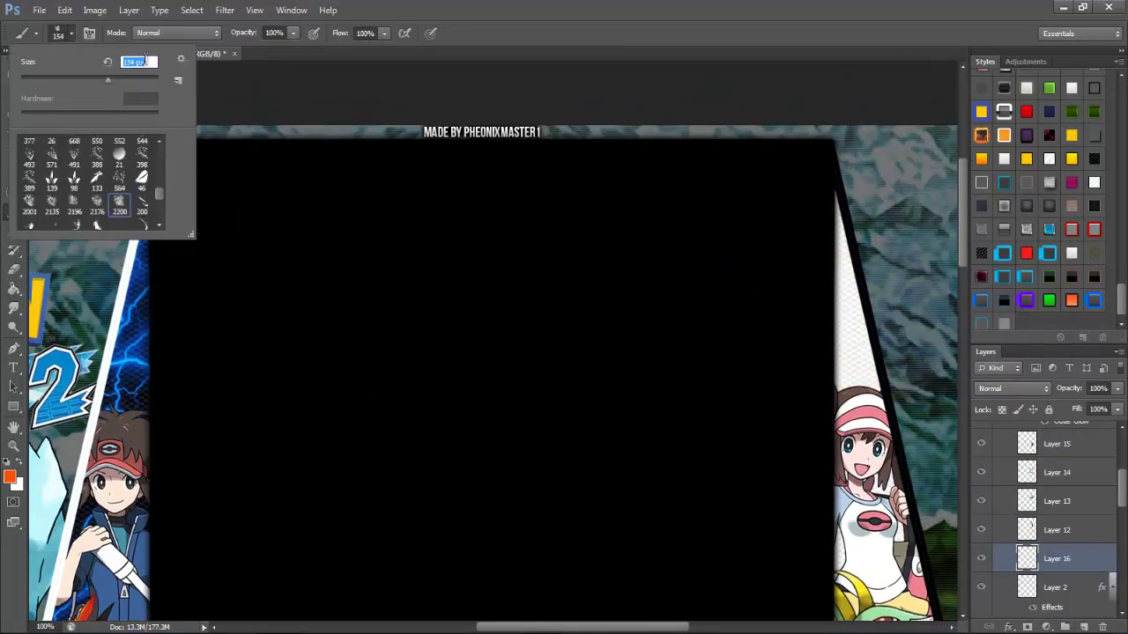
{"action": "type", "text": "985"}
{"action": "key", "text": "Return"}
{"action": "left_click", "coordinate": [890, 352]}
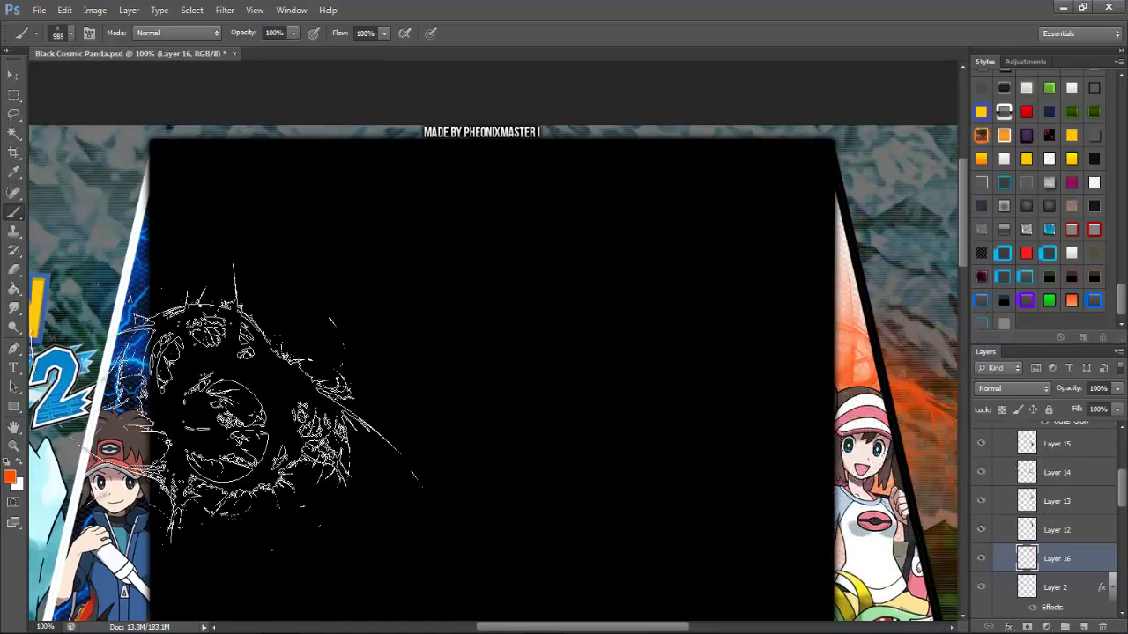
{"action": "scroll", "coordinate": [265, 397], "scroll_direction": "down", "scroll_amount": 2}
- Try other orange splatter brushes on the right panel above the female trainer, one of them at 625 px
{"action": "left_click", "coordinate": [58, 32]}
{"action": "left_click", "coordinate": [52, 205]}
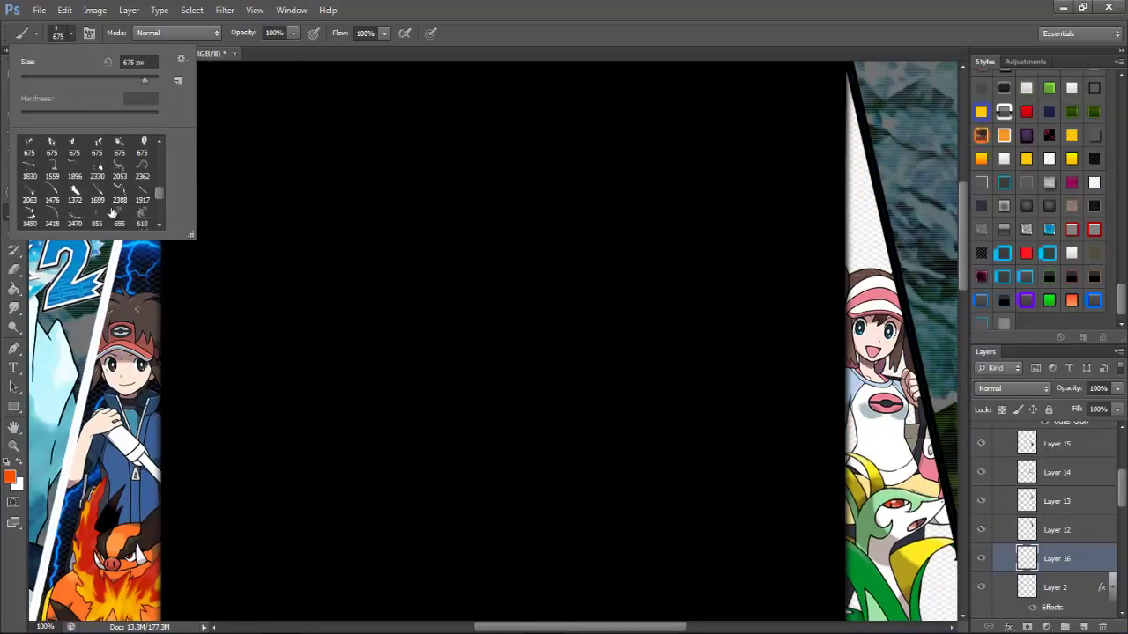
{"action": "scroll", "coordinate": [52, 192], "scroll_direction": "down", "scroll_amount": 2}
{"action": "left_click", "coordinate": [52, 181]}
{"action": "left_click", "coordinate": [103, 85]}
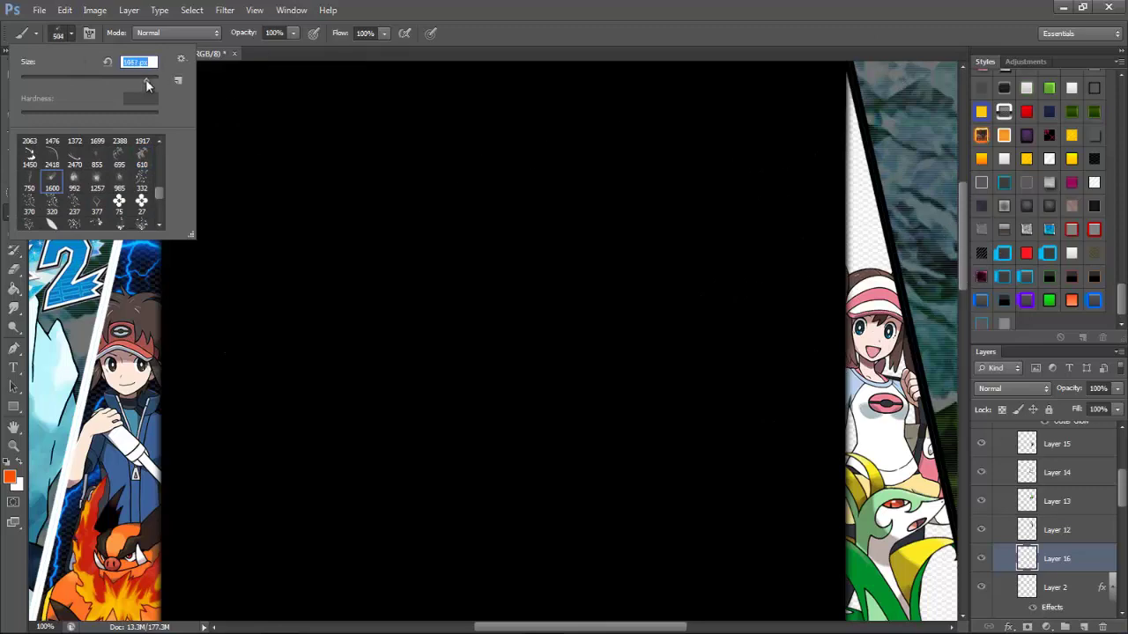
{"action": "left_click_drag", "start_coordinate": [147, 86], "coordinate": [151, 86]}
{"action": "key", "text": "Return"}
{"action": "scroll", "coordinate": [749, 308], "scroll_direction": "up", "scroll_amount": 2}
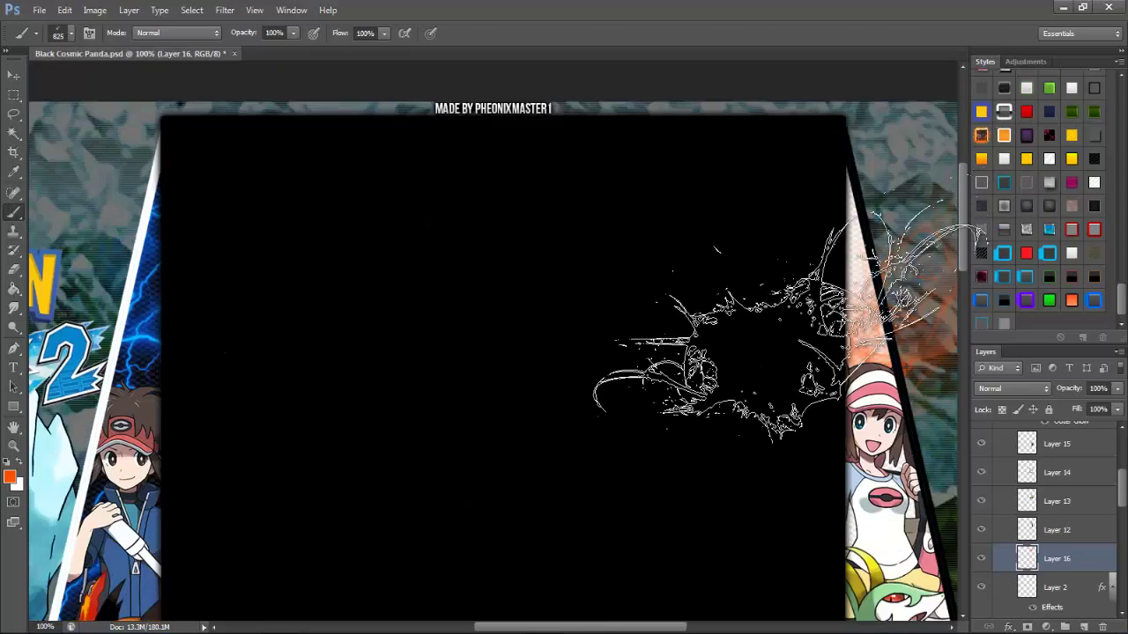
{"action": "left_click", "coordinate": [57, 35]}
{"action": "left_click", "coordinate": [862, 285]}
- Paint orange flame-like strokes down the right panel behind the characters with the 1171 brush tip at 825 px
{"action": "left_click", "coordinate": [58, 35]}
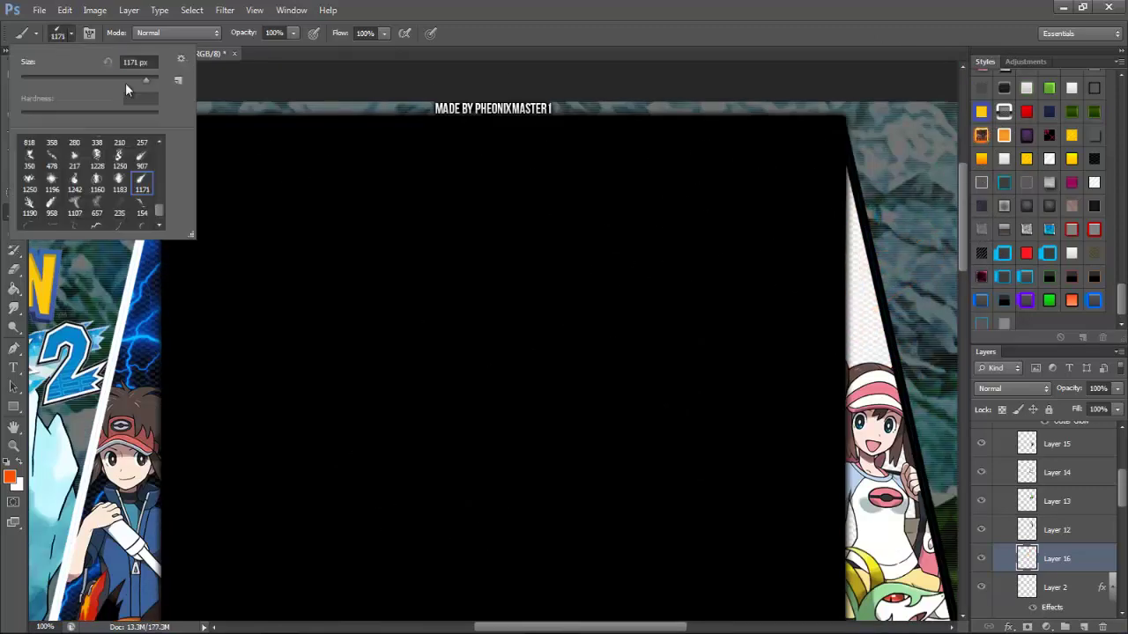
{"action": "left_click", "coordinate": [863, 308]}
{"action": "scroll", "coordinate": [863, 308], "scroll_direction": "down", "scroll_amount": 2}
{"action": "scroll", "coordinate": [520, 425], "scroll_direction": "down", "scroll_amount": 15}
{"action": "scroll", "coordinate": [520, 425], "scroll_direction": "right", "scroll_amount": 7}
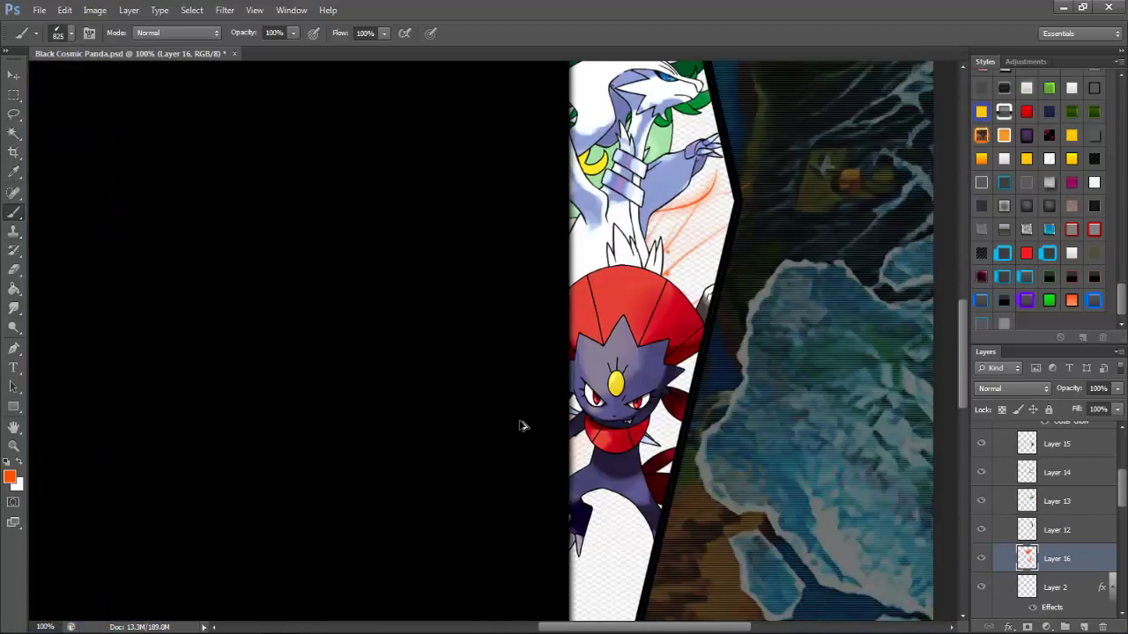
{"action": "scroll", "coordinate": [520, 426], "scroll_direction": "up", "scroll_amount": 10}
{"action": "scroll", "coordinate": [751, 341], "scroll_direction": "down", "scroll_amount": 1}
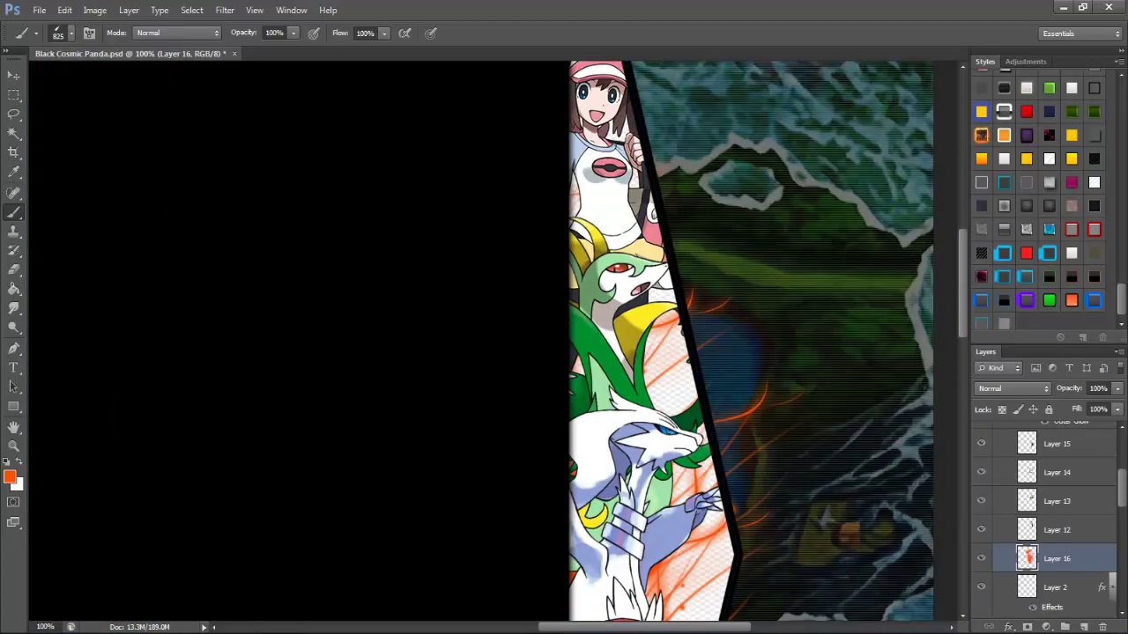
{"action": "scroll", "coordinate": [750, 342], "scroll_direction": "down", "scroll_amount": 1}
{"action": "scroll", "coordinate": [146, 564], "scroll_direction": "down", "scroll_amount": 4}
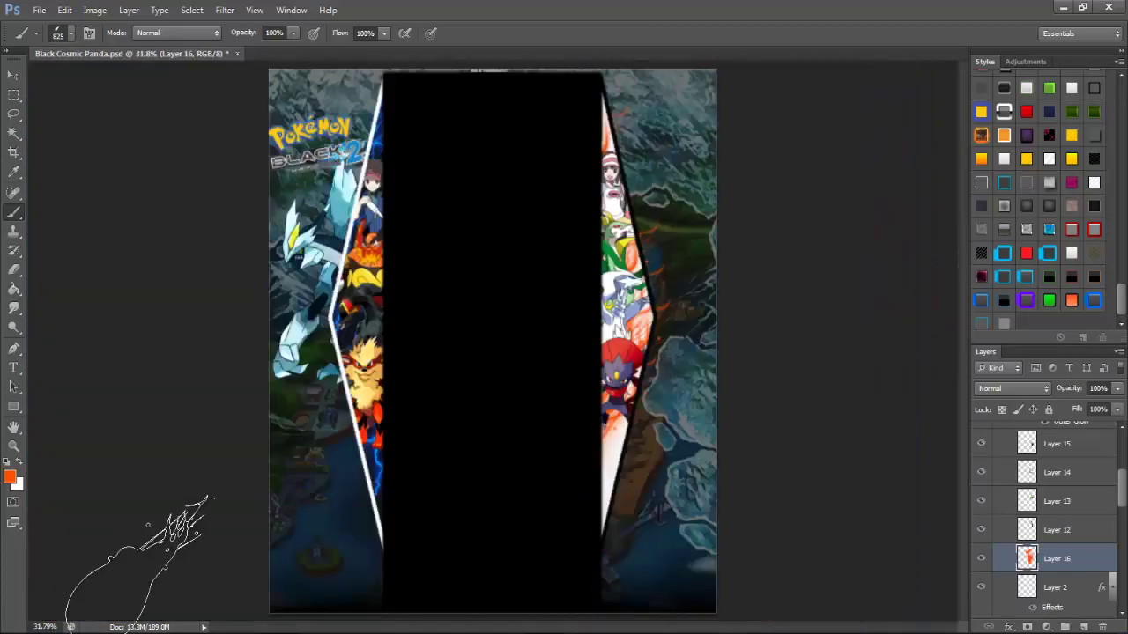
- Select the area outside the black line from a Pen path and remove the orange paint spilling beyond the right panel
{"action": "right_click", "coordinate": [755, 581]}
{"action": "left_click", "coordinate": [743, 408]}
{"action": "key", "text": "Return"}
{"action": "key", "text": "ctrl+1"}
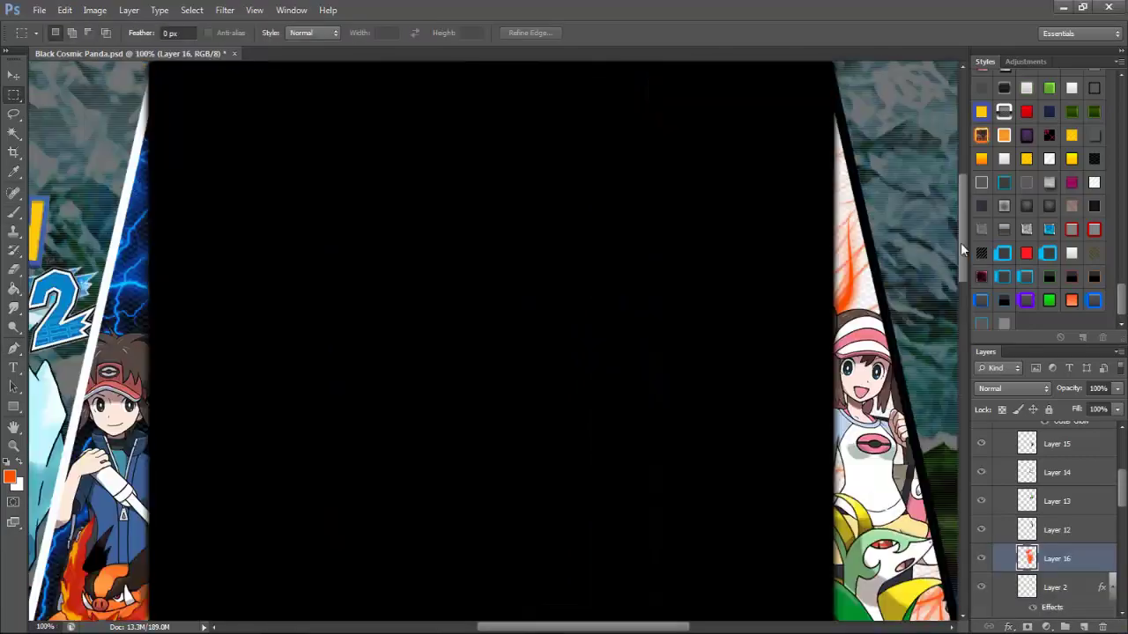
- Open #646 White Kyurem.png, duplicate its layer and set the copy's blend mode to Linear Light
{"action": "scroll", "coordinate": [504, 529], "scroll_direction": "left", "scroll_amount": 3}
{"action": "key", "text": "ctrl+o"}
{"action": "double_click", "coordinate": [926, 463]}
{"action": "key", "text": "ctrl+j"}
{"action": "left_click", "coordinate": [1013, 389]}
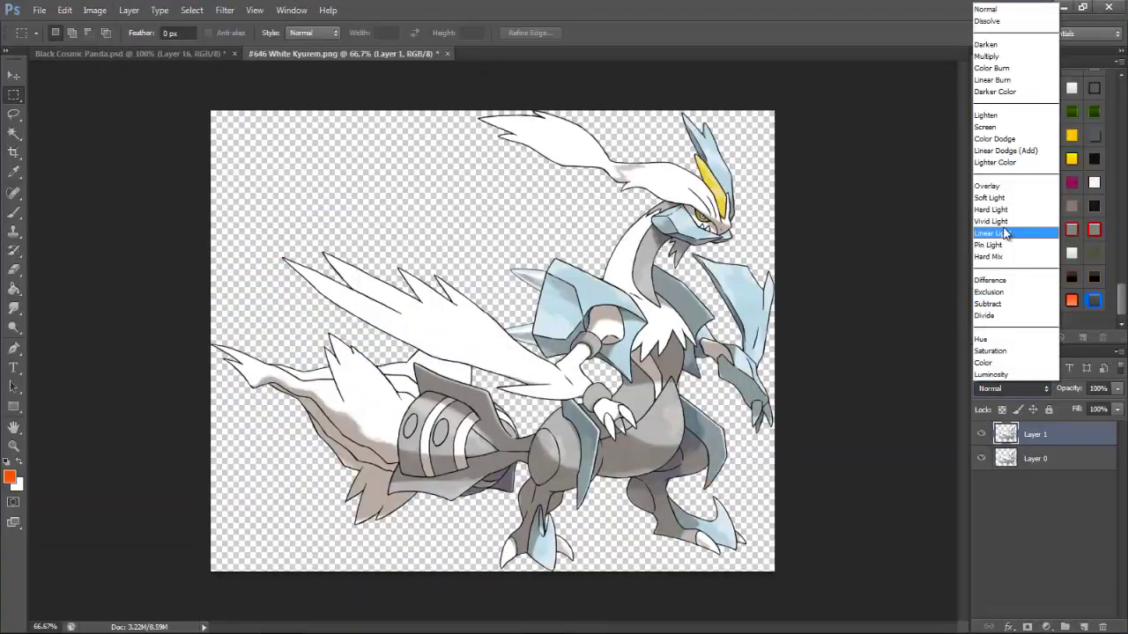
{"action": "left_click", "coordinate": [1013, 234]}
- Switch back to Black Cosmic Panda.psd, duplicate the orange paint layer and set the copy to Color Dodge
{"action": "key", "text": "ctrl+Tab"}
{"action": "right_click", "coordinate": [1056, 471]}
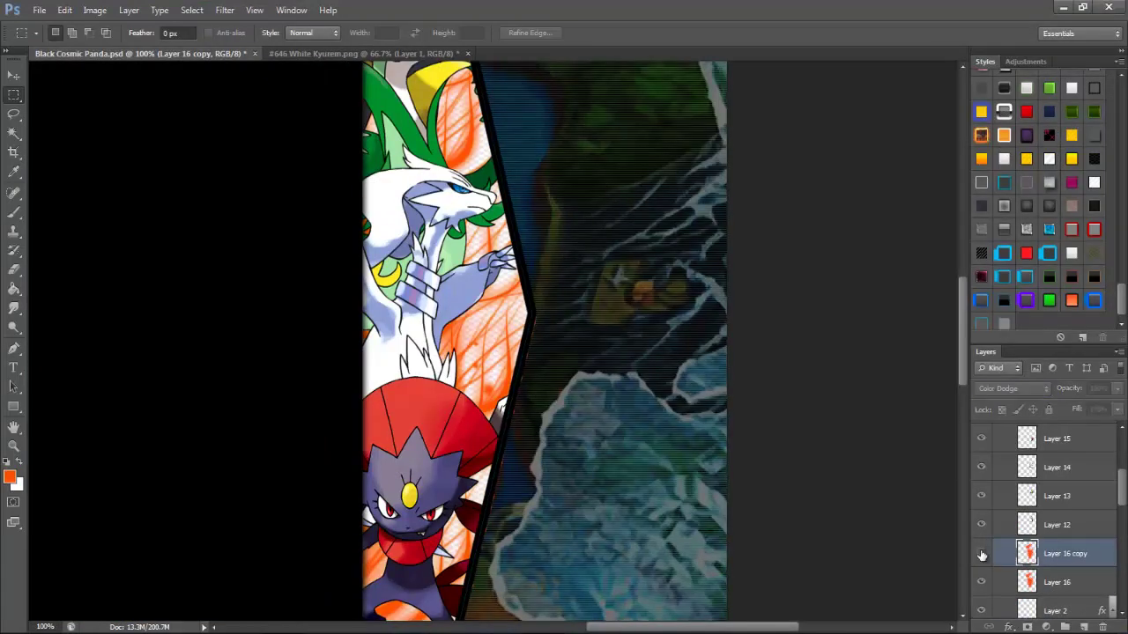
{"action": "left_click_drag", "start_coordinate": [755, 626], "coordinate": [557, 626]}
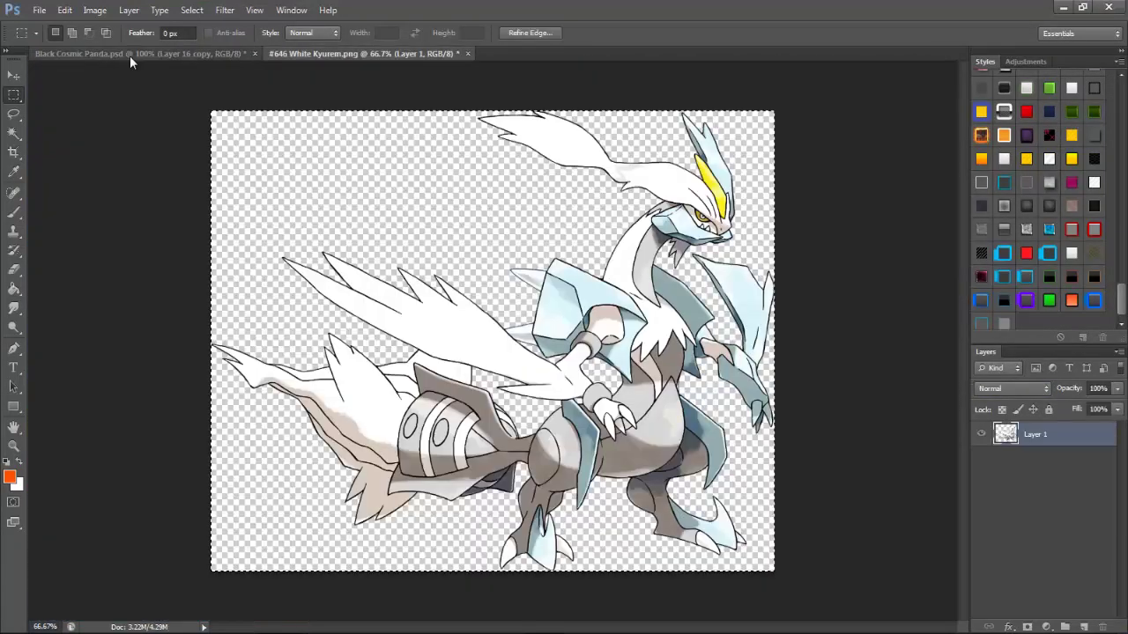
- Bring the merged White Kyurem artwork into the background, order it behind the right panel and position it just outside the black line
{"action": "left_click_drag", "start_coordinate": [129, 56], "coordinate": [415, 390]}
{"action": "left_click_drag", "start_coordinate": [608, 627], "coordinate": [714, 627]}
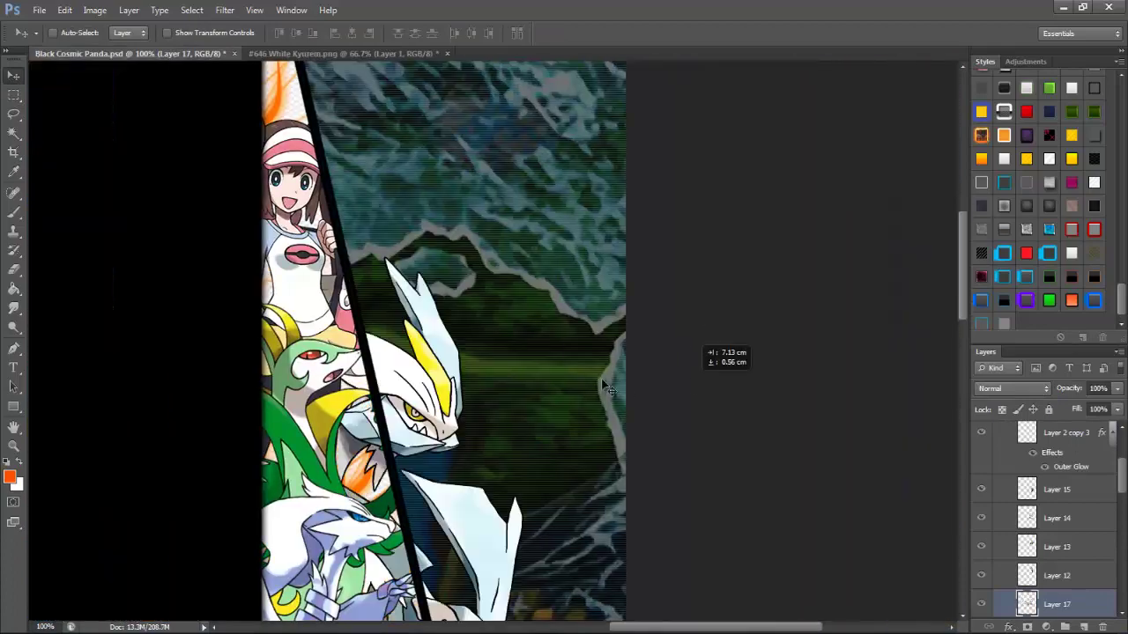
{"action": "key", "text": "ctrl+bracketleft"}
{"action": "key", "text": "ctrl+bracketleft"}
{"action": "key", "text": "ctrl+bracketleft"}
{"action": "left_click_drag", "start_coordinate": [567, 259], "coordinate": [566, 262]}
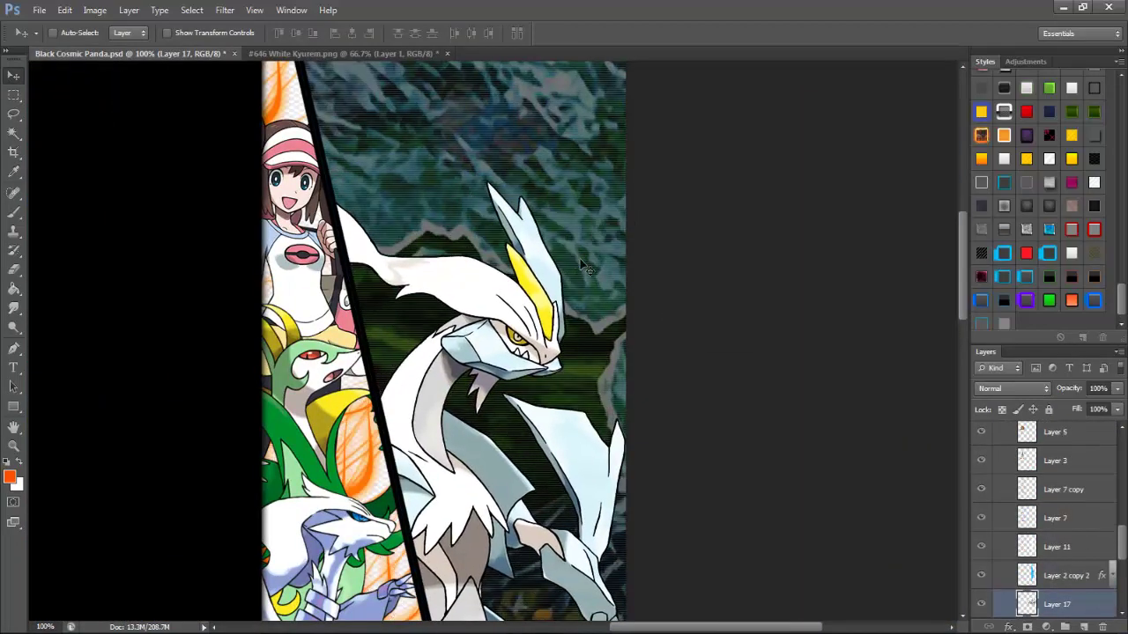
{"action": "scroll", "coordinate": [813, 344], "scroll_direction": "down", "scroll_amount": 5}
{"action": "scroll", "coordinate": [814, 344], "scroll_direction": "left", "scroll_amount": 2}
{"action": "key", "text": "ctrl+0"}
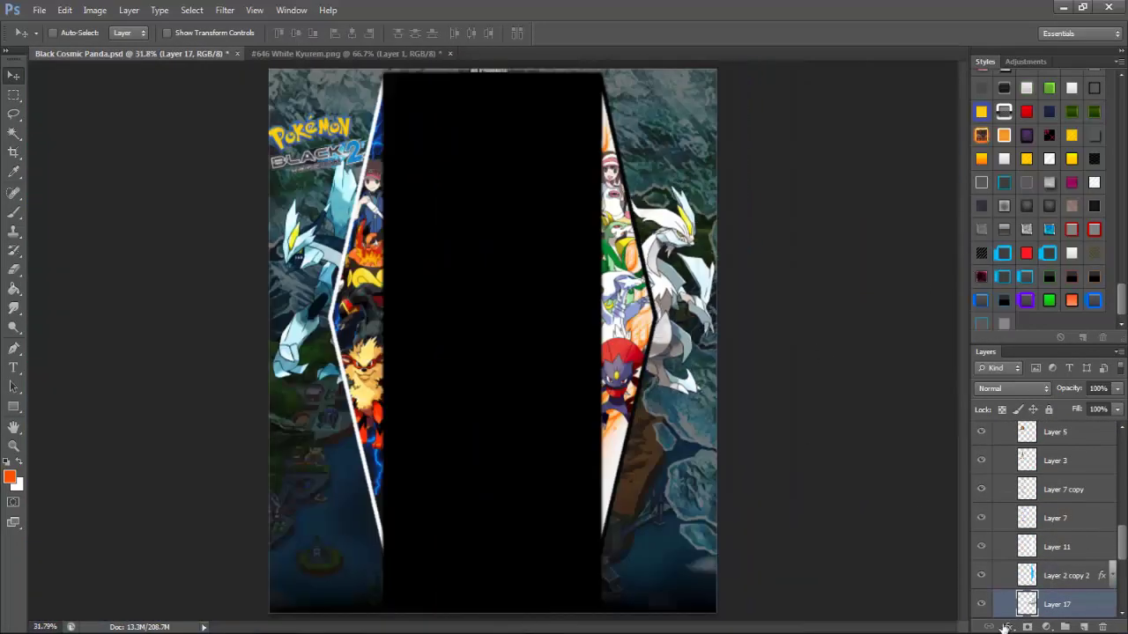
- Apply a layer style that gives the White Kyurem artwork a warm orange tint
{"action": "scroll", "coordinate": [1048, 529], "scroll_direction": "down", "scroll_amount": 1}
{"action": "left_click", "coordinate": [1009, 627]}
{"action": "left_click", "coordinate": [1013, 580]}
{"action": "left_click", "coordinate": [876, 171]}
- Place the tilted Pokémon White Version 2 logo above White Kyurem, mirroring the Black Version 2 logo
{"action": "key", "text": "ctrl+1"}
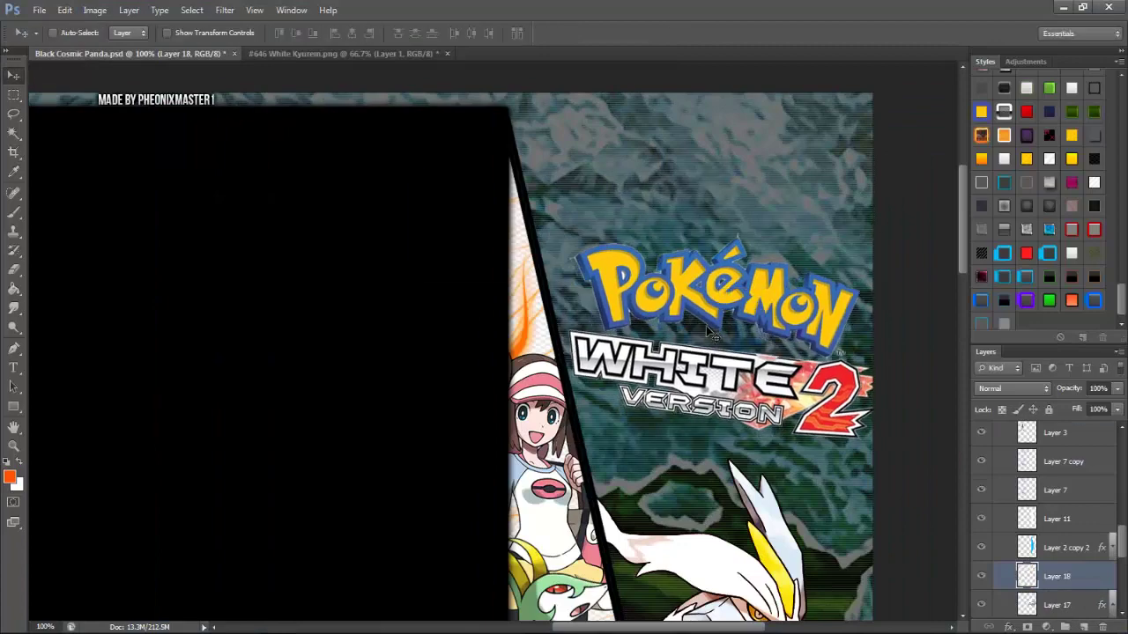
{"action": "key", "text": "ctrl+0"}
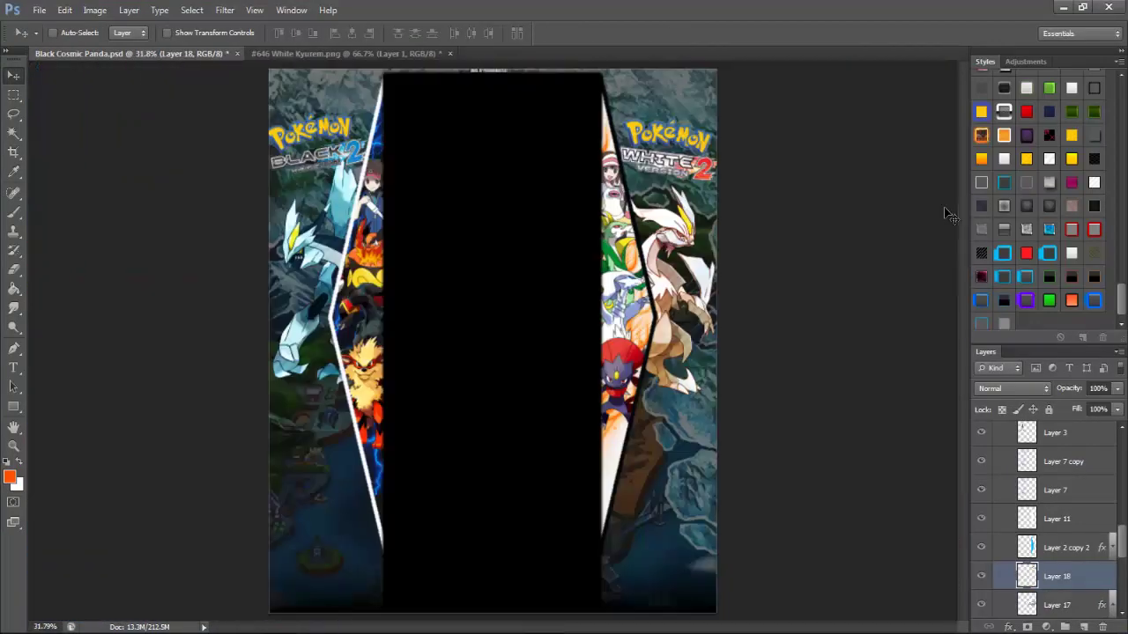
- Set Layer 10's opacity to 49% to lighten the darkened map and check both sides of the design
{"action": "left_click_drag", "start_coordinate": [1080, 406], "coordinate": [1082, 407]}
{"action": "scroll", "coordinate": [1048, 520], "scroll_direction": "up", "scroll_amount": 5}
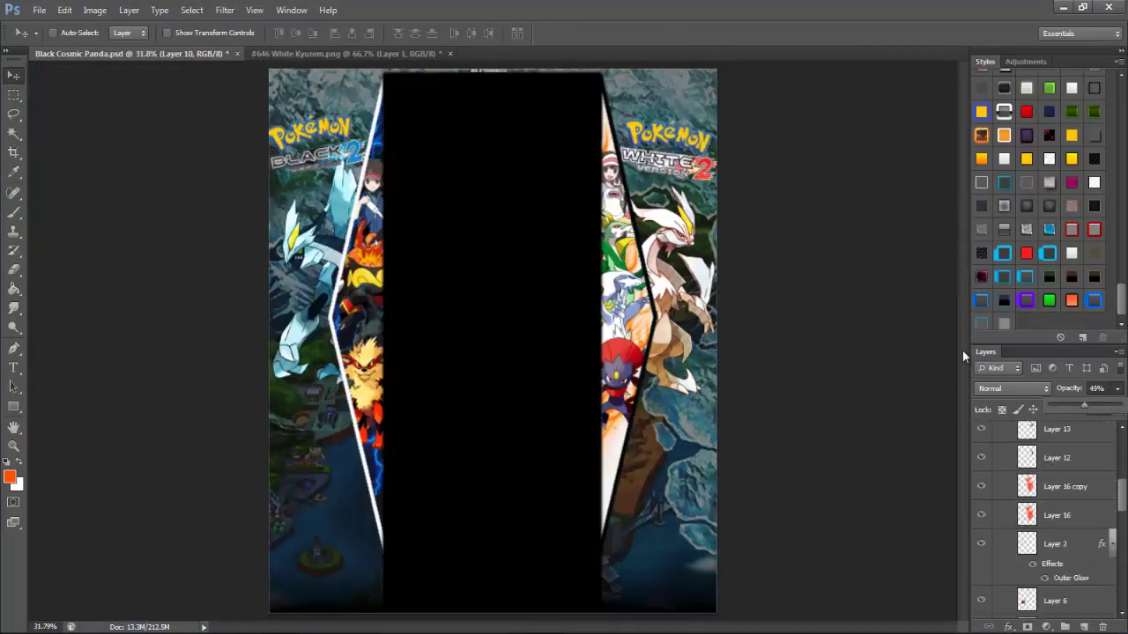
{"action": "key", "text": "ctrl+1"}
{"action": "scroll", "coordinate": [902, 385], "scroll_direction": "left", "scroll_amount": 10}
{"action": "scroll", "coordinate": [886, 471], "scroll_direction": "down", "scroll_amount": 5}
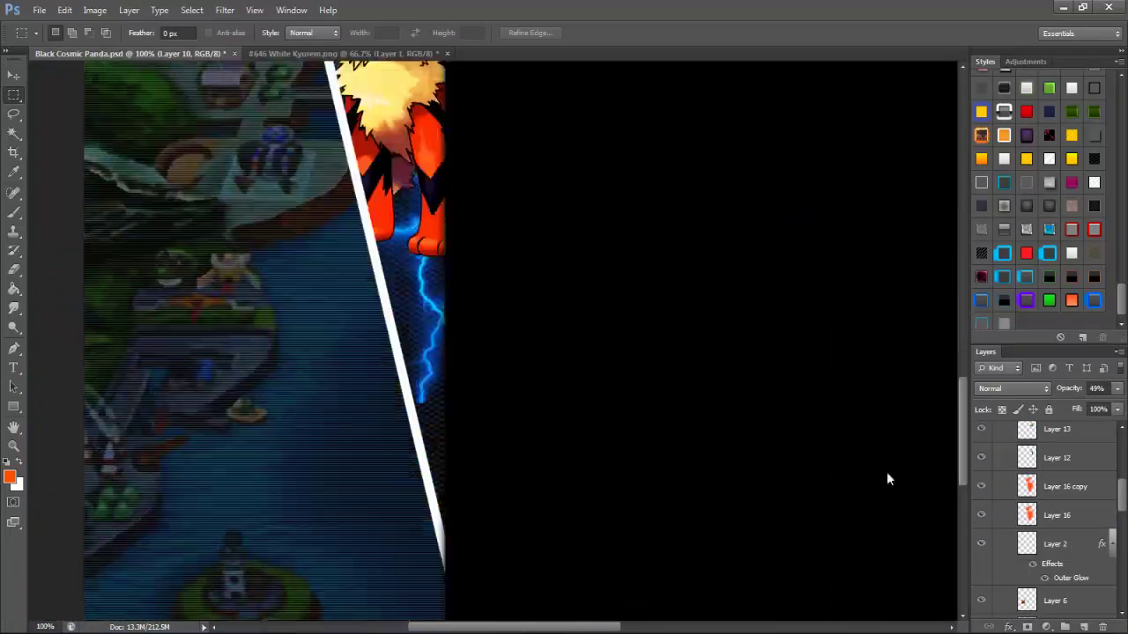
{"action": "scroll", "coordinate": [906, 266], "scroll_direction": "up", "scroll_amount": 10}
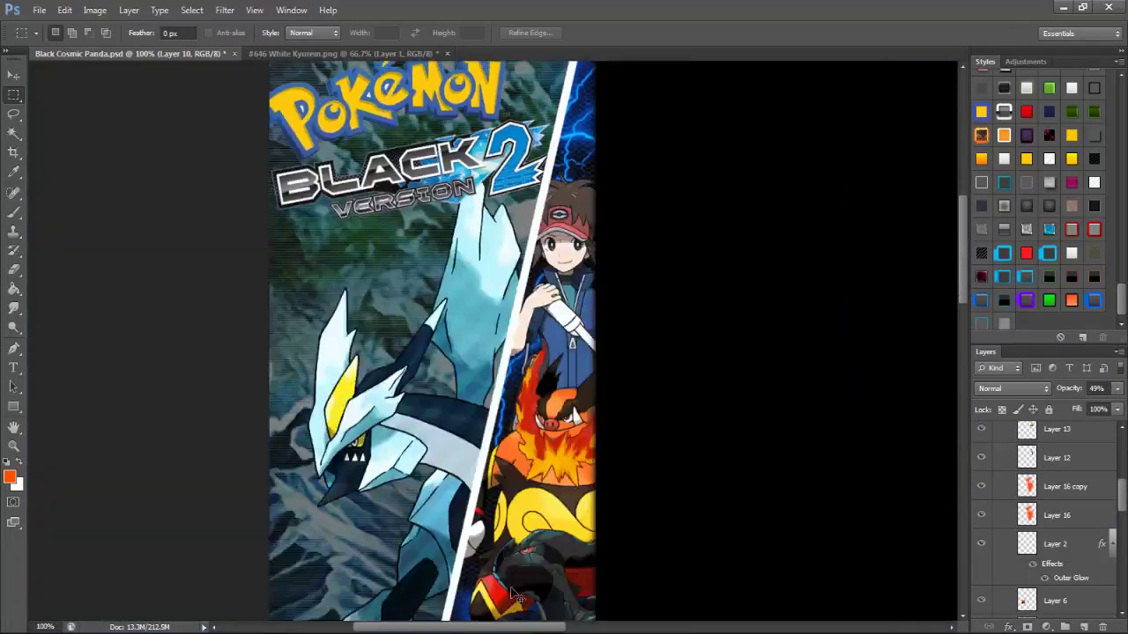
- Save the design as Pokemon Black & White 2.psd in the Speedarts folder and export a flattened JPEG
{"action": "key", "text": "ctrl+shift+s"}
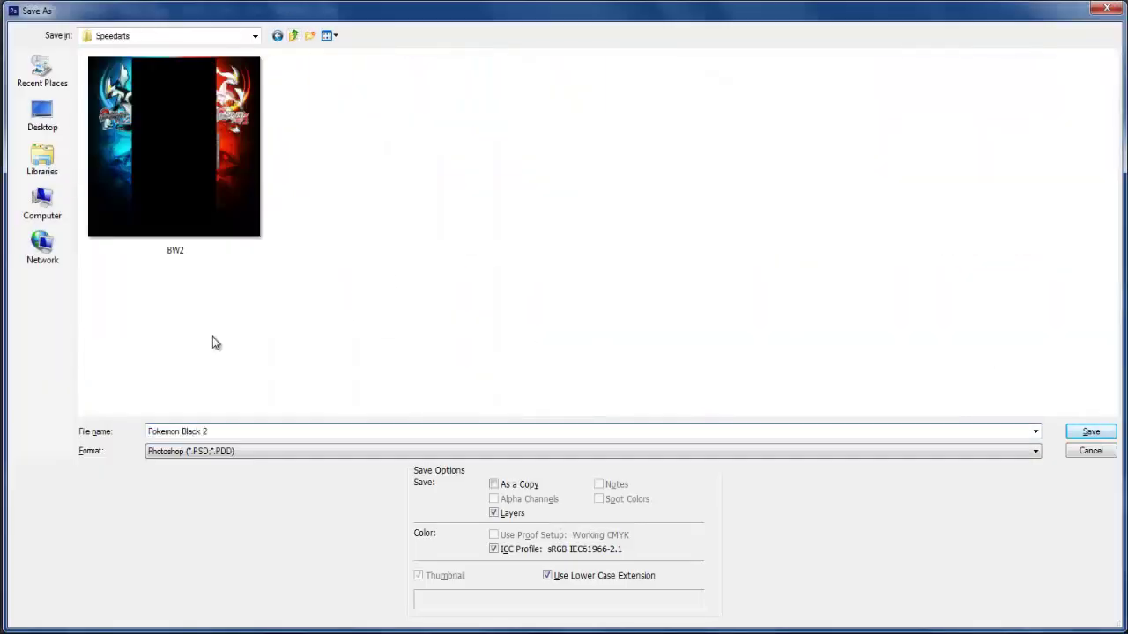
{"action": "type", "text": "& White 2"}
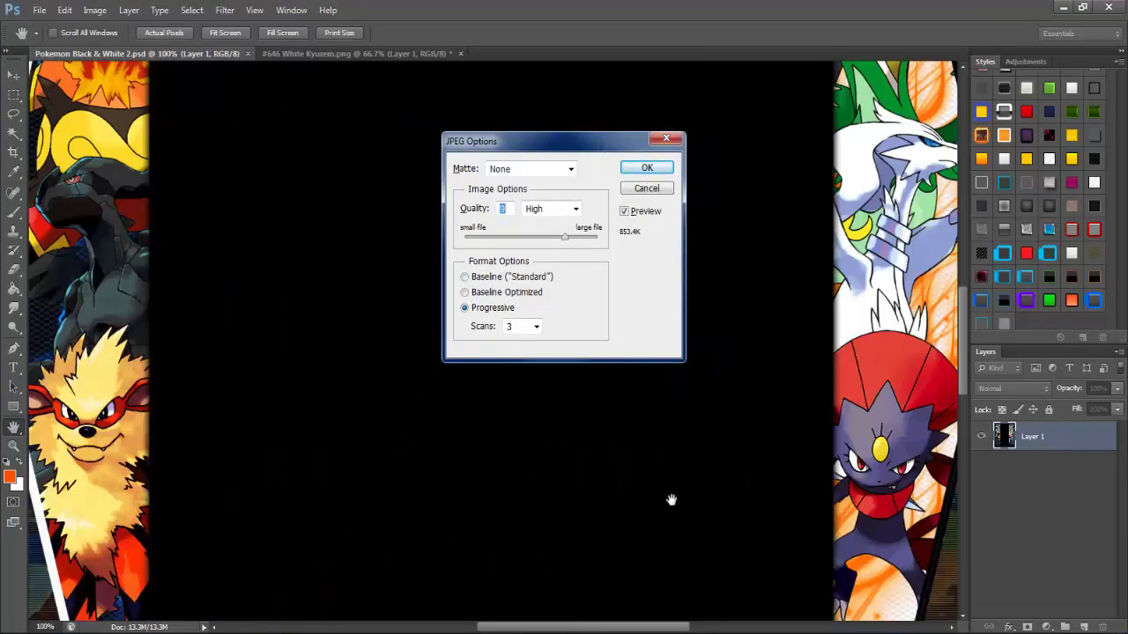
{"action": "left_click", "coordinate": [251, 54]}
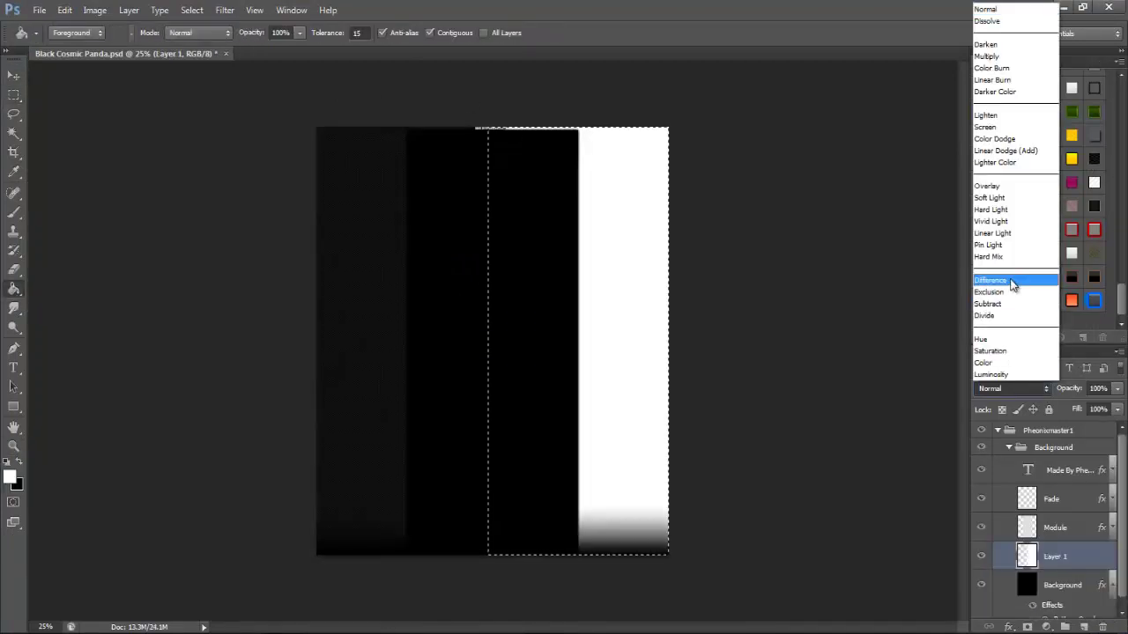
- Set the blend mode of the white right-half layer in the fresh Black Cosmic Panda.psd to Difference
{"action": "left_click", "coordinate": [994, 285]}
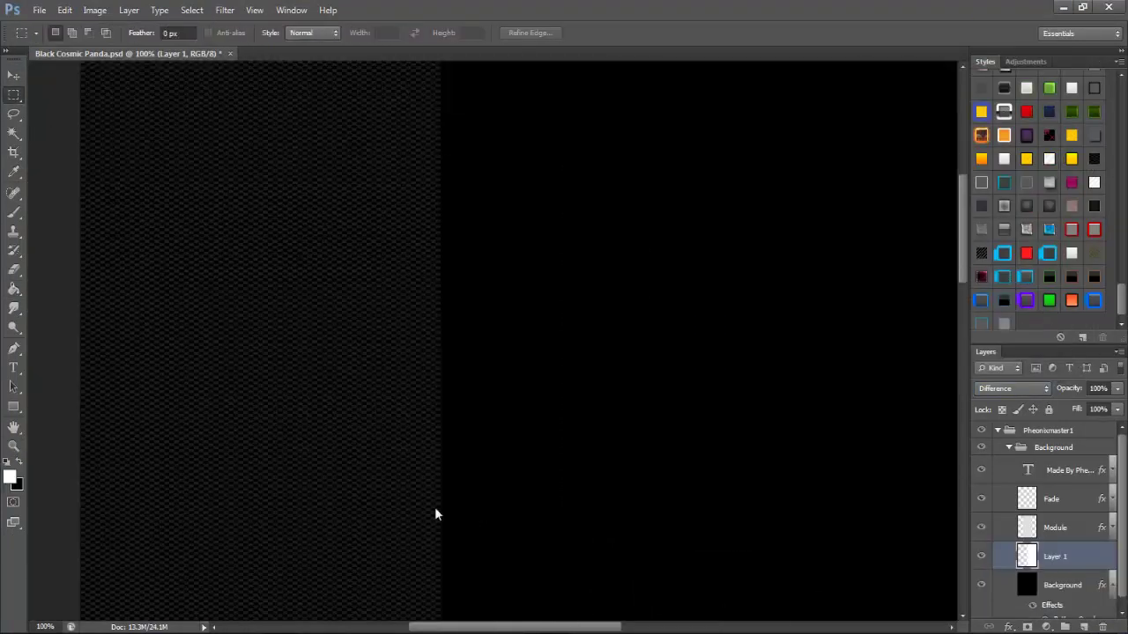
- Open the Black Kyurem artwork with the blue loops from the artwork folders and place it on the dark left side
{"action": "key", "text": "ctrl+o"}
{"action": "left_click", "coordinate": [1088, 81]}
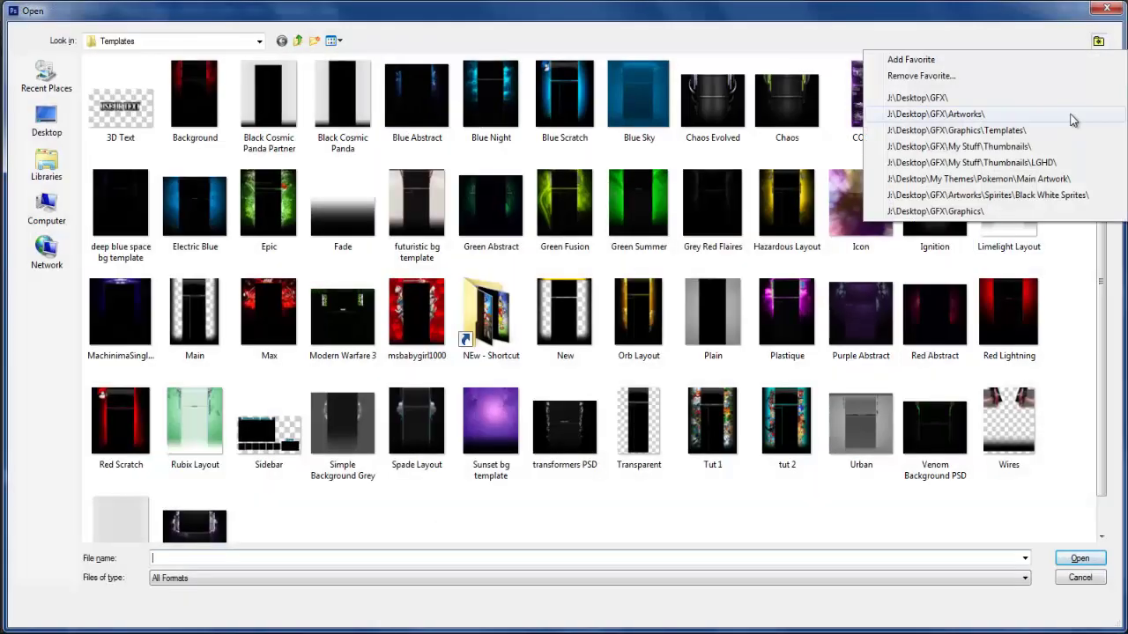
{"action": "left_click", "coordinate": [1013, 118]}
{"action": "scroll", "coordinate": [635, 352], "scroll_direction": "down", "scroll_amount": 10}
{"action": "double_click", "coordinate": [661, 368]}
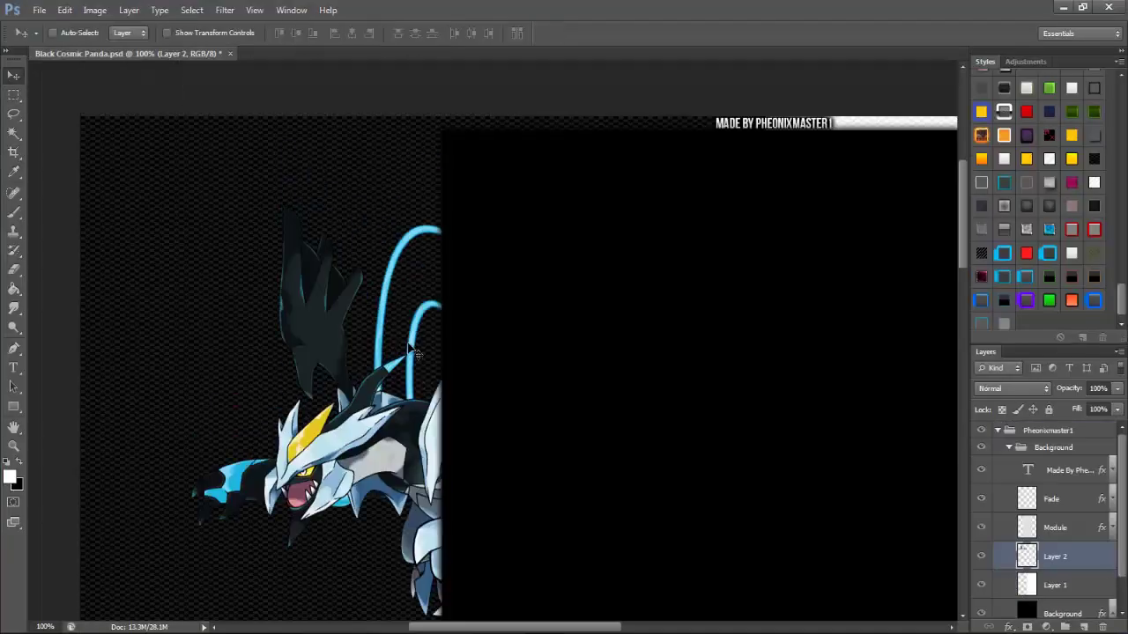
- Open the #646 White Kyurem2 artwork from the Main Artwork folder and place it on the white right side
{"action": "key", "text": "ctrl+o"}
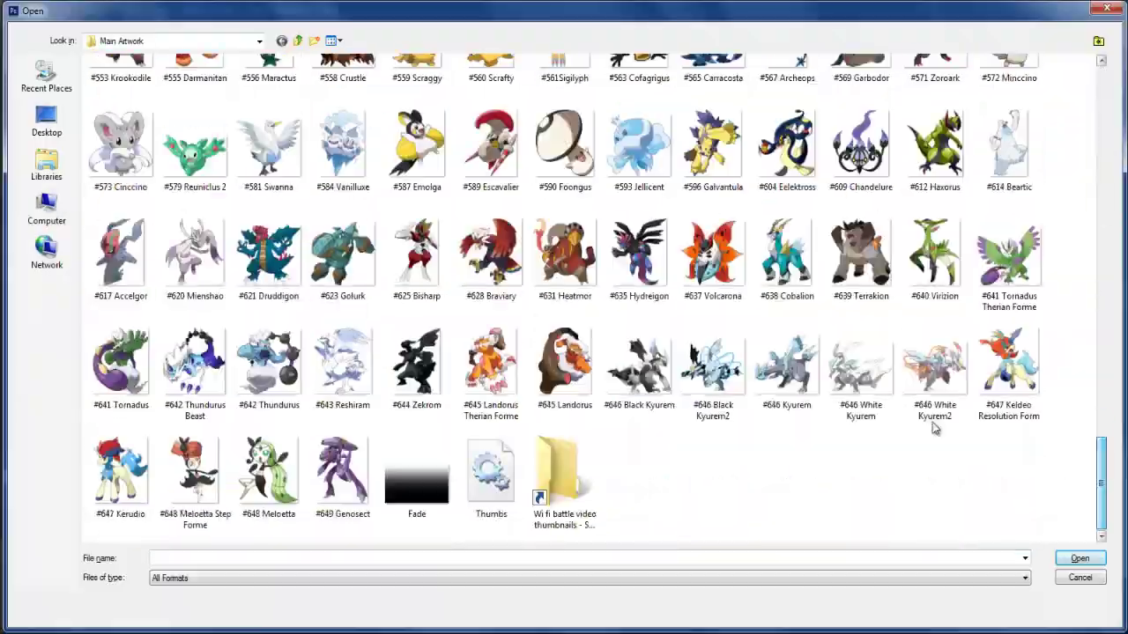
{"action": "double_click", "coordinate": [936, 423]}
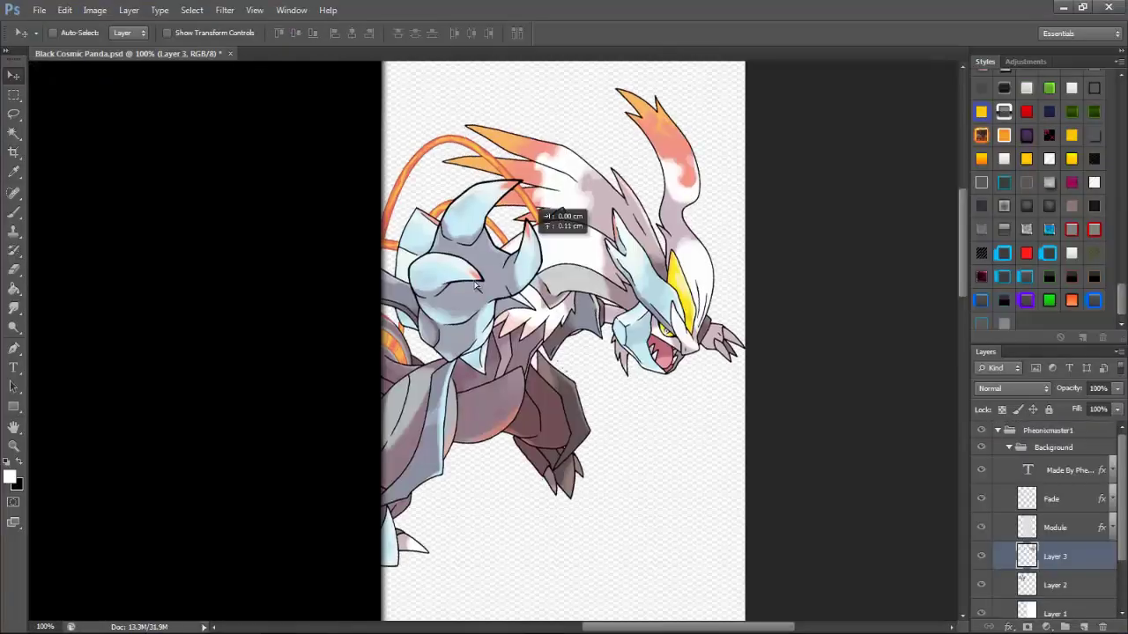
- Paint a large orange swirl on a new layer behind White Kyurem and a matching blue swirl behind Black Kyurem
{"action": "left_click", "coordinate": [16, 226]}
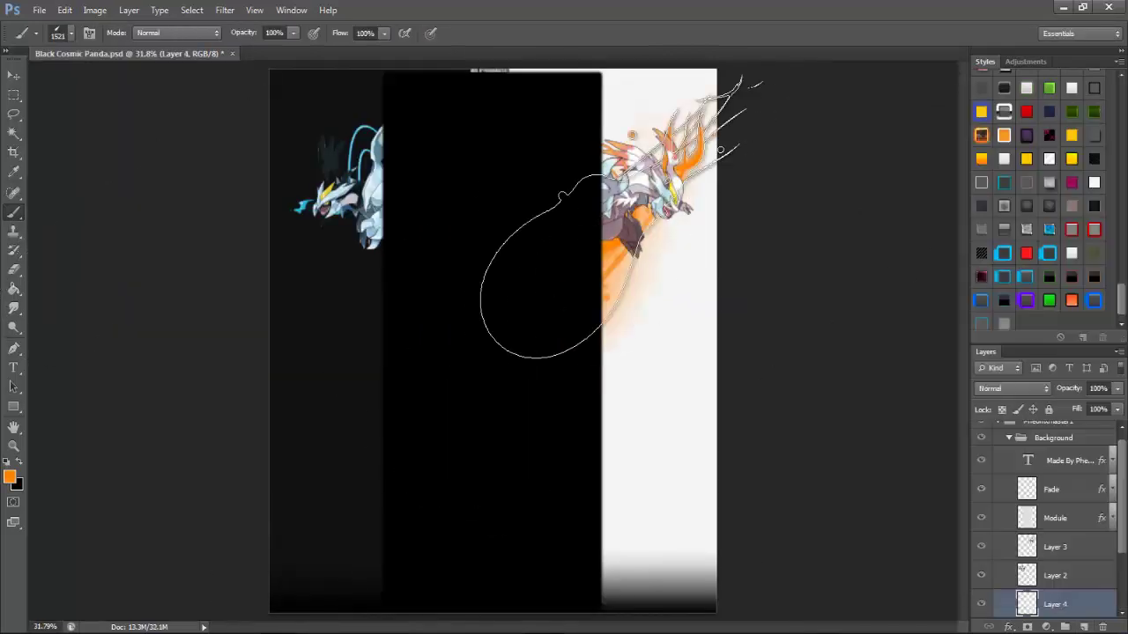
{"action": "right_click", "coordinate": [1057, 604]}
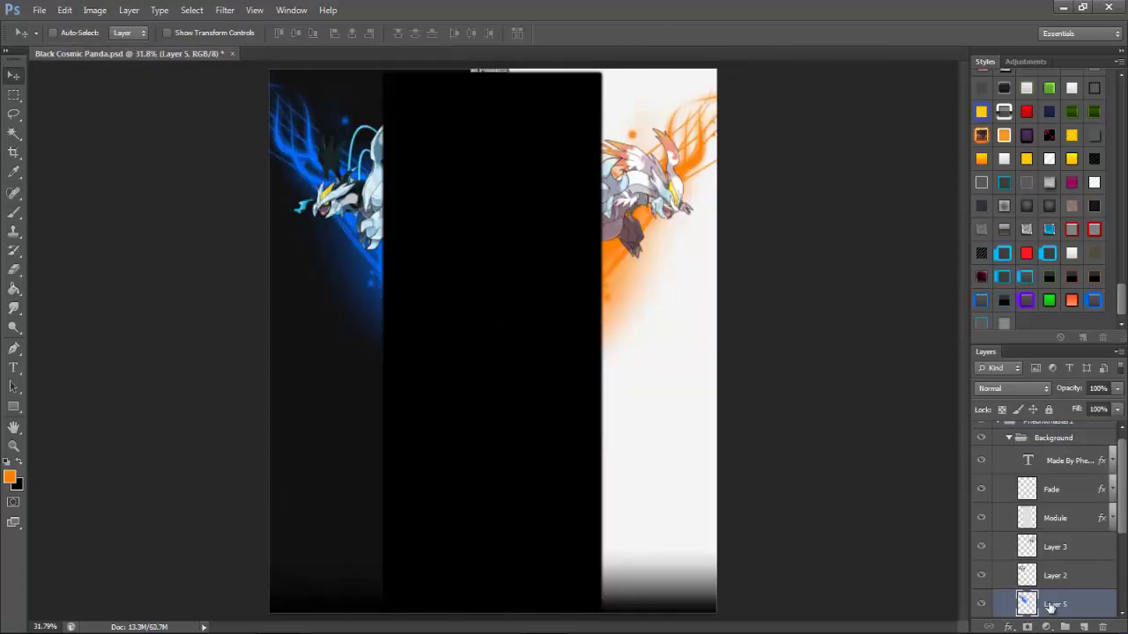
- Duplicate the blue and orange swirl layers and adjust their blend modes, setting Layer 4 copy to Lighten
{"action": "left_click", "coordinate": [1013, 389]}
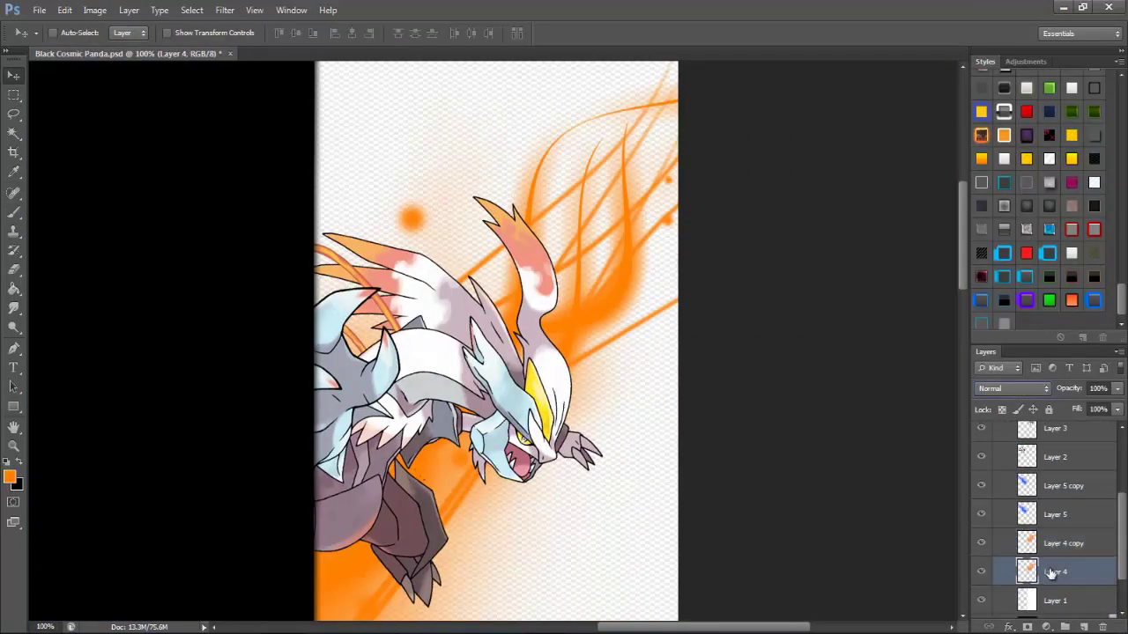
{"action": "left_click", "coordinate": [1013, 389]}
{"action": "left_click", "coordinate": [1013, 388]}
{"action": "left_click", "coordinate": [1013, 389]}
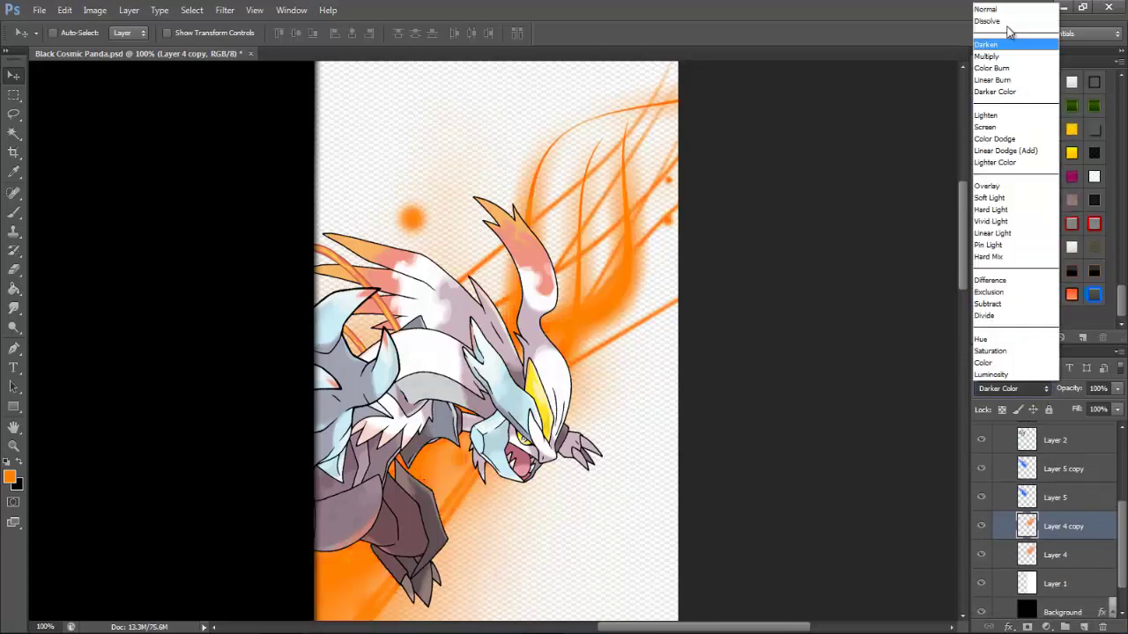
{"action": "key", "text": "ctrl+0"}
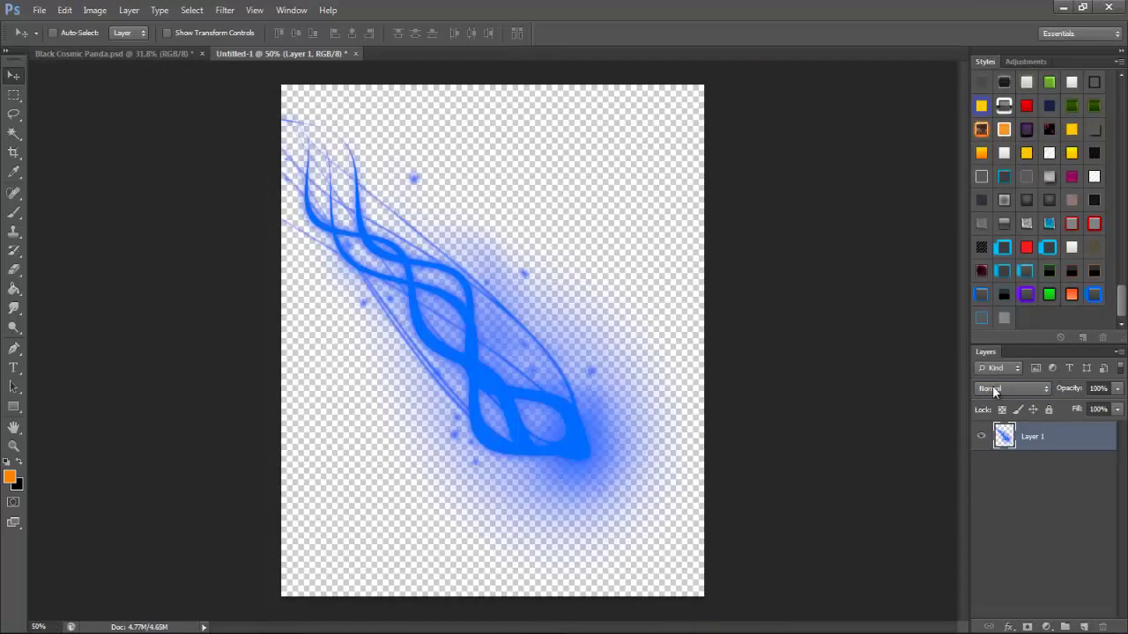
- Duplicate the blue swirl layer in Untitled-1 and set the copy's blend mode to Overlay
{"action": "key", "text": "ctrl+j"}
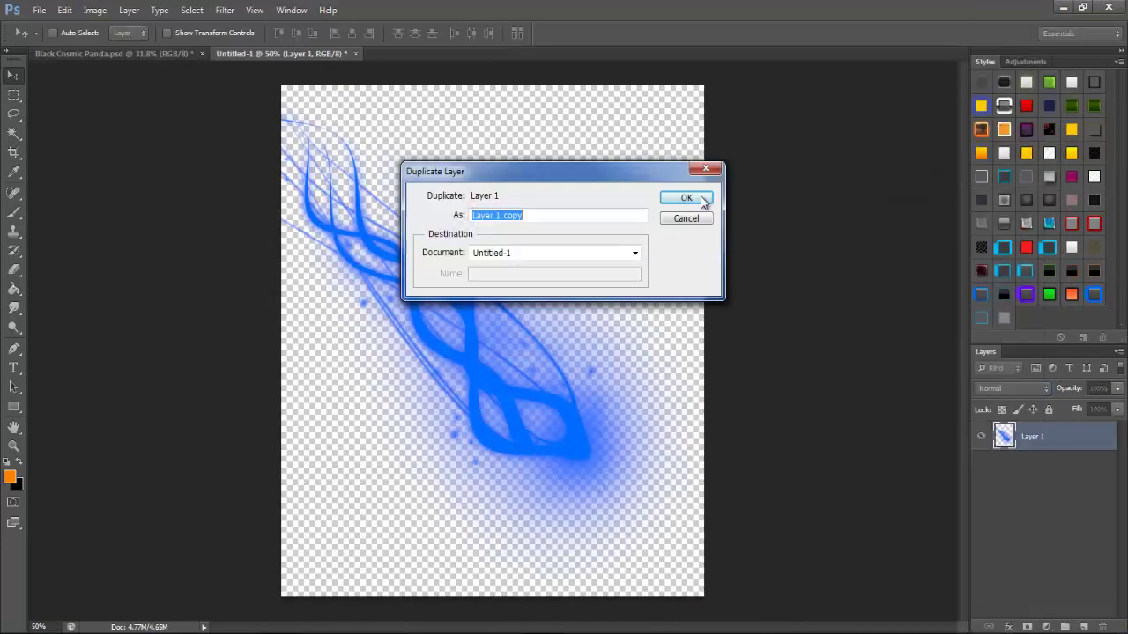
{"action": "left_click", "coordinate": [680, 194]}
{"action": "left_click", "coordinate": [1013, 389]}
{"action": "left_click", "coordinate": [1022, 184]}
- Recolour the blue swirl to red with an adjustment layer
{"action": "left_click", "coordinate": [1046, 626]}
{"action": "left_click", "coordinate": [991, 446]}
{"action": "left_click_drag", "start_coordinate": [597, 184], "coordinate": [656, 184]}
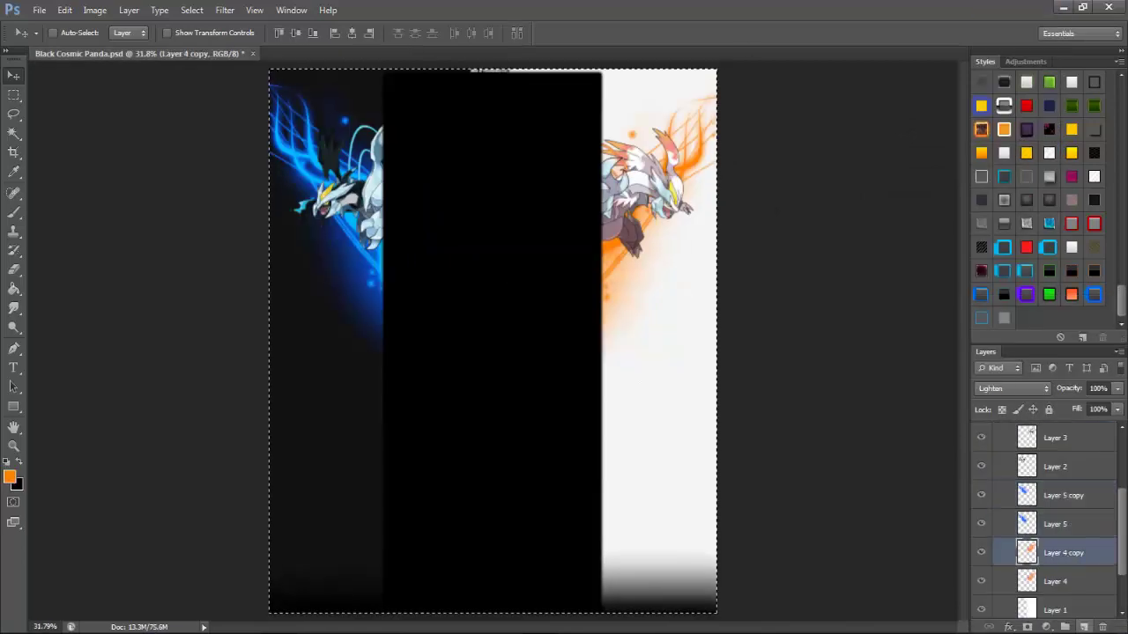
- Paste the red swirl into Black Cosmic Panda.psd and position it behind White Kyurem in place of the orange swirls
{"action": "left_click", "coordinate": [65, 10]}
{"action": "left_click", "coordinate": [290, 441]}
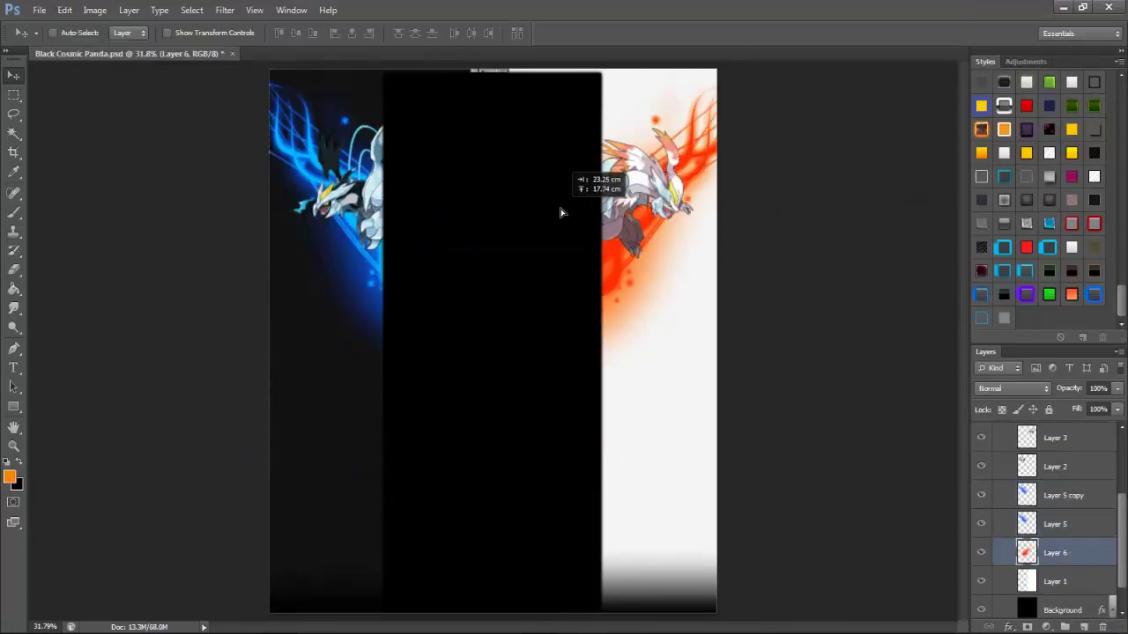
{"action": "key", "text": "ctrl+1"}
{"action": "left_click_drag", "start_coordinate": [692, 627], "coordinate": [748, 611]}
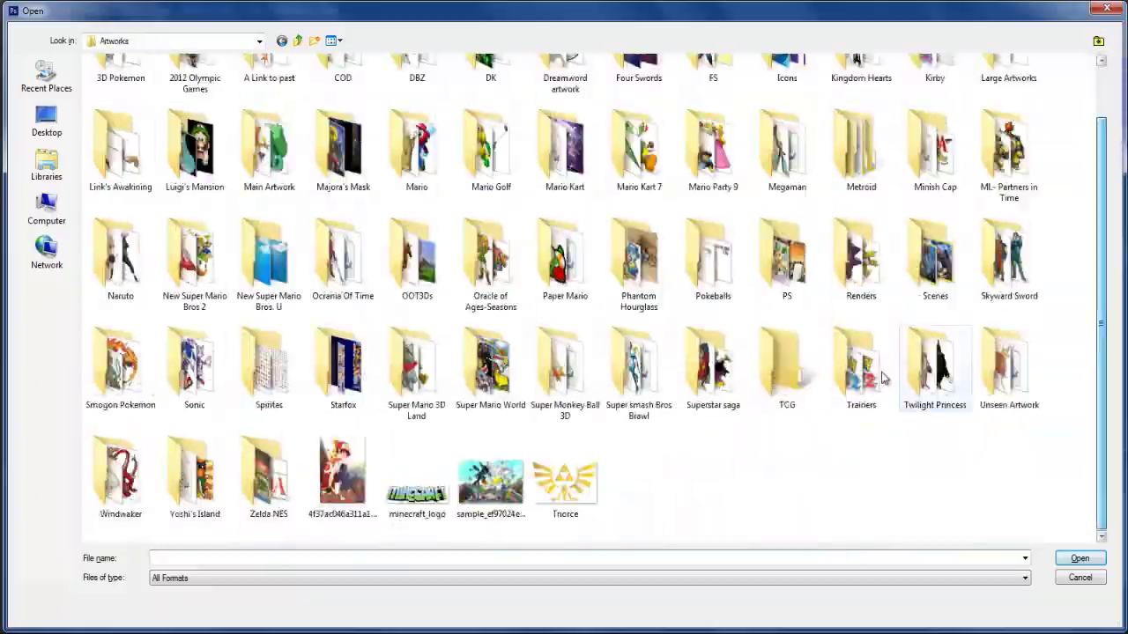
- Open the Black 2 and White 2 logos from the Trainers folder and place the Black 2 logo below Black Kyurem, scaled down and tilted upward
{"action": "left_click", "coordinate": [490, 434]}
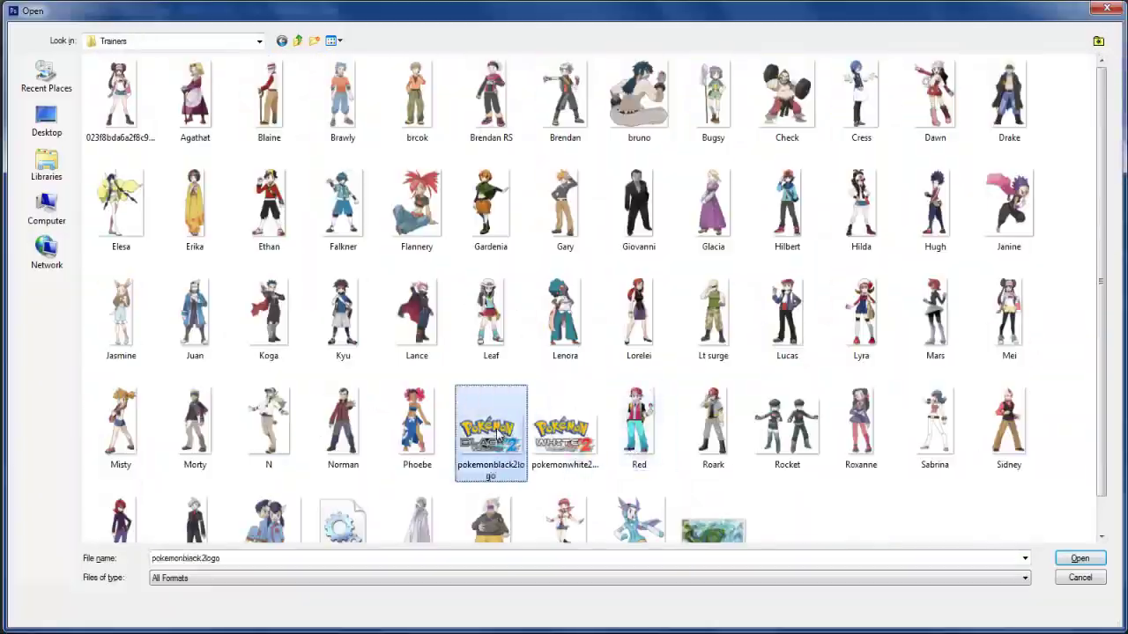
{"action": "double_click", "coordinate": [493, 431]}
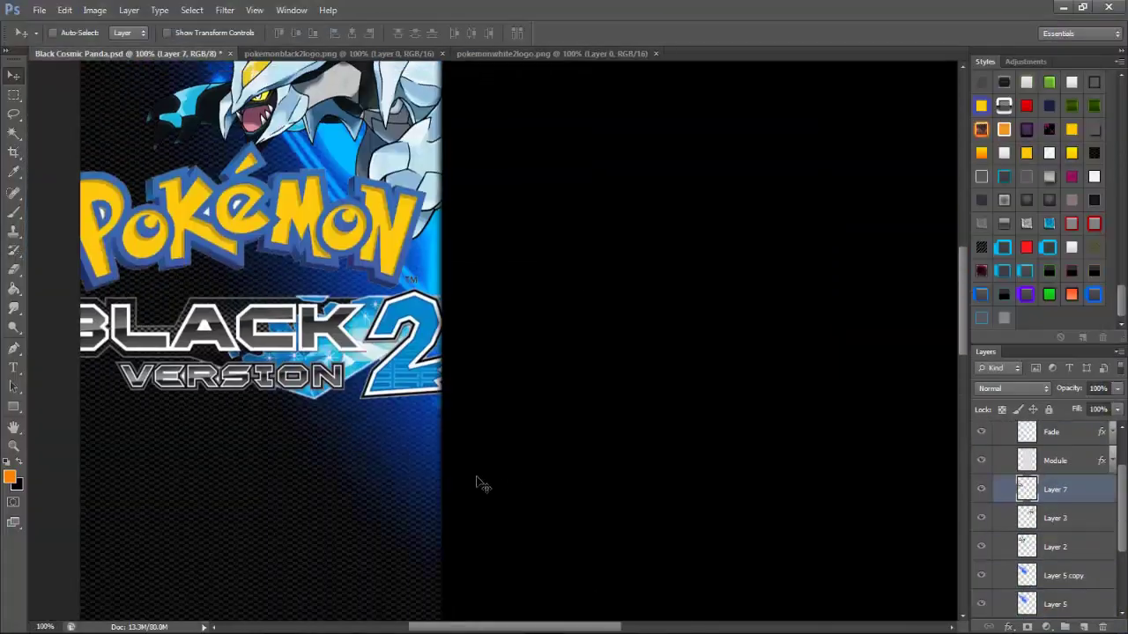
{"action": "key", "text": "ctrl+t"}
{"action": "left_click_drag", "start_coordinate": [299, 399], "coordinate": [383, 415]}
{"action": "left_click_drag", "start_coordinate": [458, 445], "coordinate": [579, 259]}
{"action": "left_click", "coordinate": [1008, 627]}
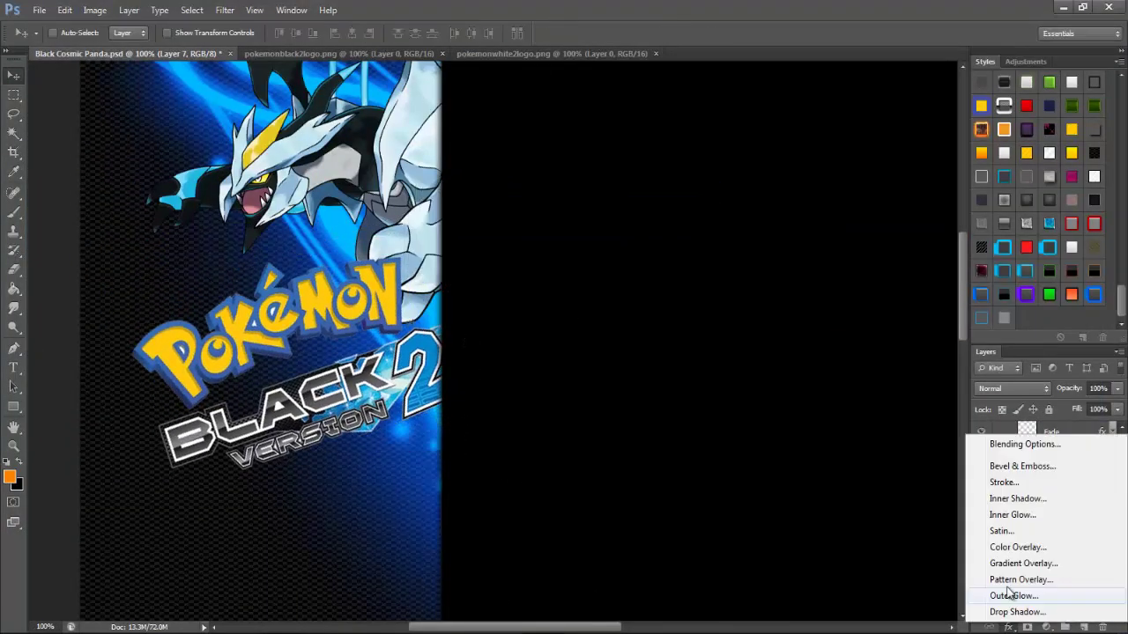
{"action": "left_click", "coordinate": [1022, 458]}
{"action": "left_click", "coordinate": [630, 148]}
- Place the White 2 logo below White Kyurem on the white side, scaled down and tilted to mirror the Black 2 logo
{"action": "left_click", "coordinate": [867, 327]}
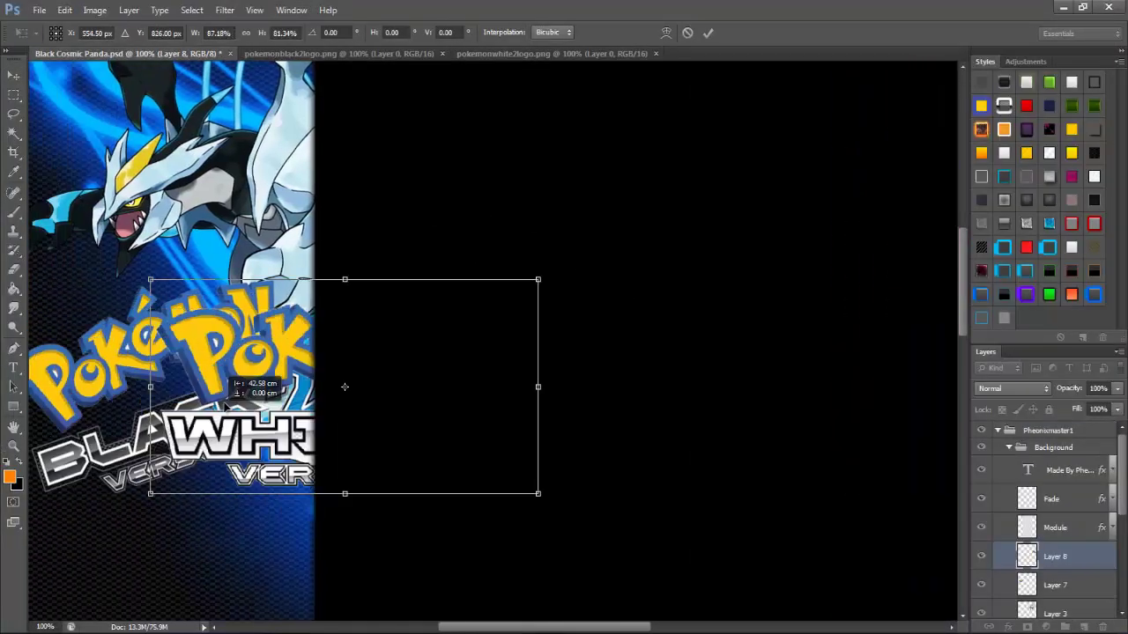
{"action": "left_click_drag", "start_coordinate": [441, 414], "coordinate": [432, 356]}
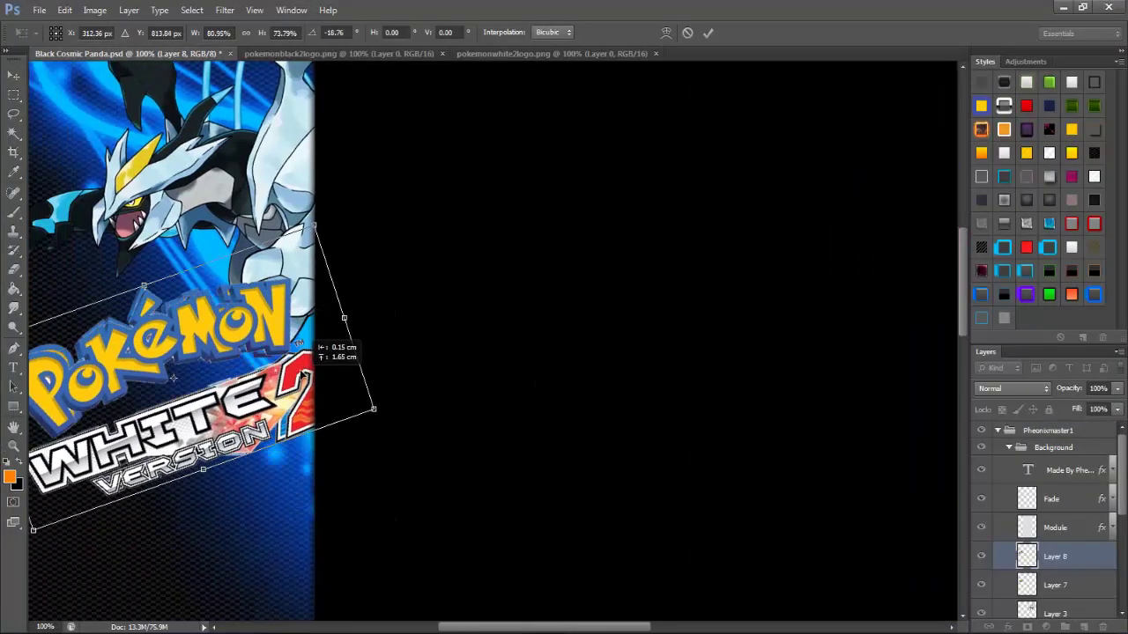
{"action": "left_click_drag", "start_coordinate": [303, 375], "coordinate": [433, 445]}
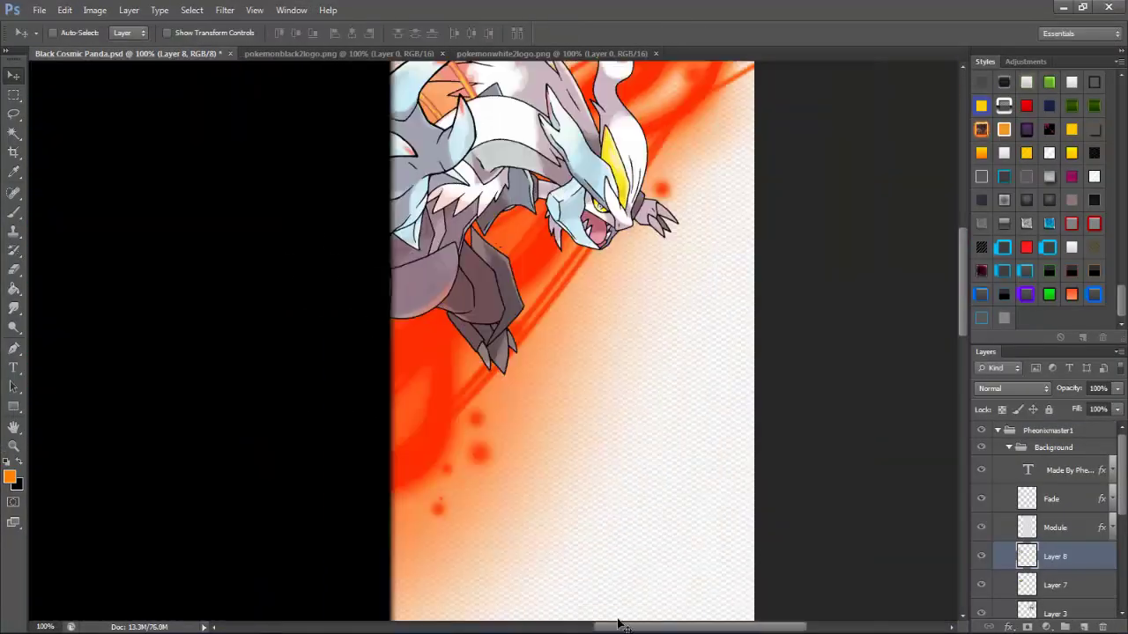
{"action": "key", "text": "v"}
{"action": "key", "text": "Return"}
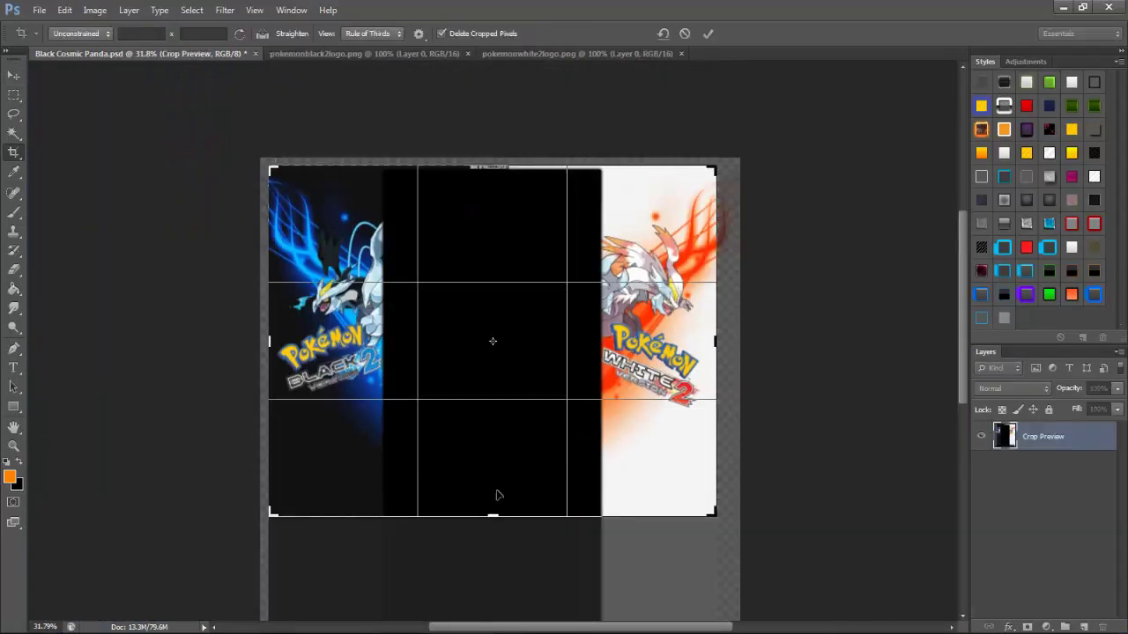
- Crop off the empty lower part of the canvas below the two logos
{"action": "key", "text": "Return"}
{"action": "key", "text": "m"}
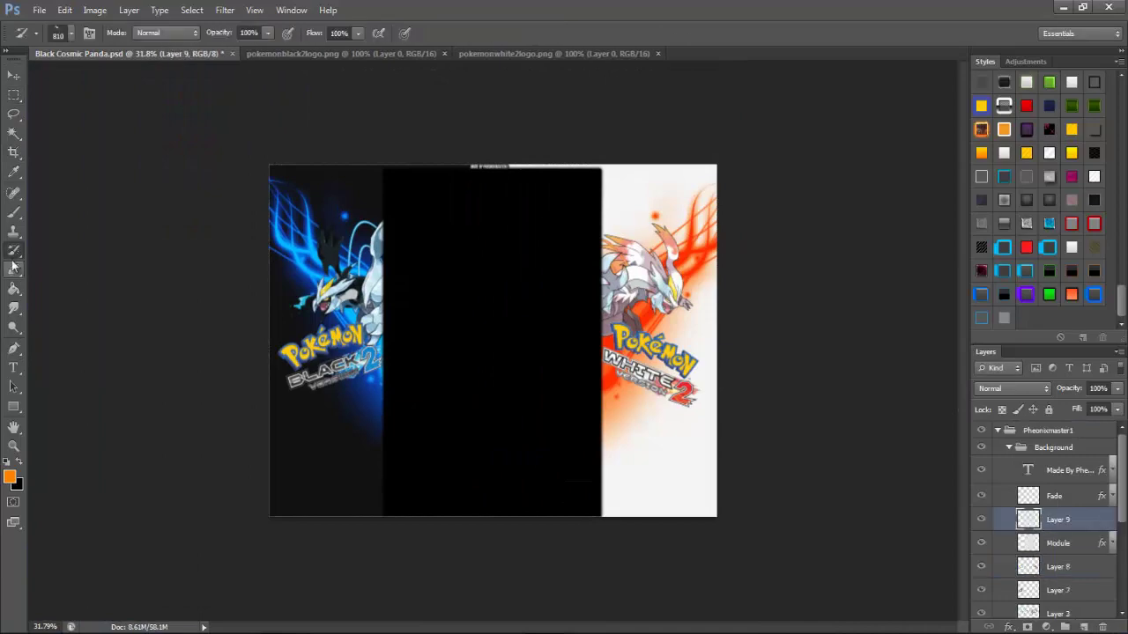
- Paint a black fade along the bottom edge of both sides on Layer 9 with a soft 1000 px brush
{"action": "key", "text": "b"}
{"action": "left_click", "coordinate": [70, 33]}
{"action": "double_click", "coordinate": [97, 214]}
{"action": "key", "text": "x"}
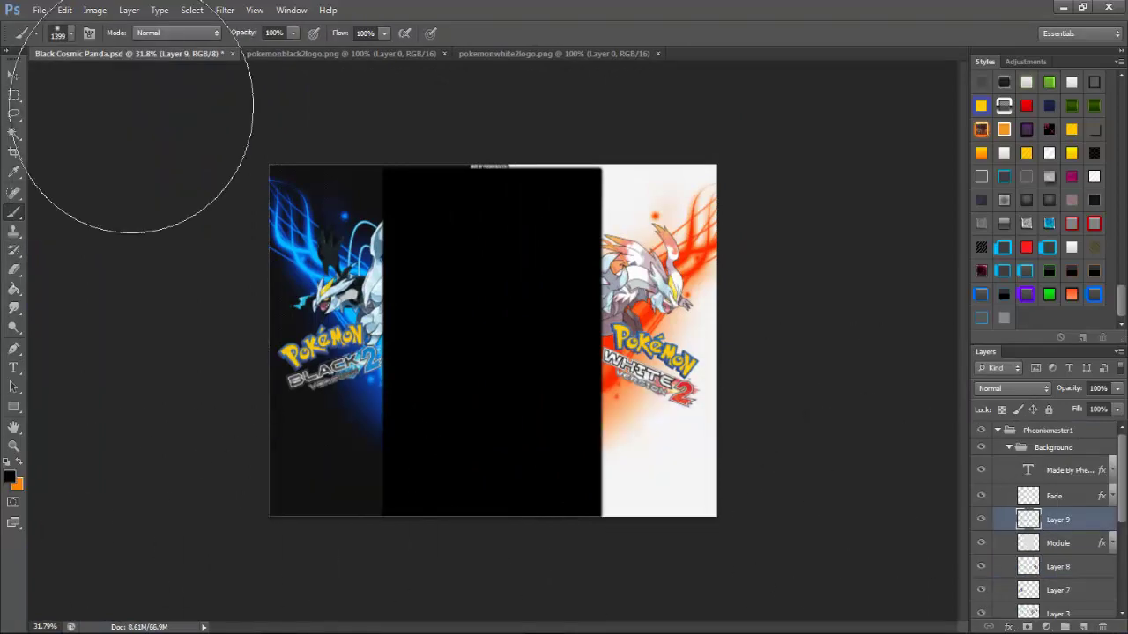
{"action": "key", "text": "Return"}
{"action": "key", "text": "ctrl+1"}
{"action": "scroll", "coordinate": [643, 290], "scroll_direction": "down", "scroll_amount": 3}
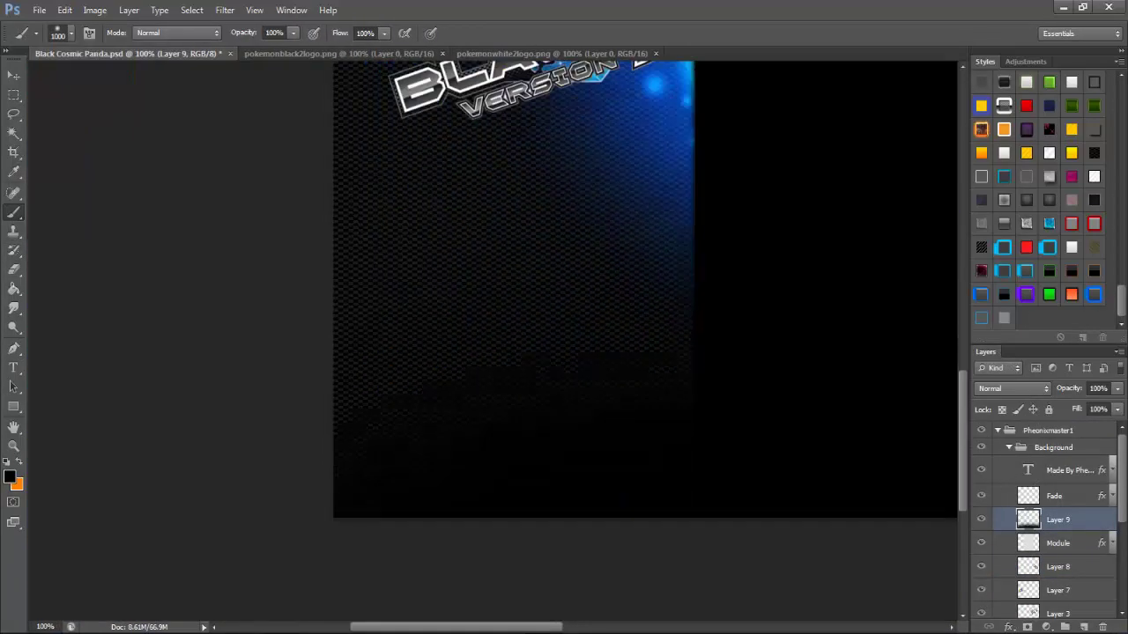
{"action": "key", "text": "ctrl+minus"}
{"action": "key", "text": "ctrl+minus"}
{"action": "key", "text": "ctrl+minus"}
{"action": "key", "text": "ctrl+minus"}
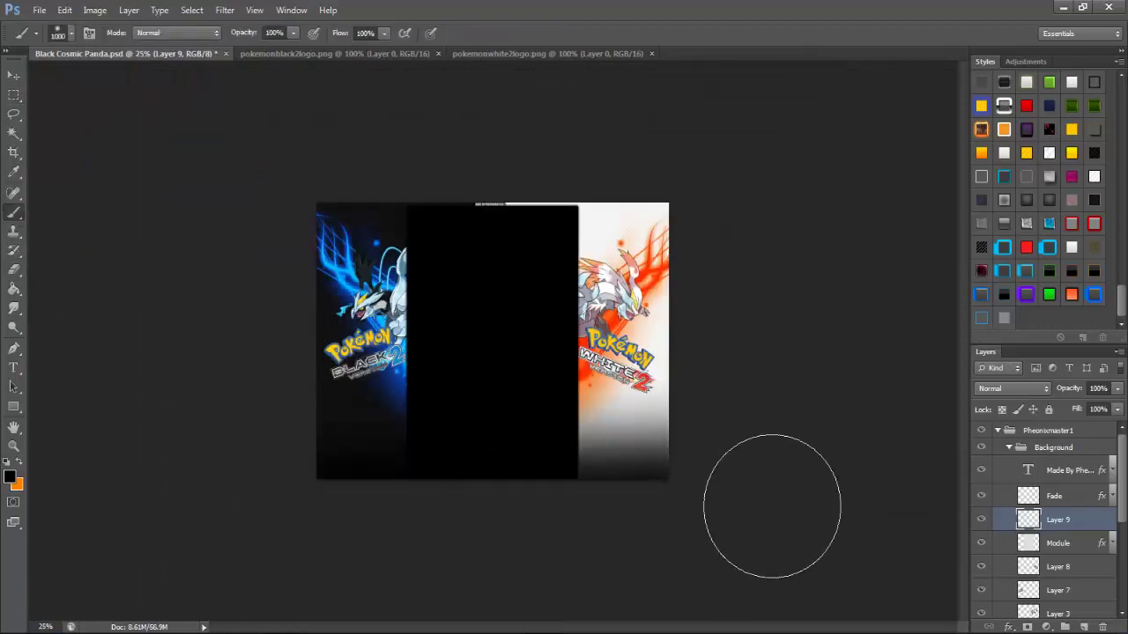
- Examine the artwork and logos on both sides of the design at full size
{"action": "key", "text": "ctrl+1"}
{"action": "scroll", "coordinate": [494, 343], "scroll_direction": "left", "scroll_amount": 5}
{"action": "scroll", "coordinate": [493, 344], "scroll_direction": "right", "scroll_amount": 5}
{"action": "key", "text": "v"}
{"action": "scroll", "coordinate": [1047, 526], "scroll_direction": "down", "scroll_amount": 1}
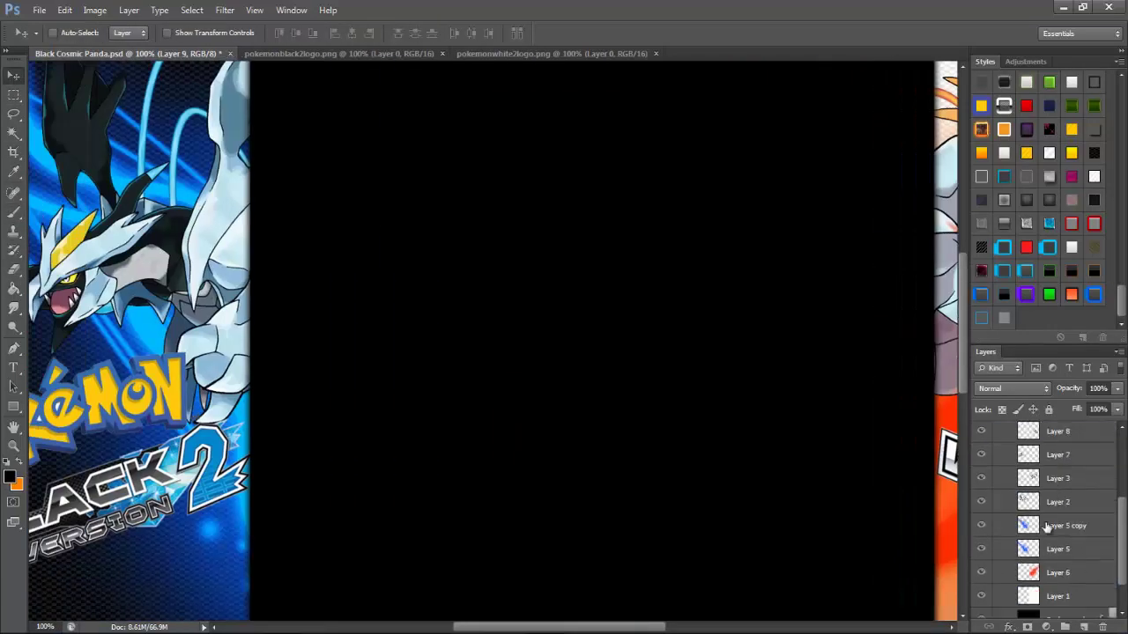
{"action": "scroll", "coordinate": [1048, 511], "scroll_direction": "up", "scroll_amount": 2}
{"action": "scroll", "coordinate": [890, 567], "scroll_direction": "left", "scroll_amount": 3}
{"action": "scroll", "coordinate": [889, 567], "scroll_direction": "right", "scroll_amount": 5}
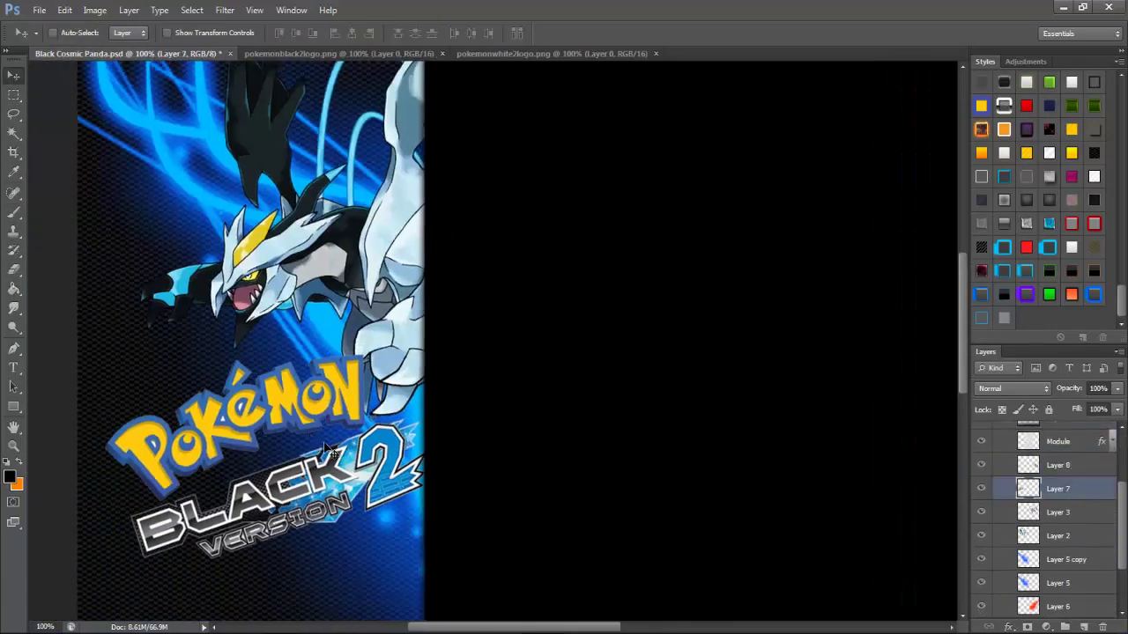
- Save the design in the Speedarts folder as a progressive JPEG of Maximum quality, with a file name based on Pokemon Black & White 2
{"action": "key", "text": "ctrl+shift+s"}
{"action": "left_click", "coordinate": [293, 38]}
{"action": "type", "text": "Pokemon Black & White 2 Simple Background"}
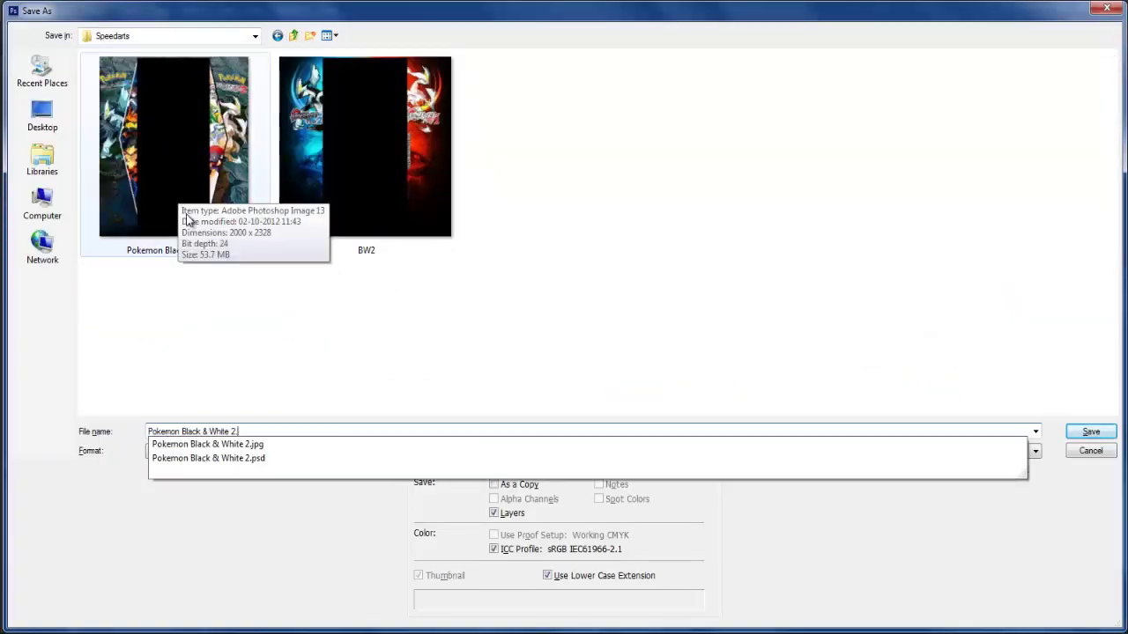
{"action": "key", "text": "Tab"}
{"action": "key", "text": "b"}
{"action": "key", "text": "alt+Down"}
{"action": "key", "text": "j"}
{"action": "key", "text": "Return"}
{"action": "key", "text": "Return"}
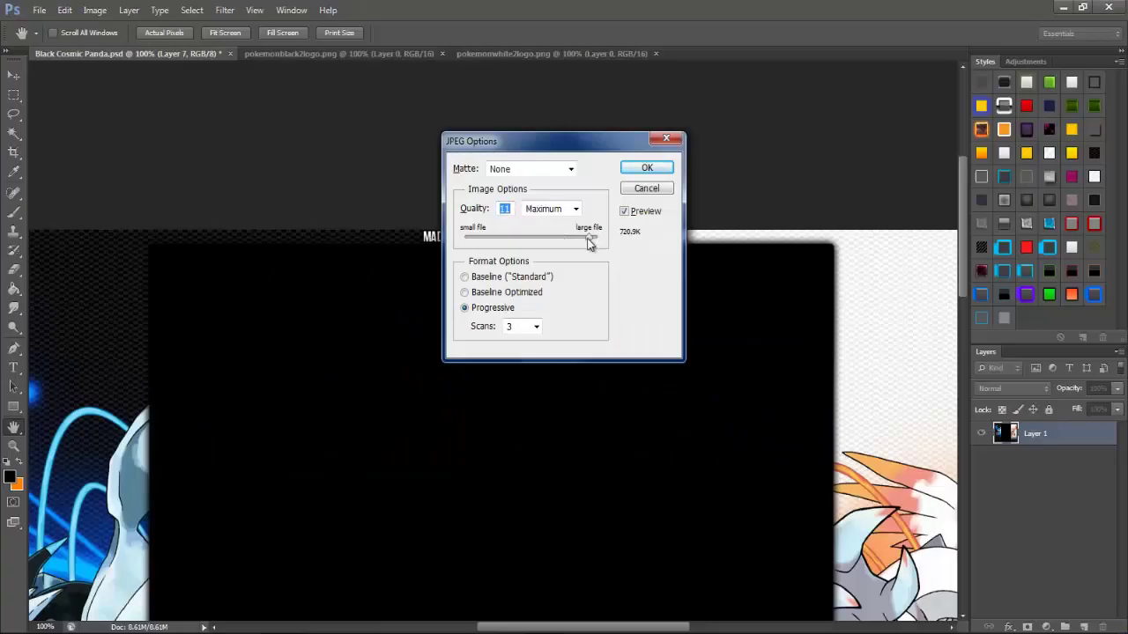
{"action": "key", "text": "Return"}
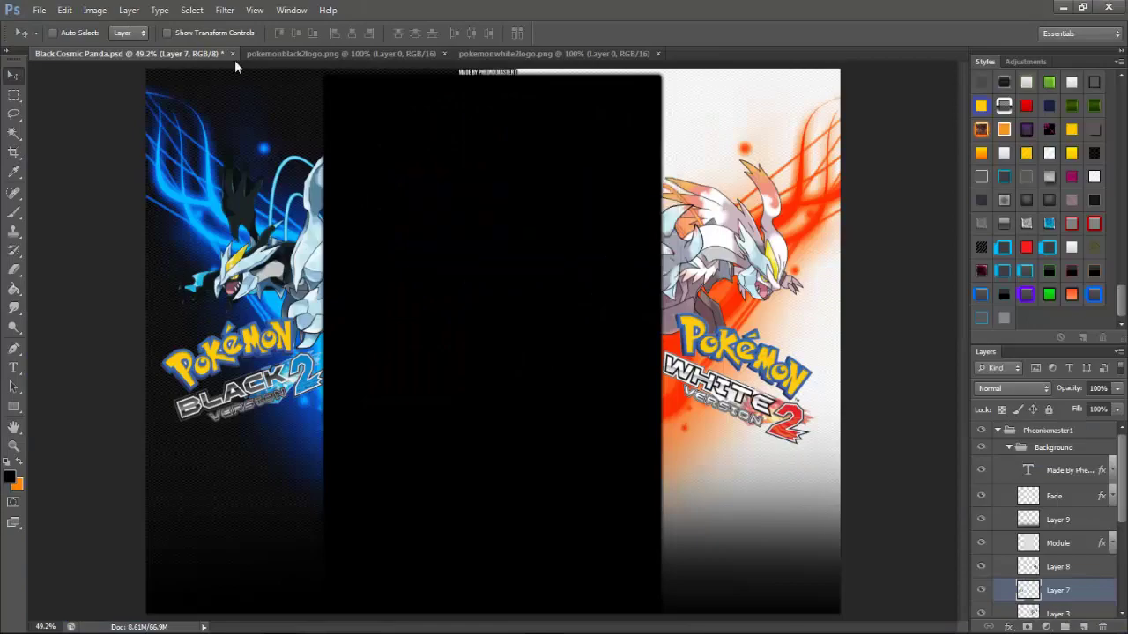